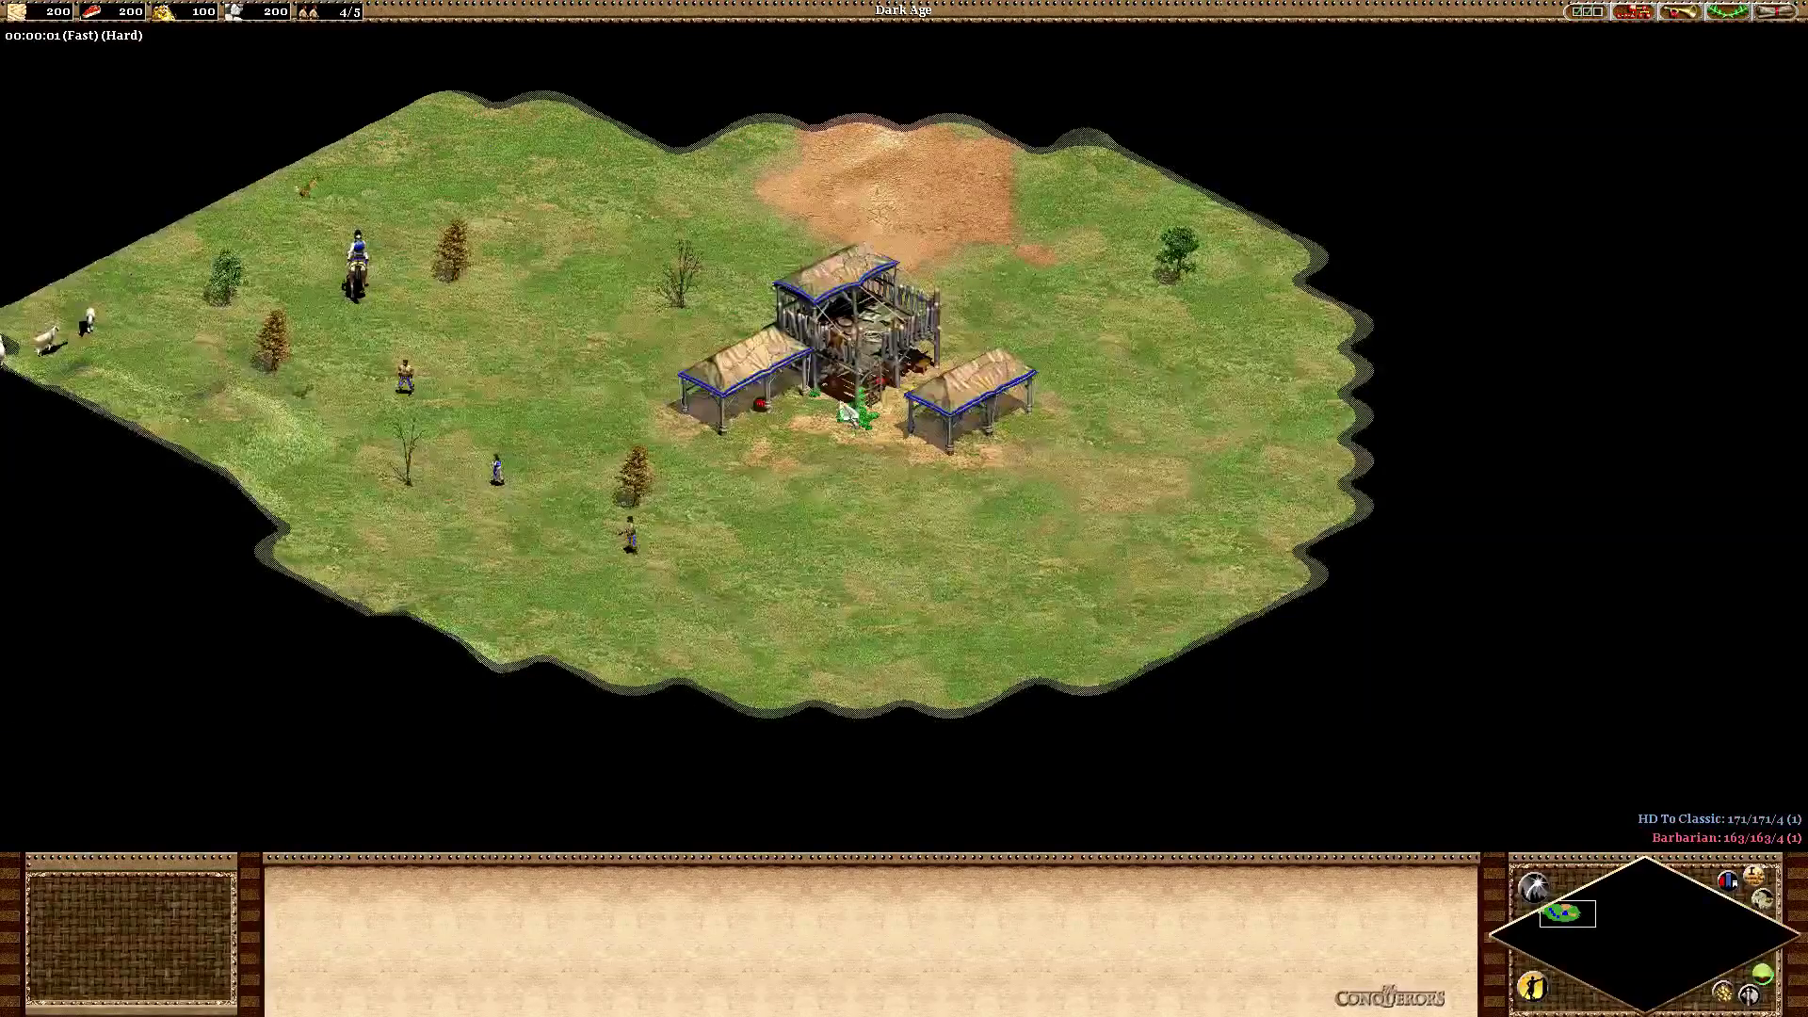
# Step: Send the three villagers and the Scout Cavalry out in separate directions from the Town Center to explore the map
pyautogui.press('h')
pyautogui.moveTo(751, 508); pyautogui.dragTo(326, 269)
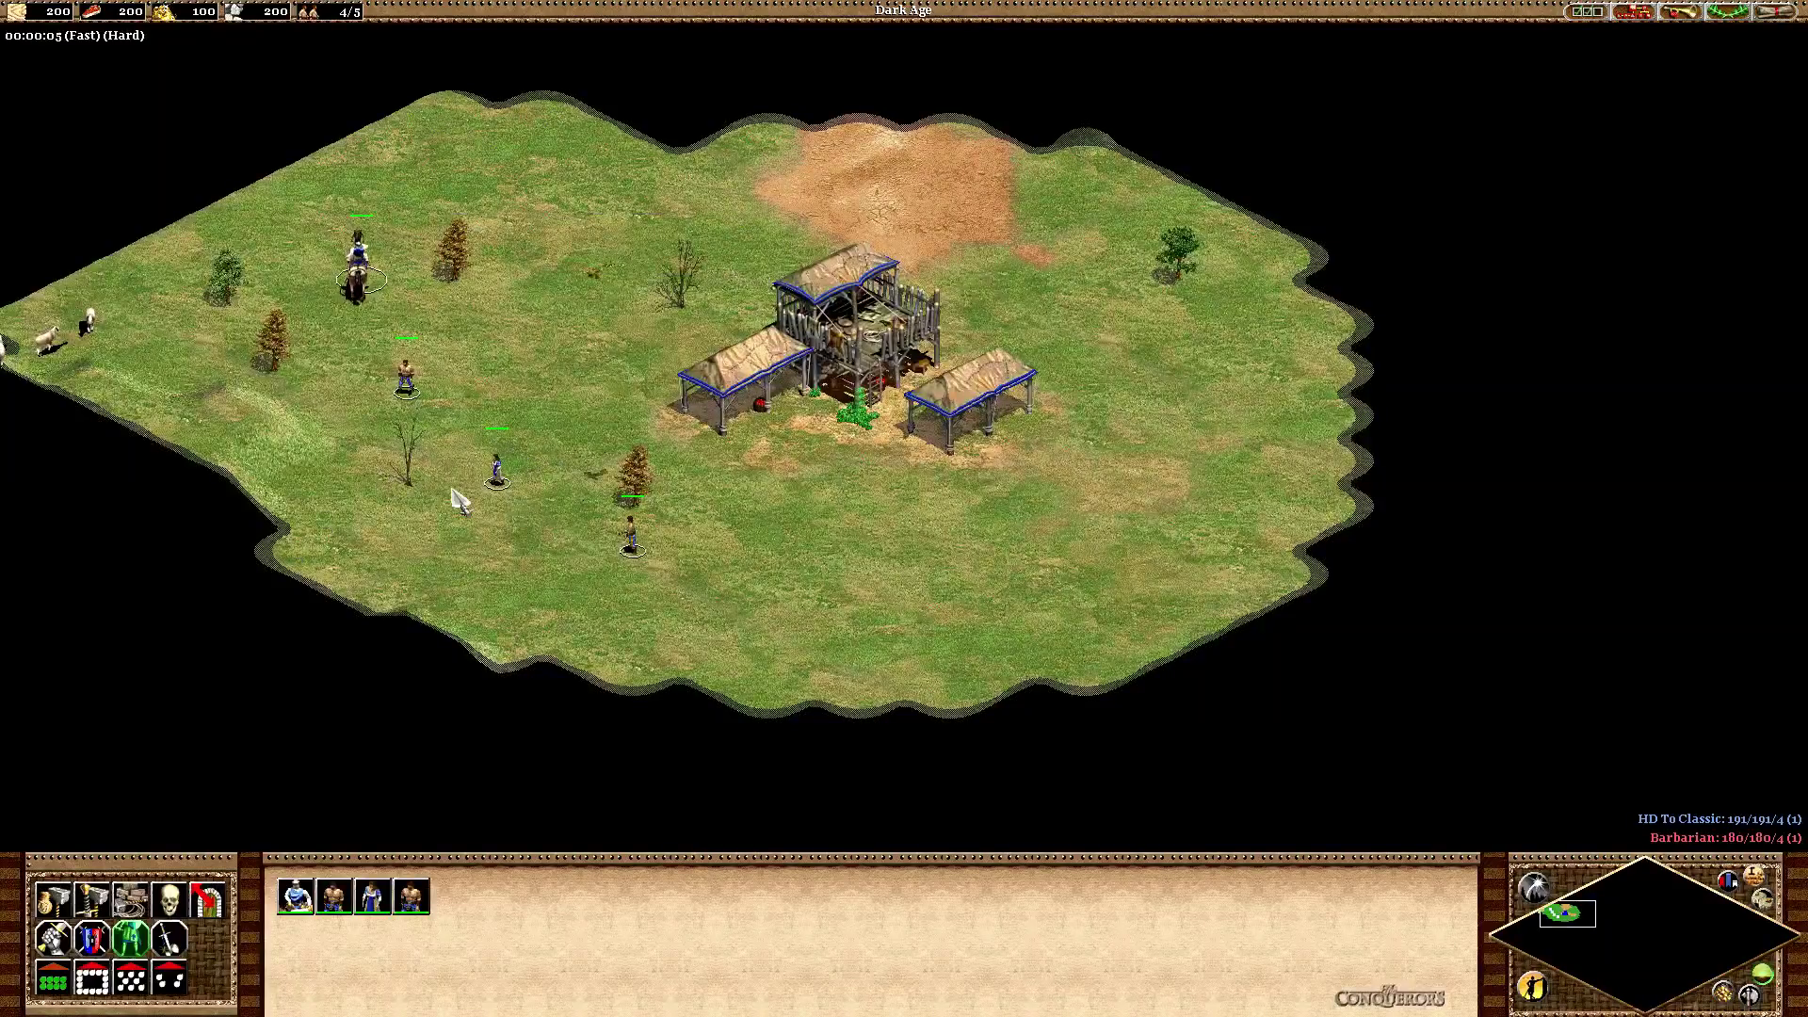
pyautogui.moveTo(653, 431); pyautogui.dragTo(436, 658)
pyautogui.moveTo(769, 527); pyautogui.dragTo(646, 658)
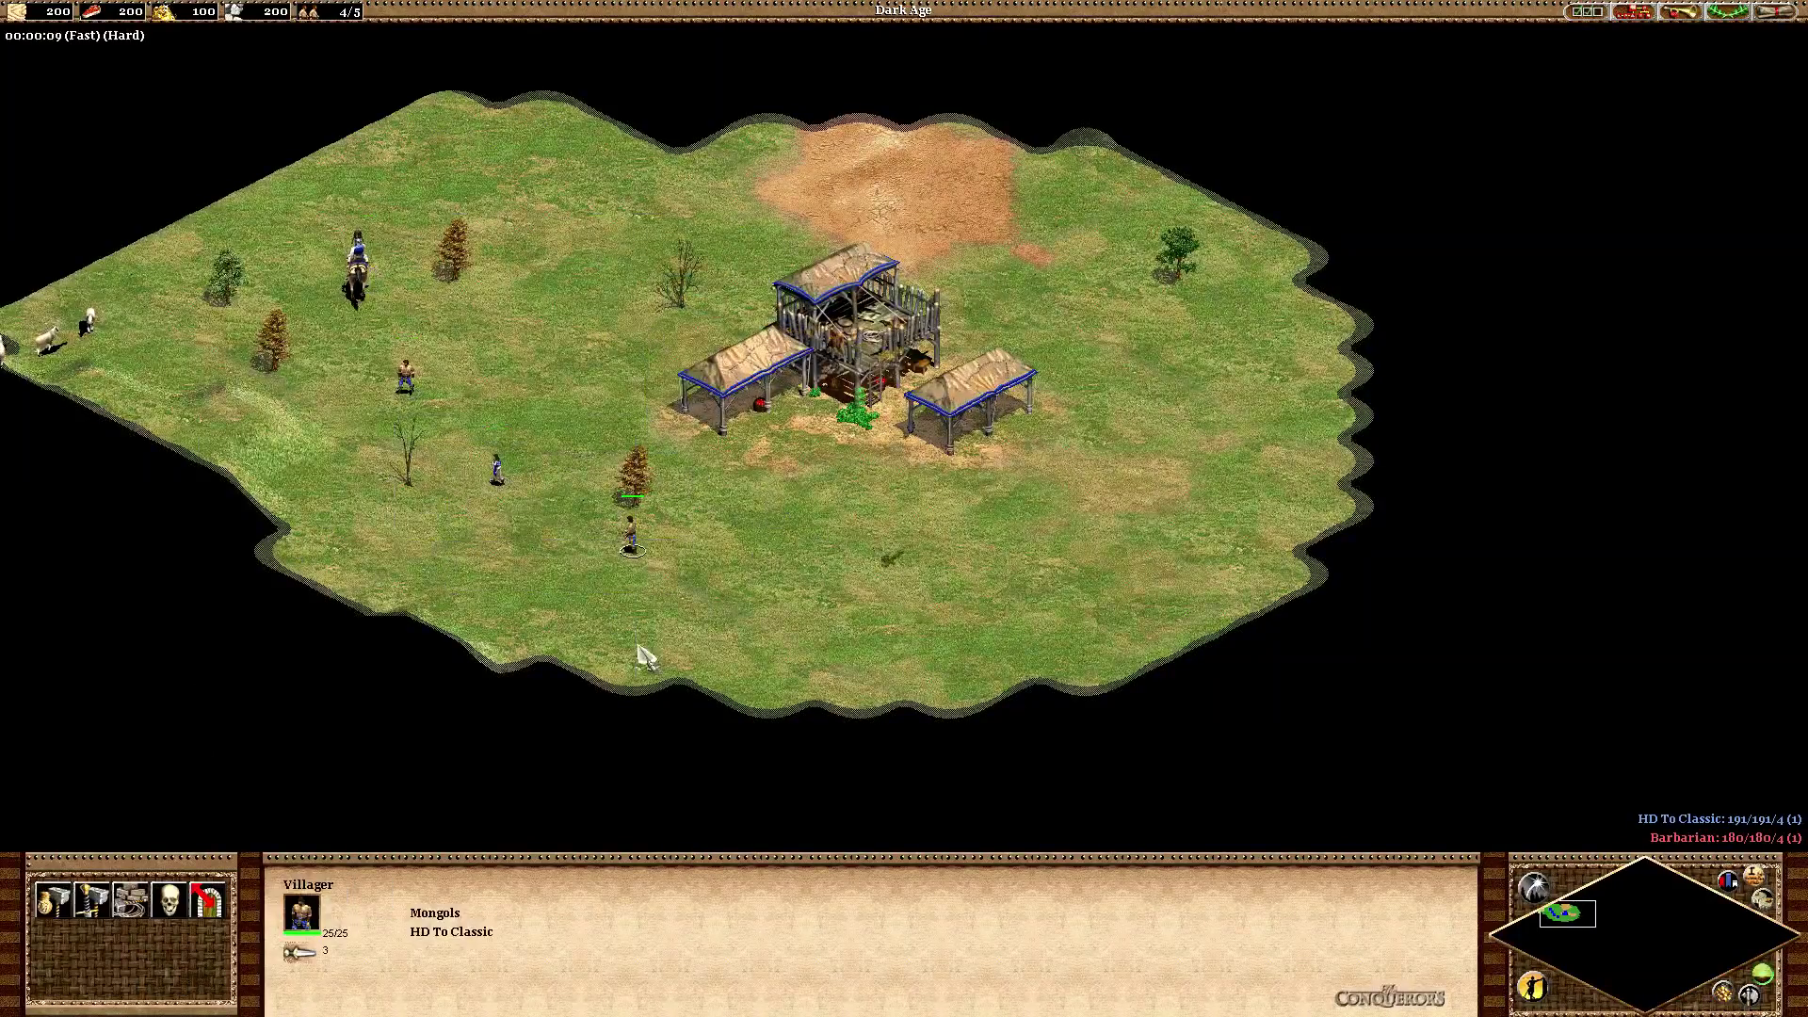
pyautogui.rightClick(789, 719)
pyautogui.moveTo(565, 544); pyautogui.dragTo(396, 429)
pyautogui.rightClick(284, 646)
pyautogui.moveTo(450, 329); pyautogui.dragTo(353, 419)
pyautogui.rightClick(162, 521)
pyautogui.moveTo(405, 226); pyautogui.dragTo(249, 334)
pyautogui.rightClick(1080, 26)
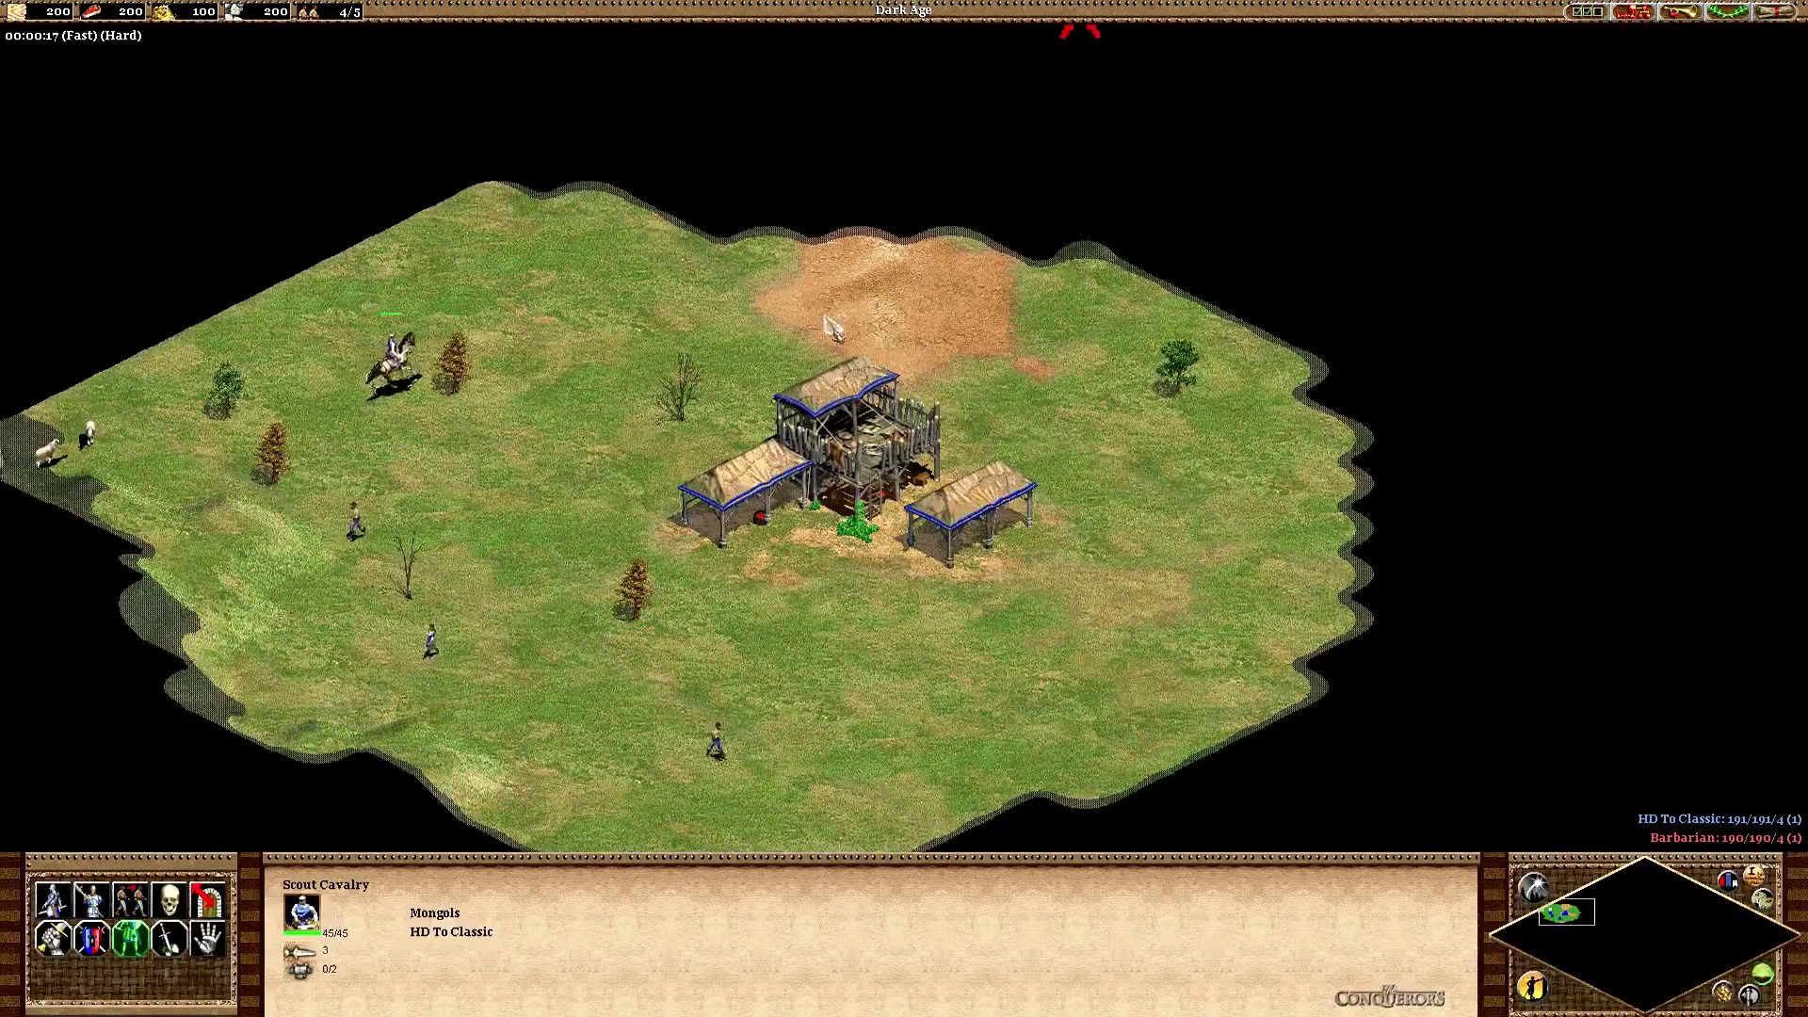
# Step: Check the scroll speed in the game options and accept the settings
pyautogui.press('F10')
pyautogui.click(937, 542)
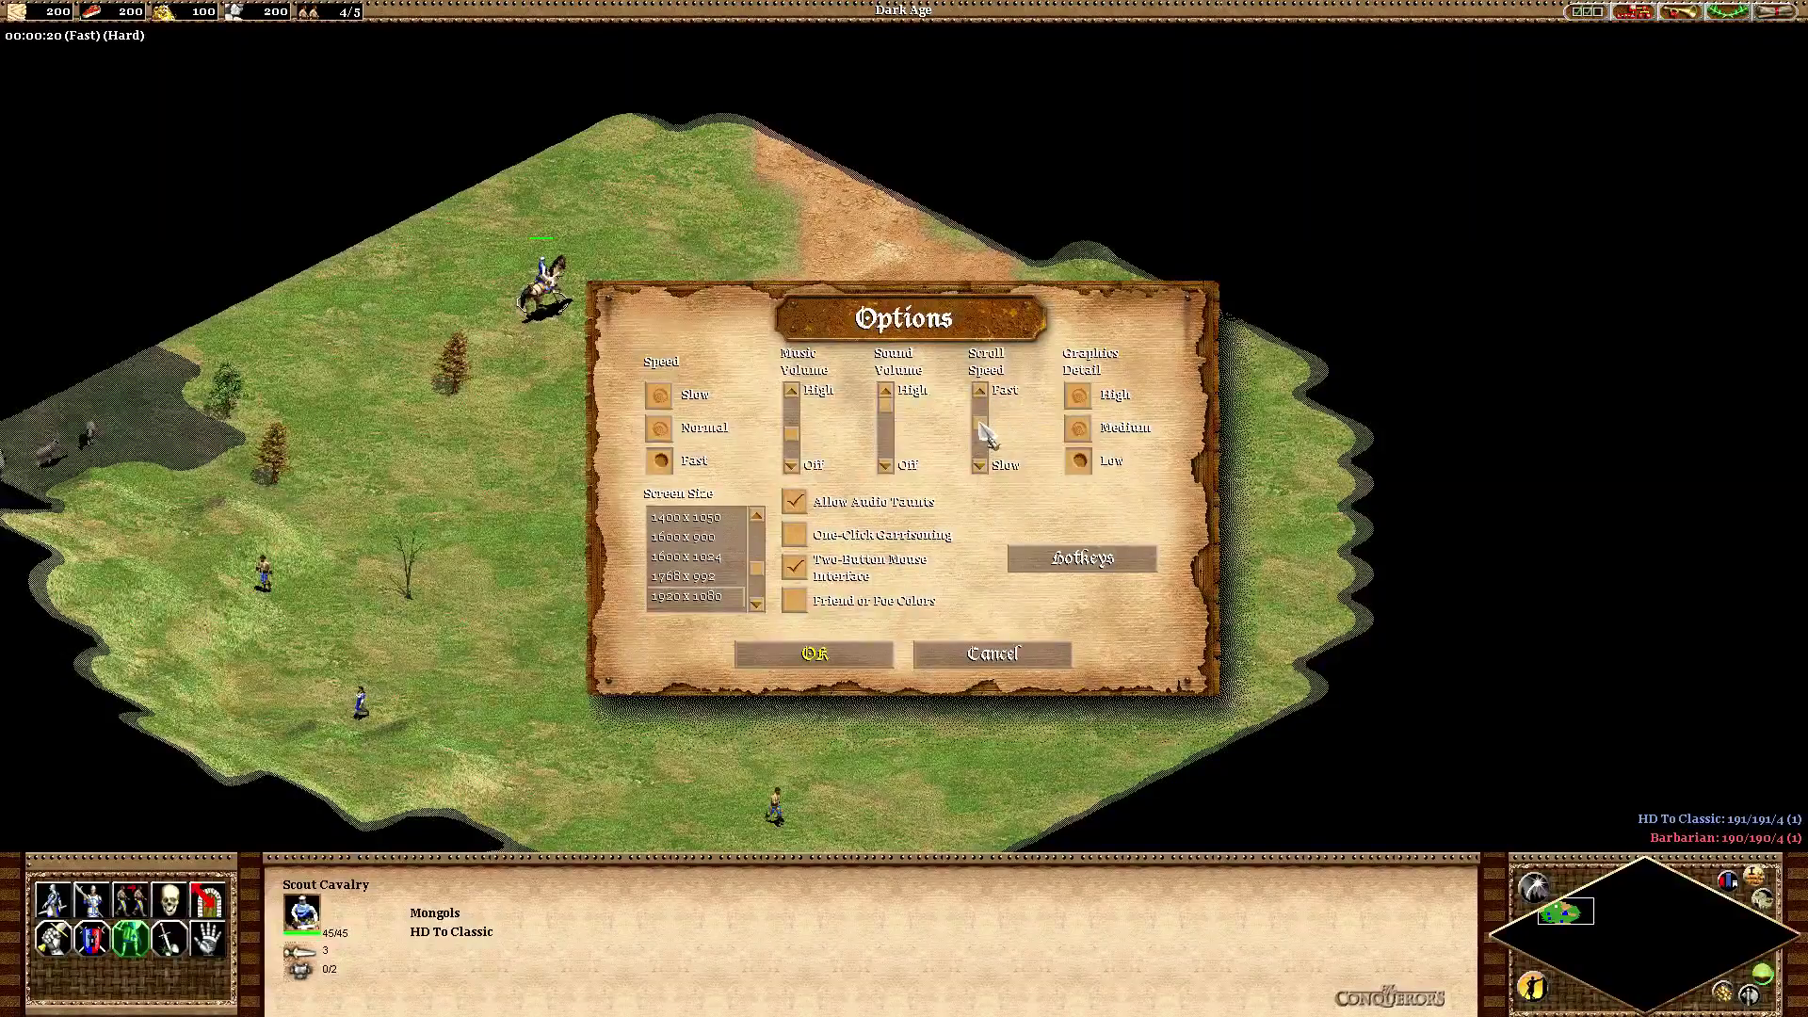
pyautogui.click(850, 652)
# Step: Give an exploring unit a new move order and queue four villagers at the Town Center
pyautogui.moveTo(629, 316); pyautogui.dragTo(523, 405)
pyautogui.rightClick(443, 601)
pyautogui.press('h')
pyautogui.press('c')
pyautogui.press('c')
pyautogui.press('c')
pyautogui.press('c')
pyautogui.click(751, 341)
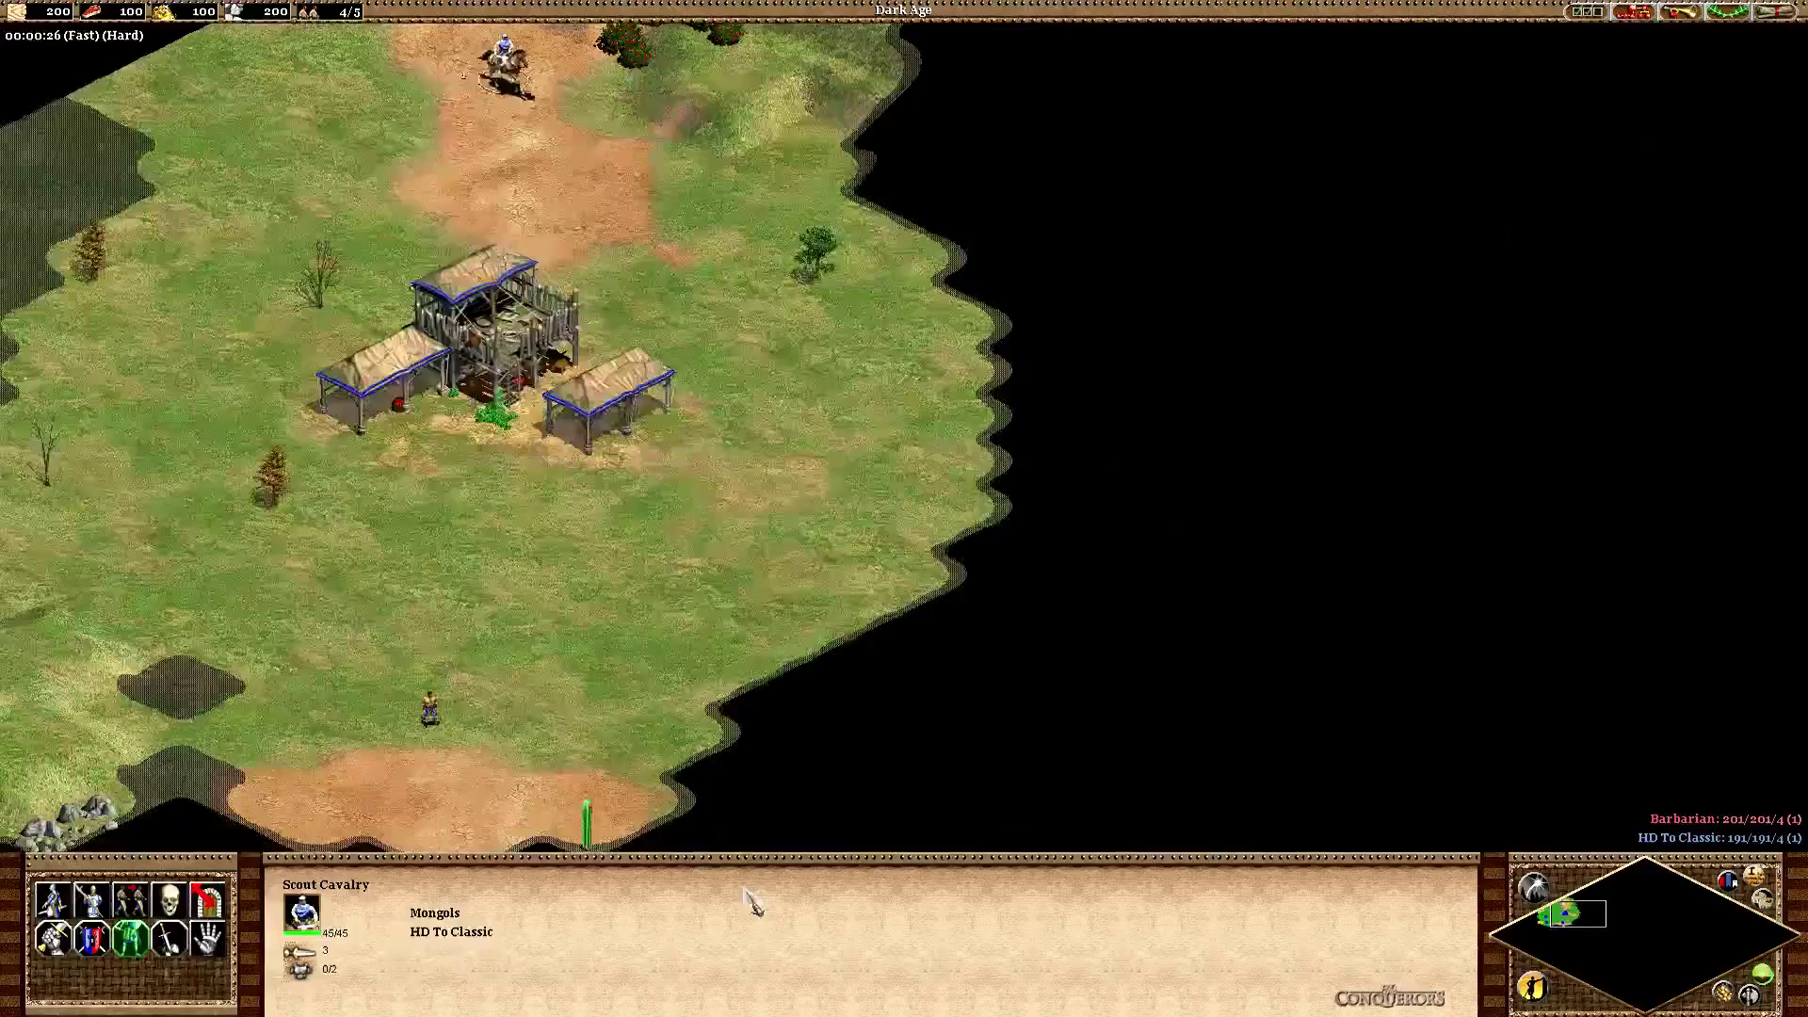
# Step: Send the villagers and the Scout Cavalry further into unexplored terrain, and select the Town Center
pyautogui.press('h')
pyautogui.click(563, 512)
pyautogui.rightClick(280, 587)
pyautogui.click(1197, 708)
pyautogui.rightClick(1065, 585)
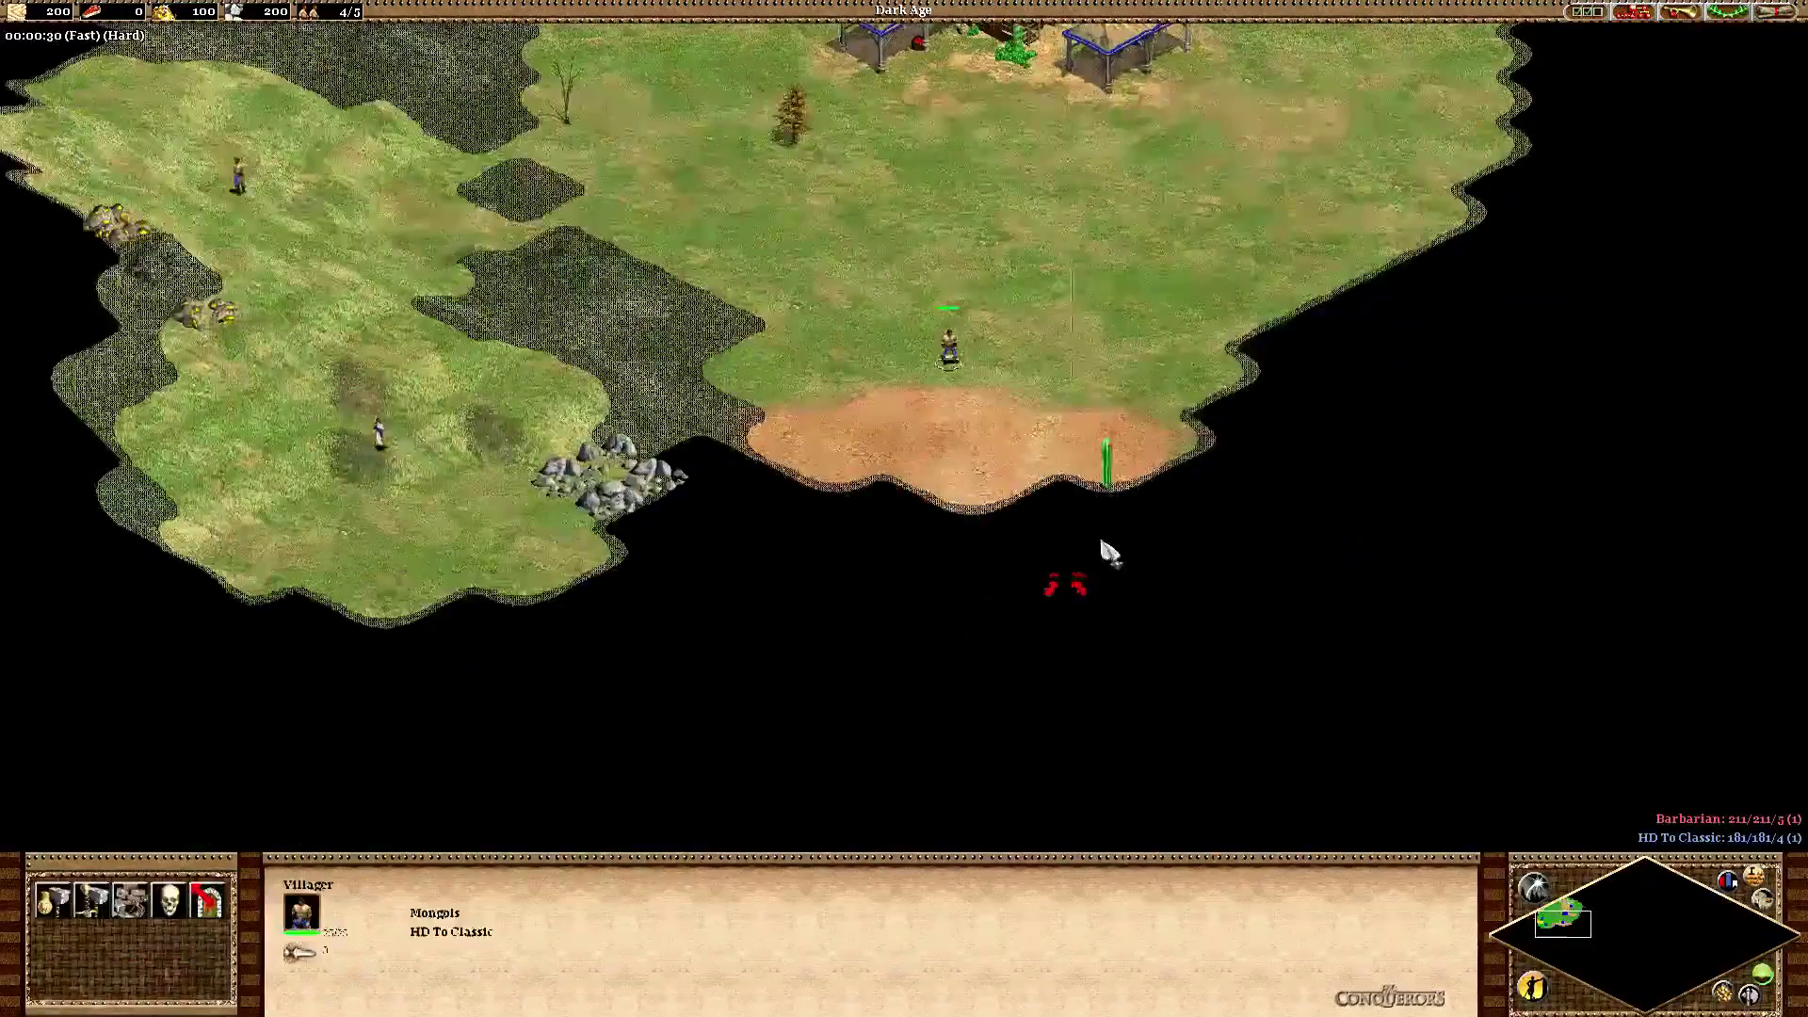
pyautogui.click(775, 352)
pyautogui.rightClick(1551, 509)
pyautogui.press('h')
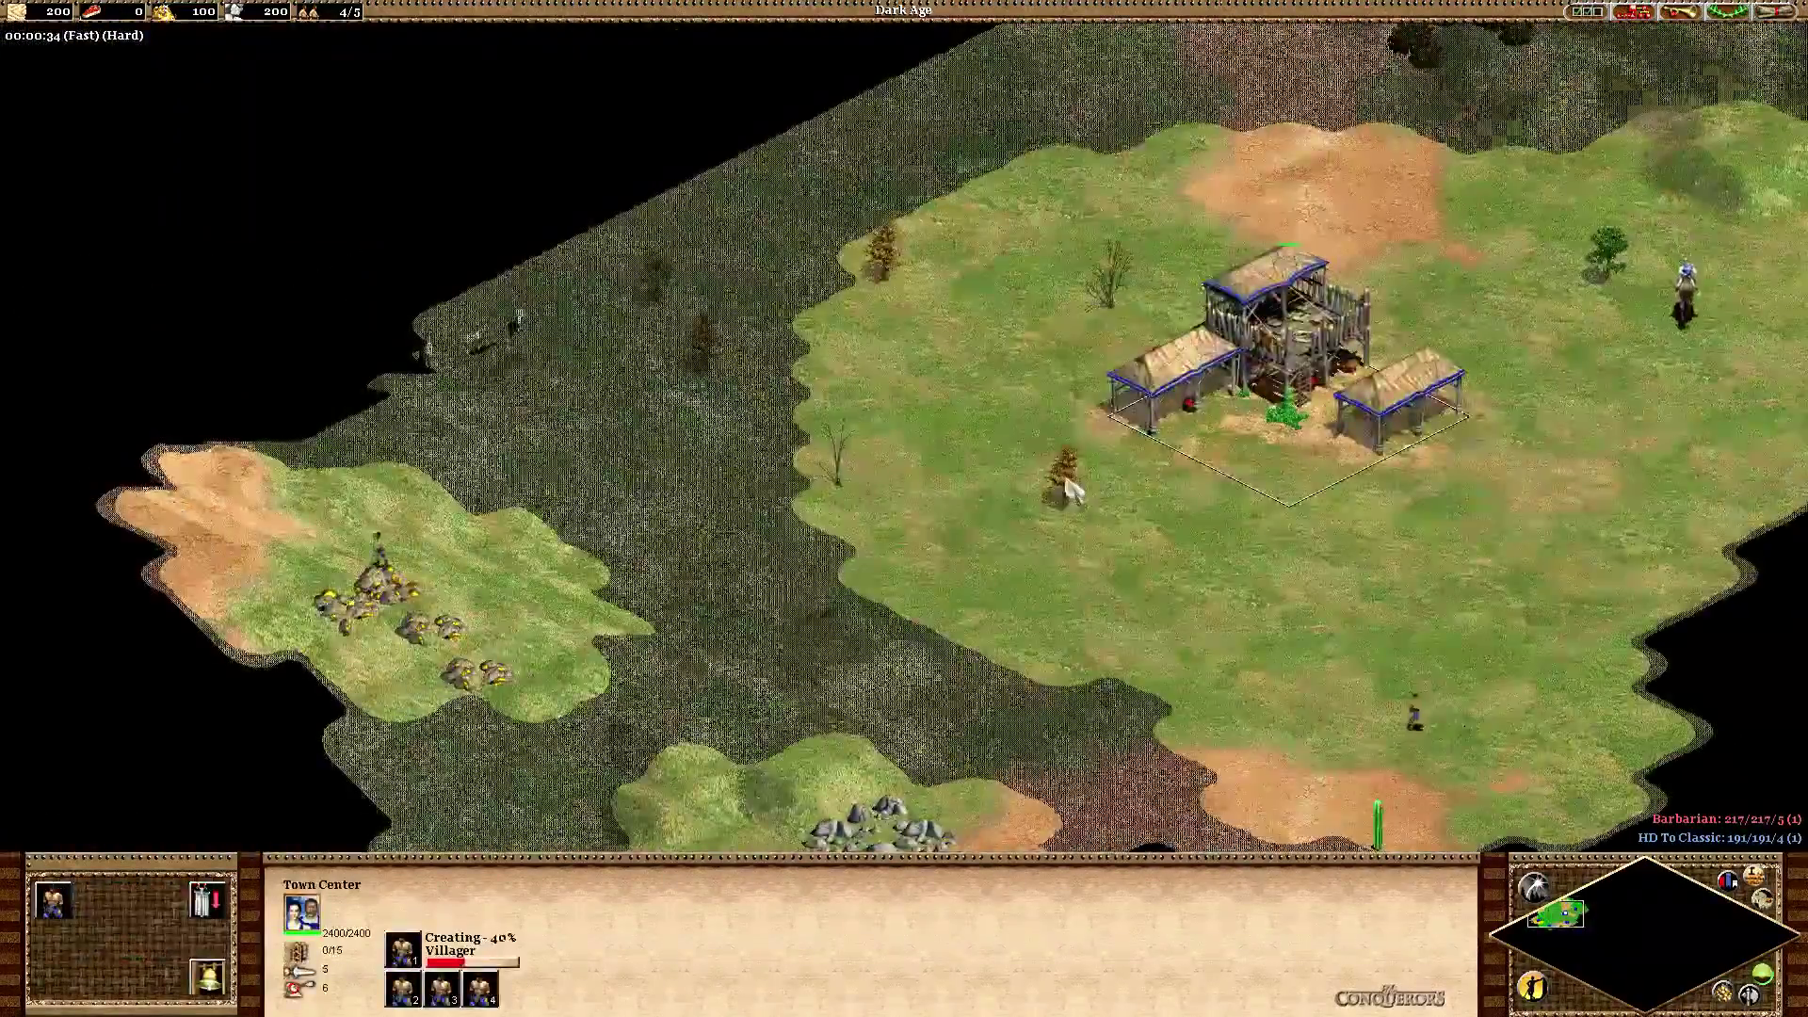
# Step: Enter the cheat codes marco and polo to reveal the whole map
pyautogui.press('Return')
pyautogui.write('marco')
pyautogui.press('Return')
pyautogui.press('Return')
pyautogui.write('polo')
pyautogui.press('Return')
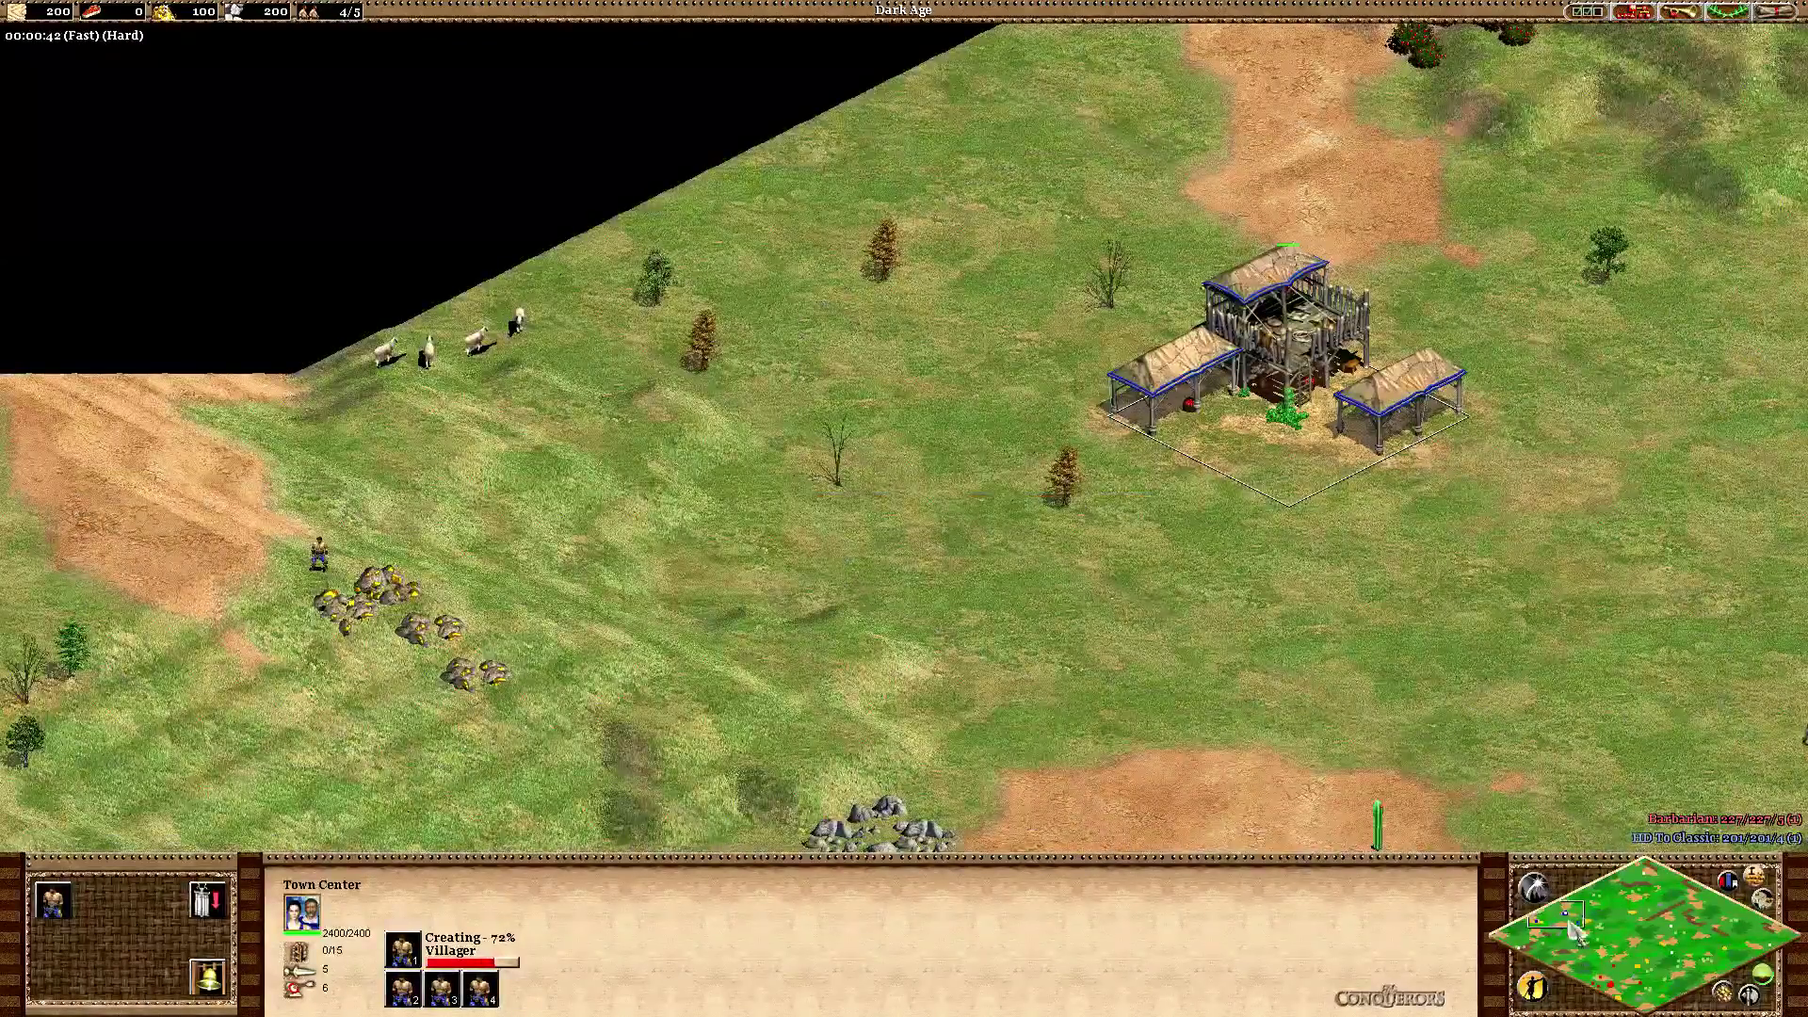
# Step: Inspect the enemy's town, units and sheep on the revealed map
pyautogui.press('h')
pyautogui.click(890, 663)
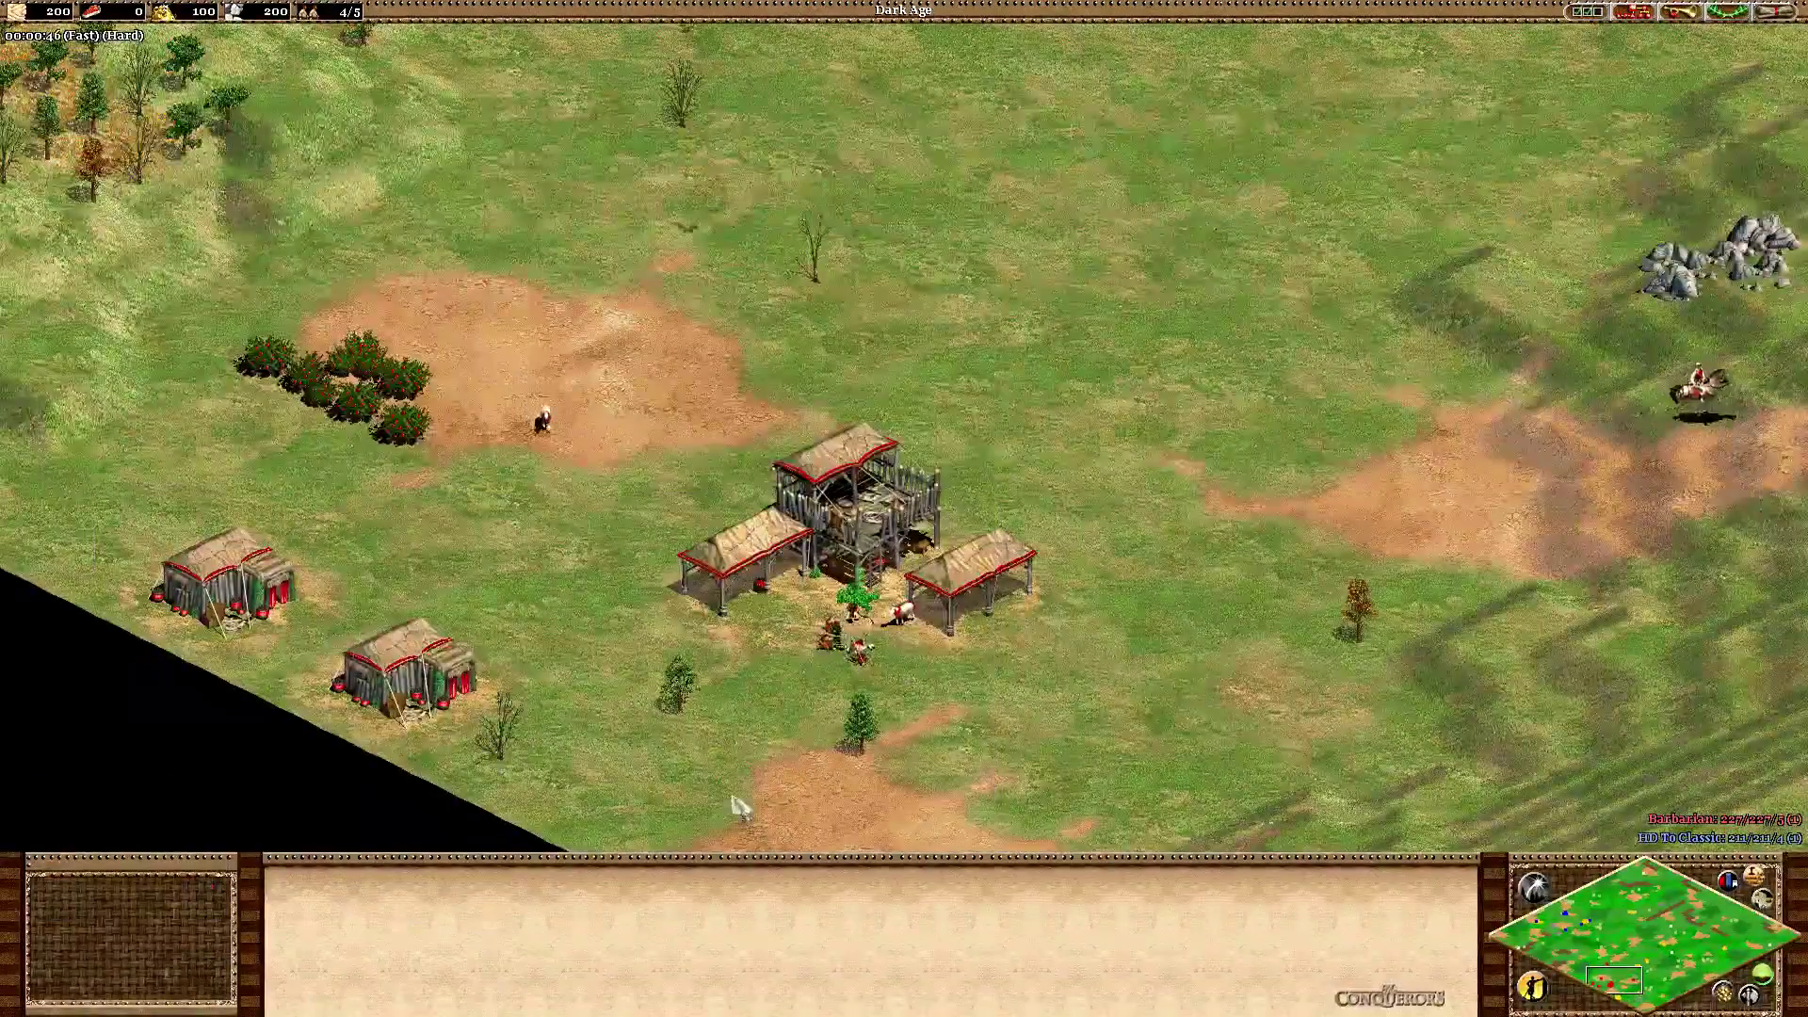
pyautogui.click(897, 403)
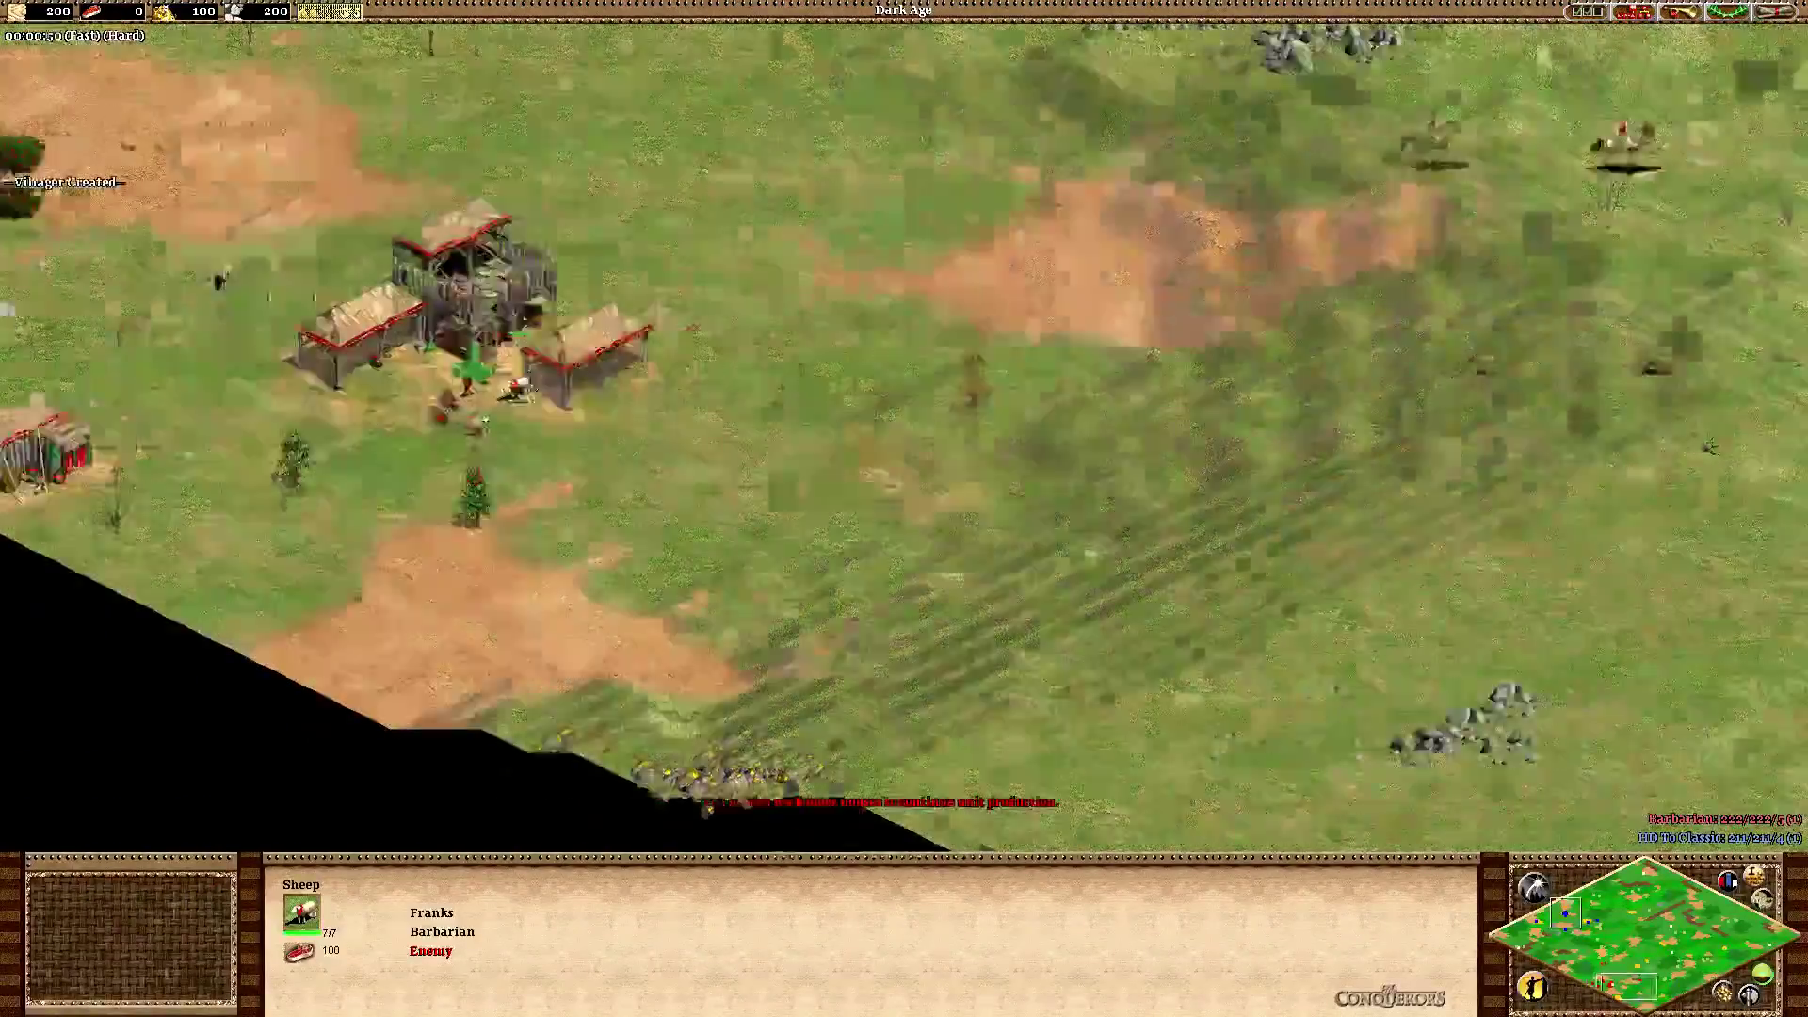
pyautogui.click(491, 416)
pyautogui.click(586, 456)
pyautogui.moveTo(522, 271); pyautogui.dragTo(415, 494)
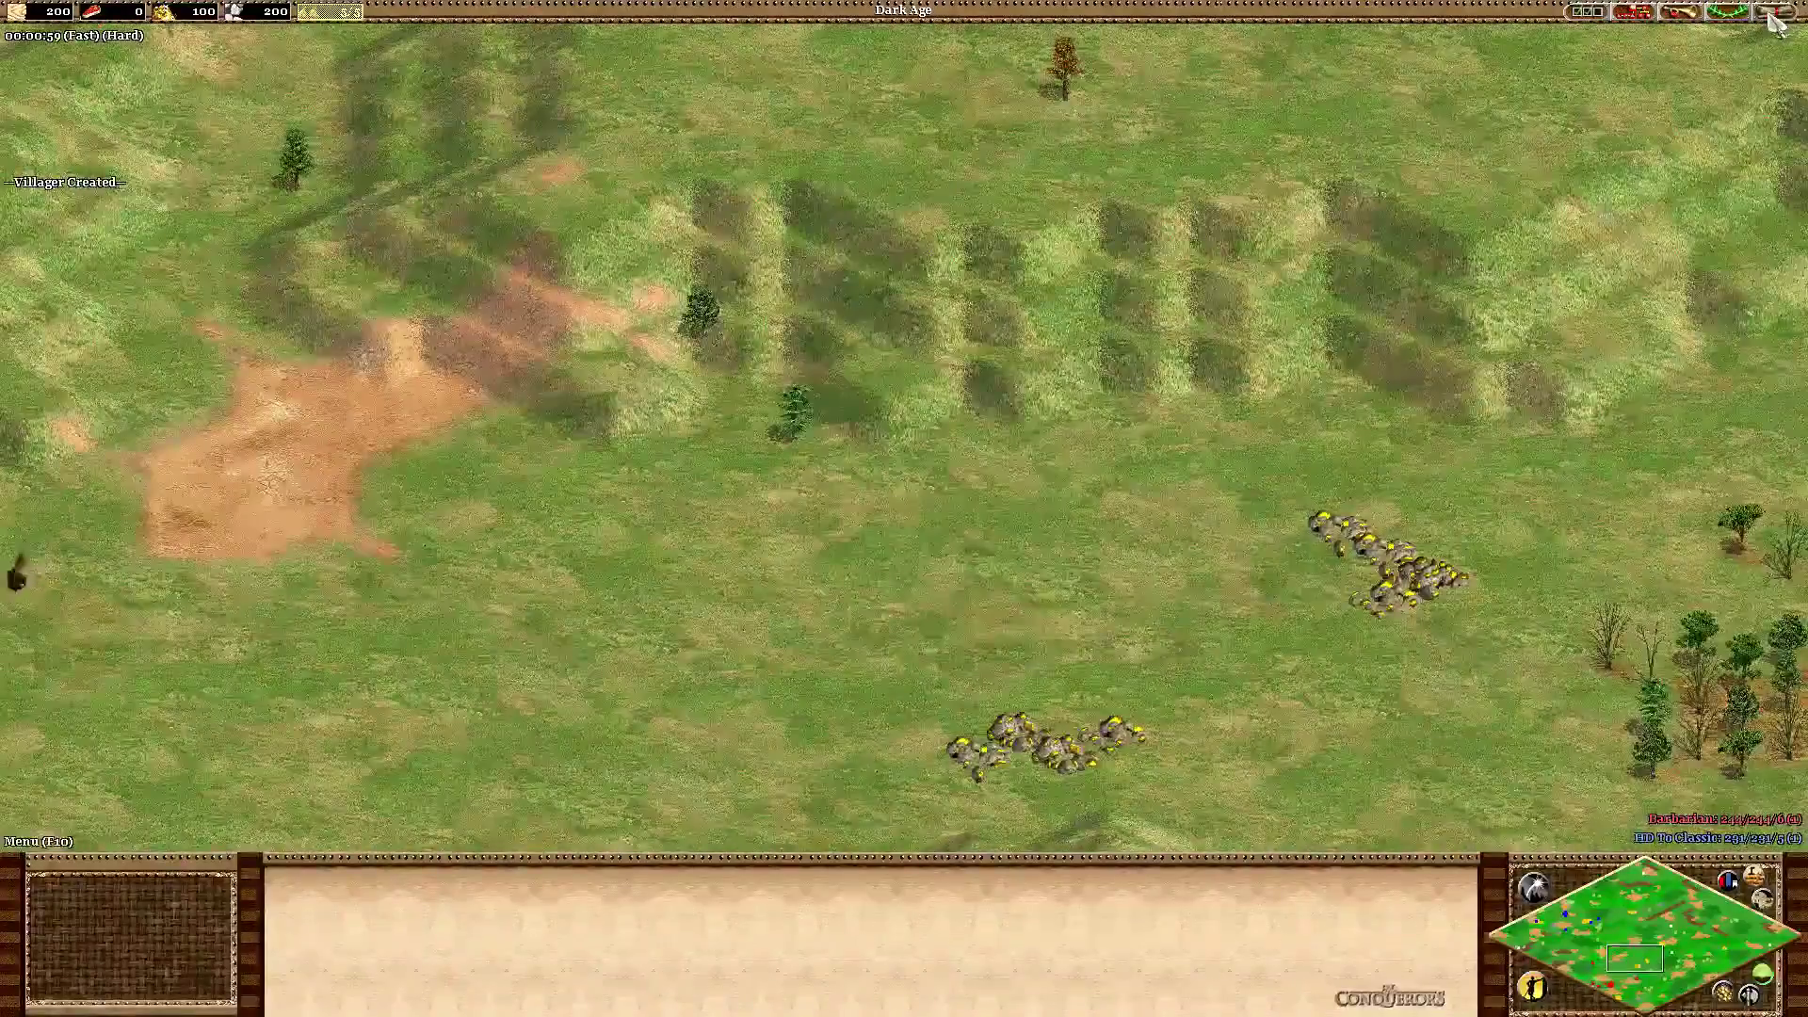
# Step: Quit the match, leave the Achievements screen and close the Voobly game room
pyautogui.click(1775, 12)
pyautogui.press('Return')
pyautogui.press('Return')
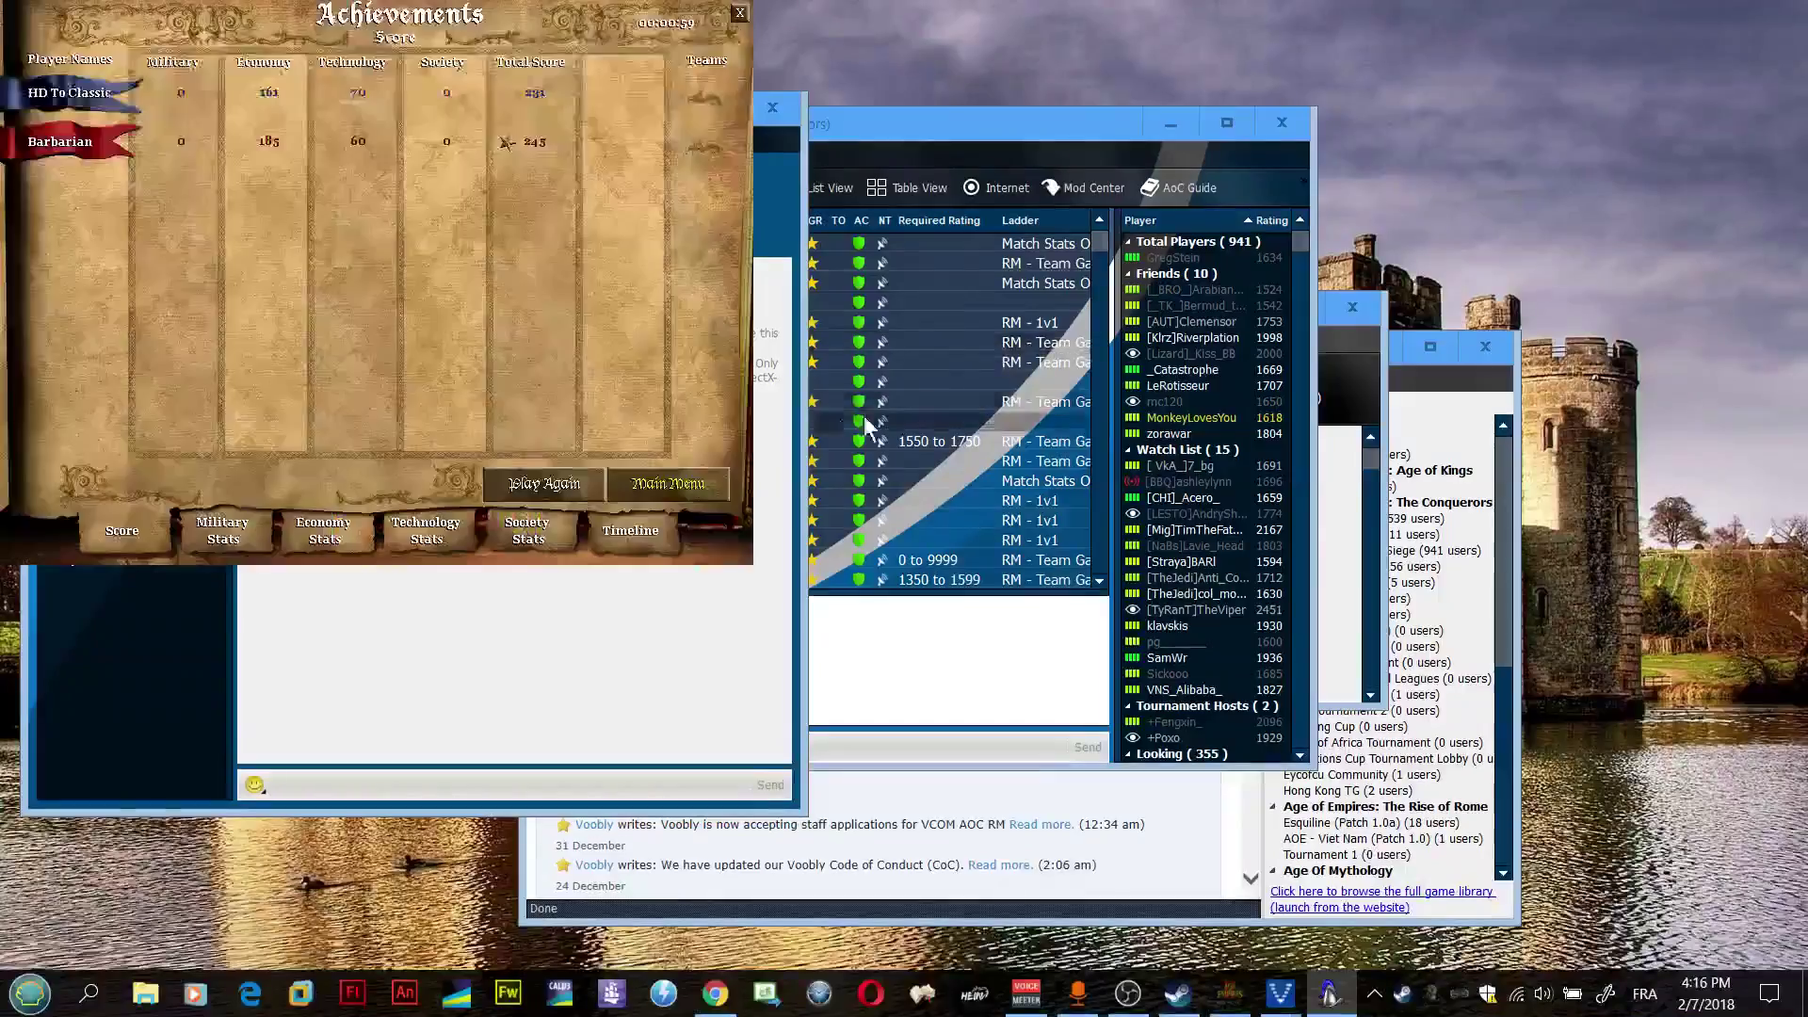
pyautogui.click(744, 12)
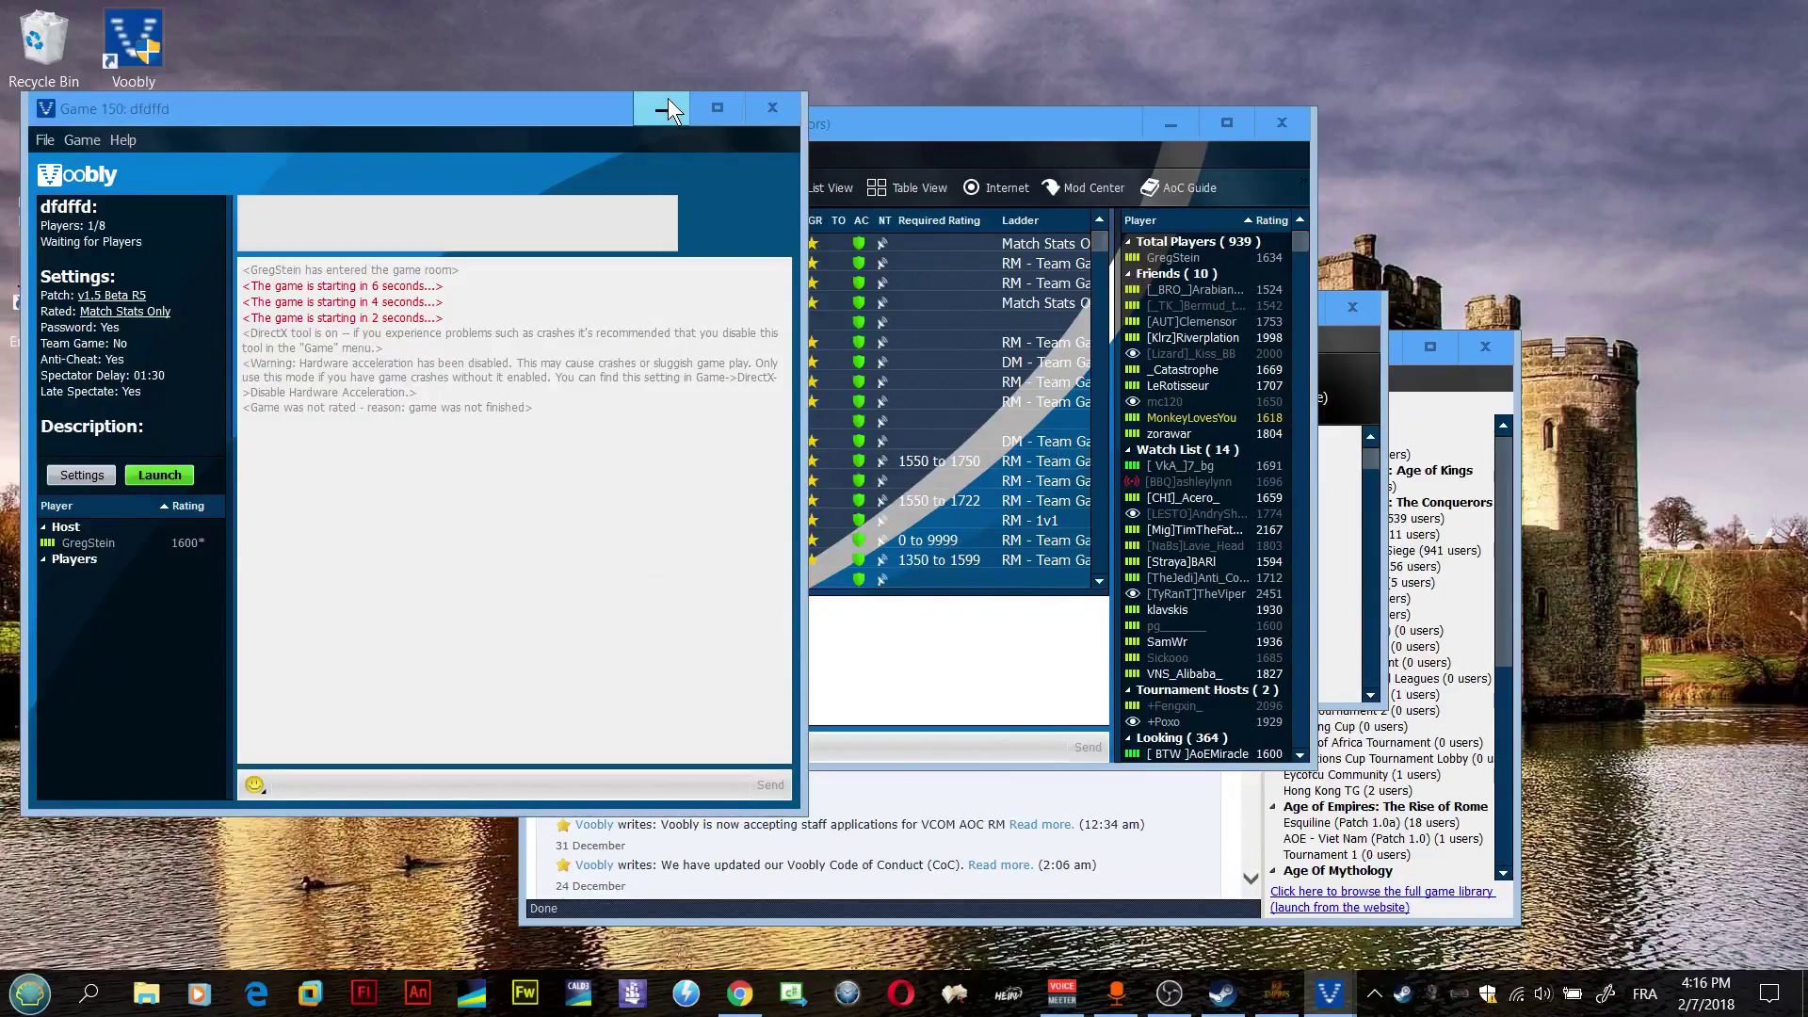
pyautogui.click(770, 113)
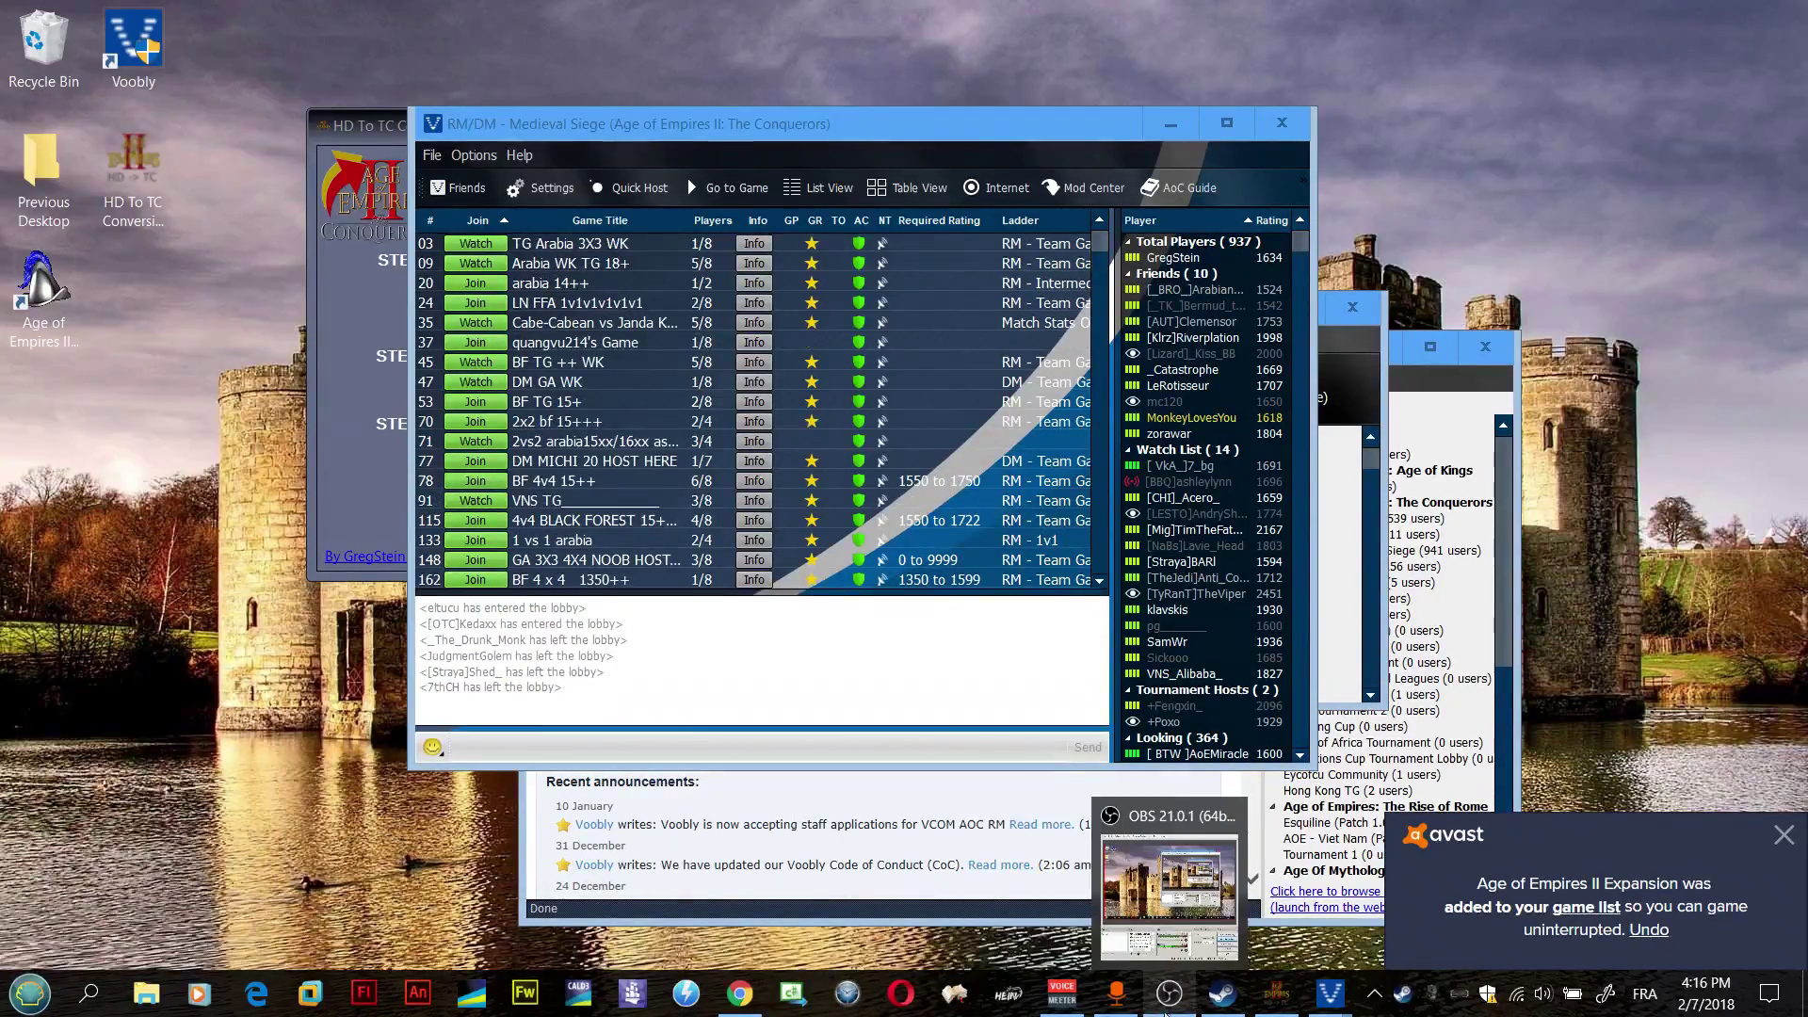
# Step: Switch to Steam's library page for Age of Empires II: HD Edition
pyautogui.moveTo(1218, 1010)
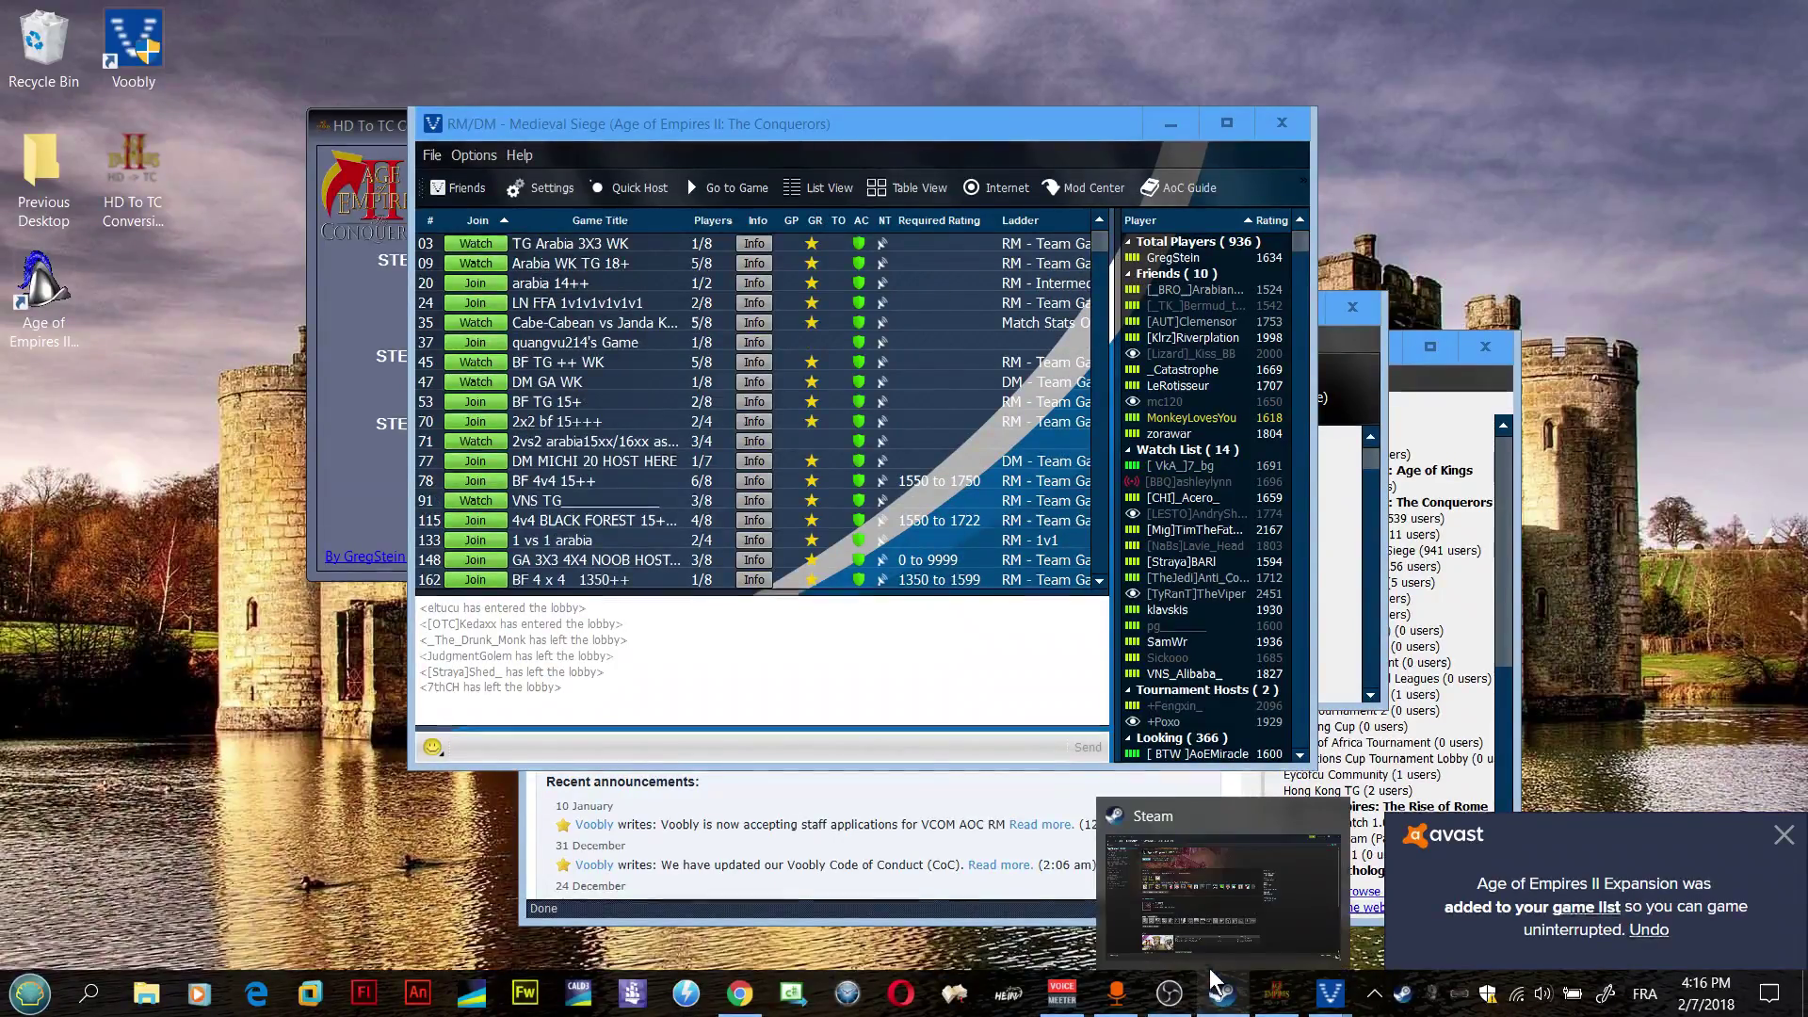
pyautogui.click(1210, 937)
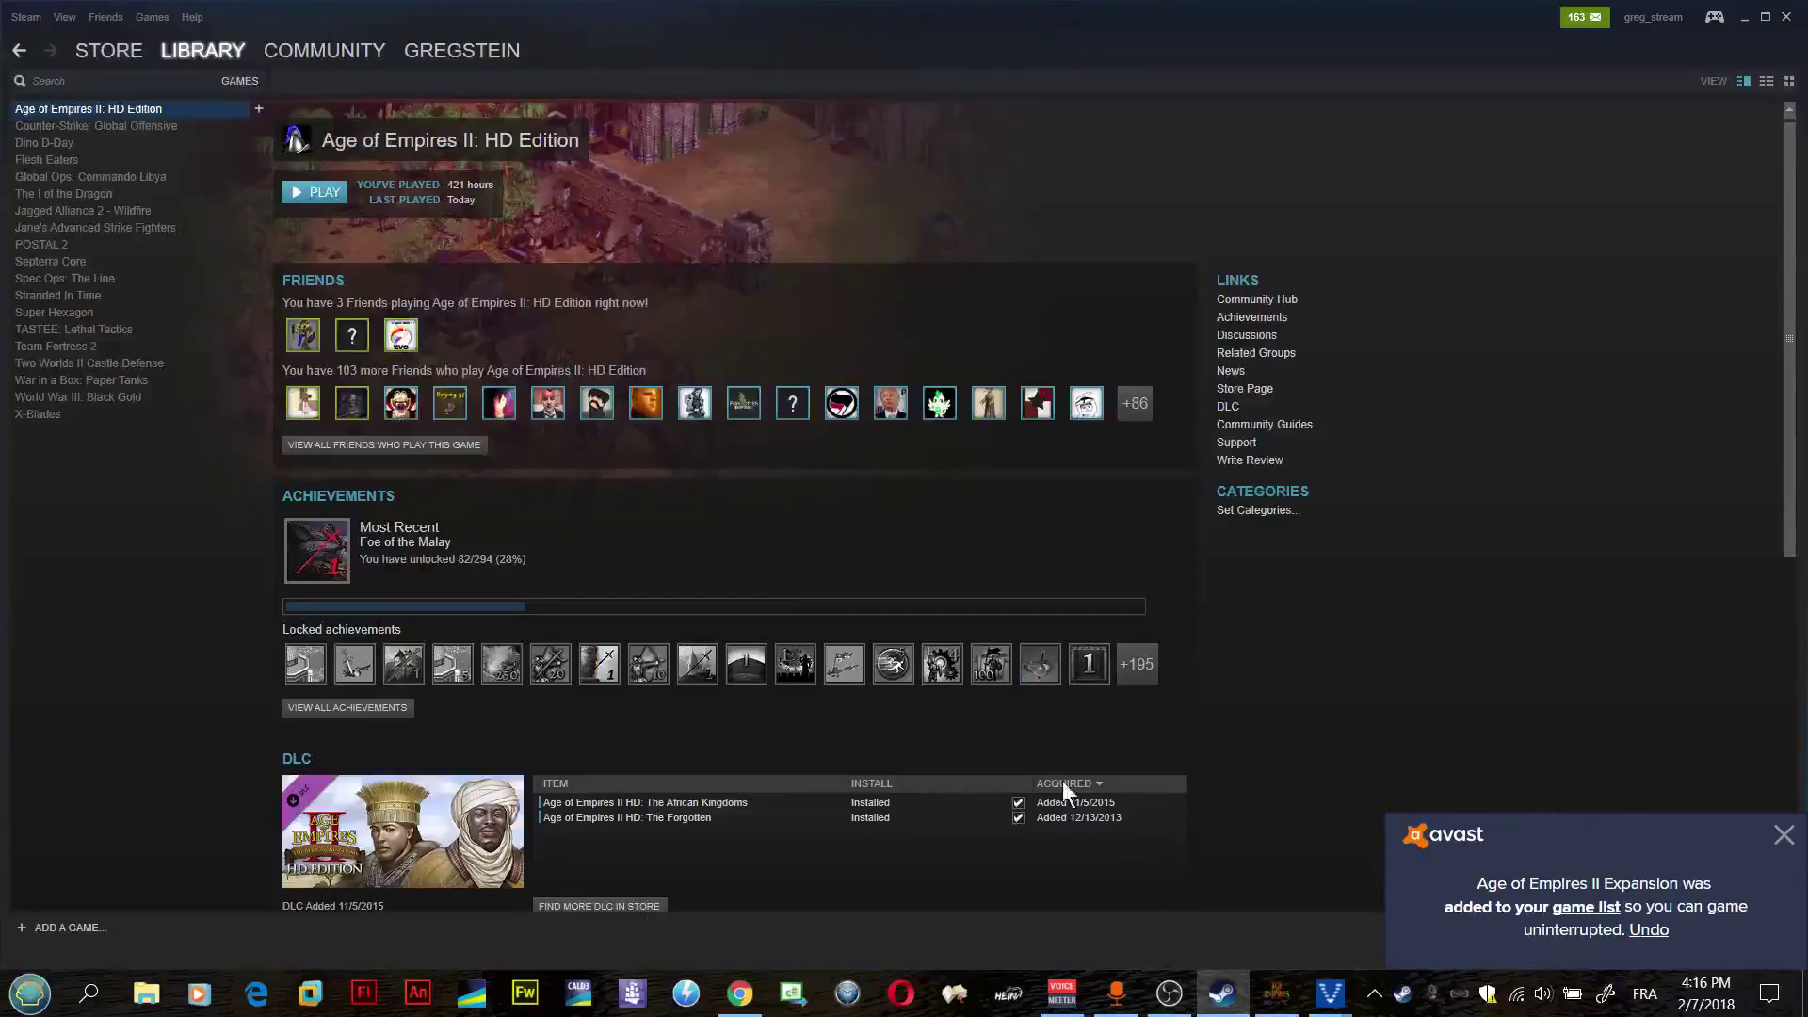
pyautogui.rightClick(106, 114)
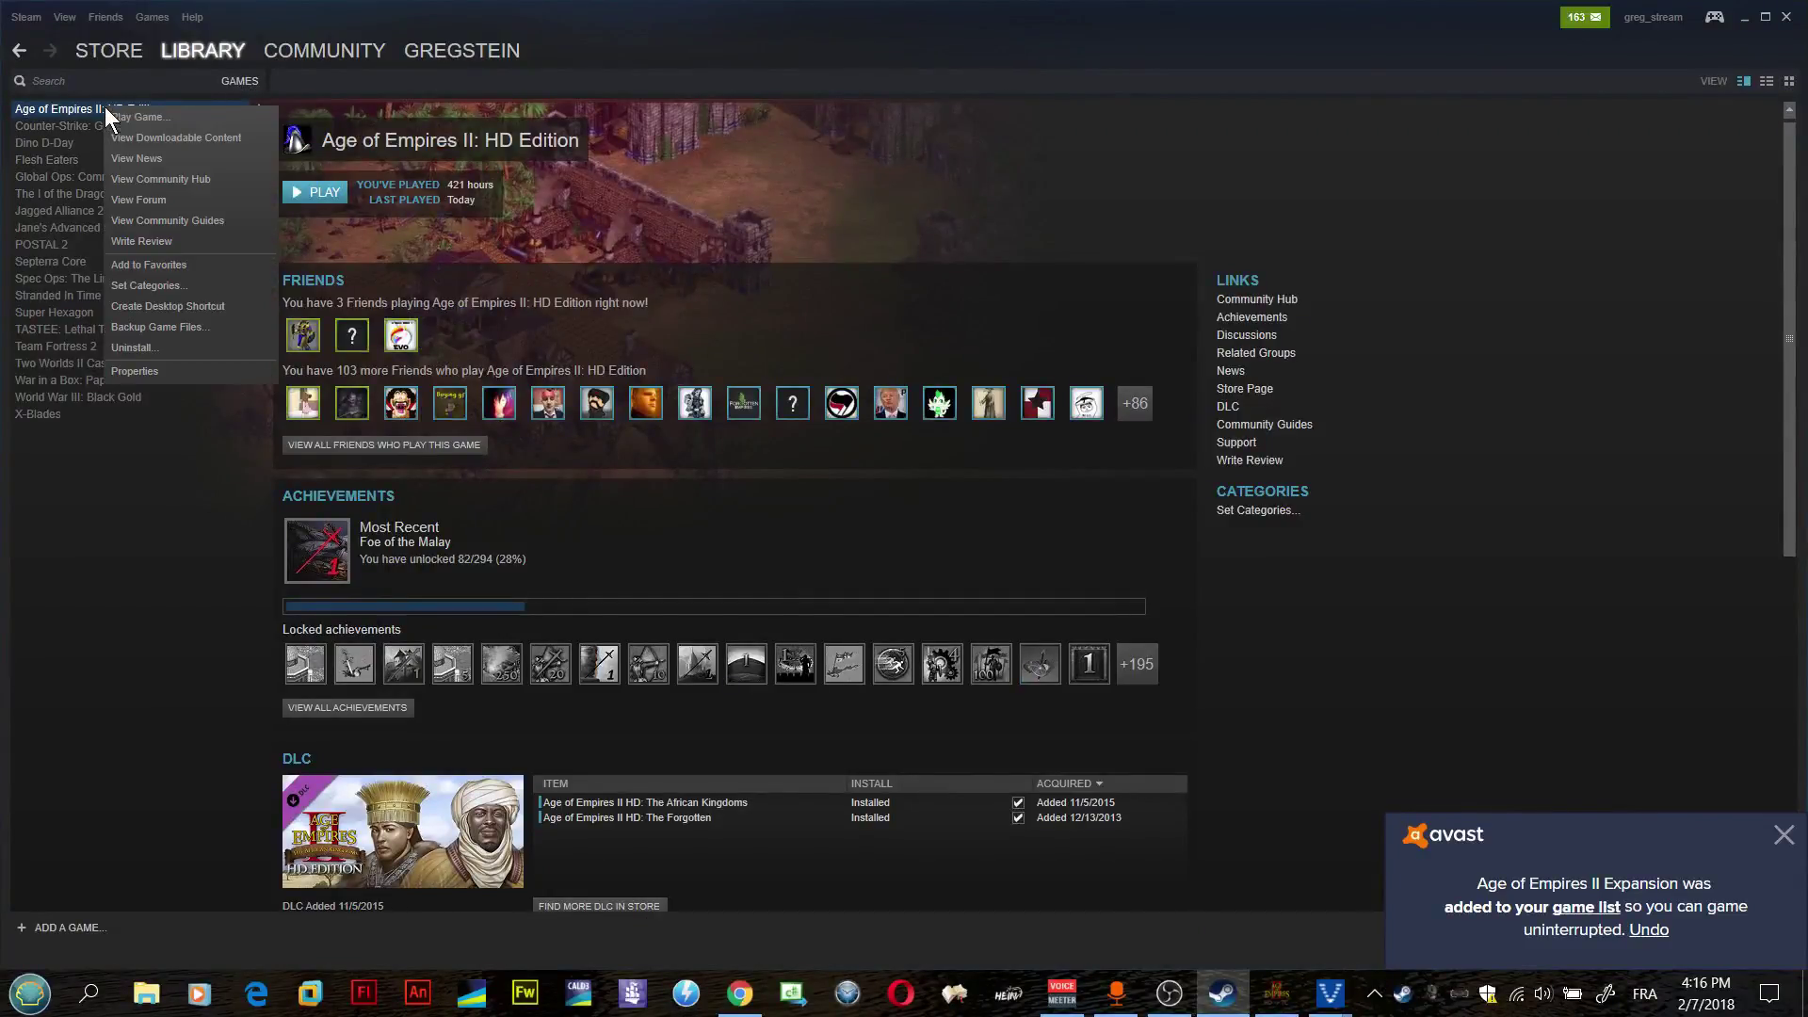
pyautogui.click(156, 370)
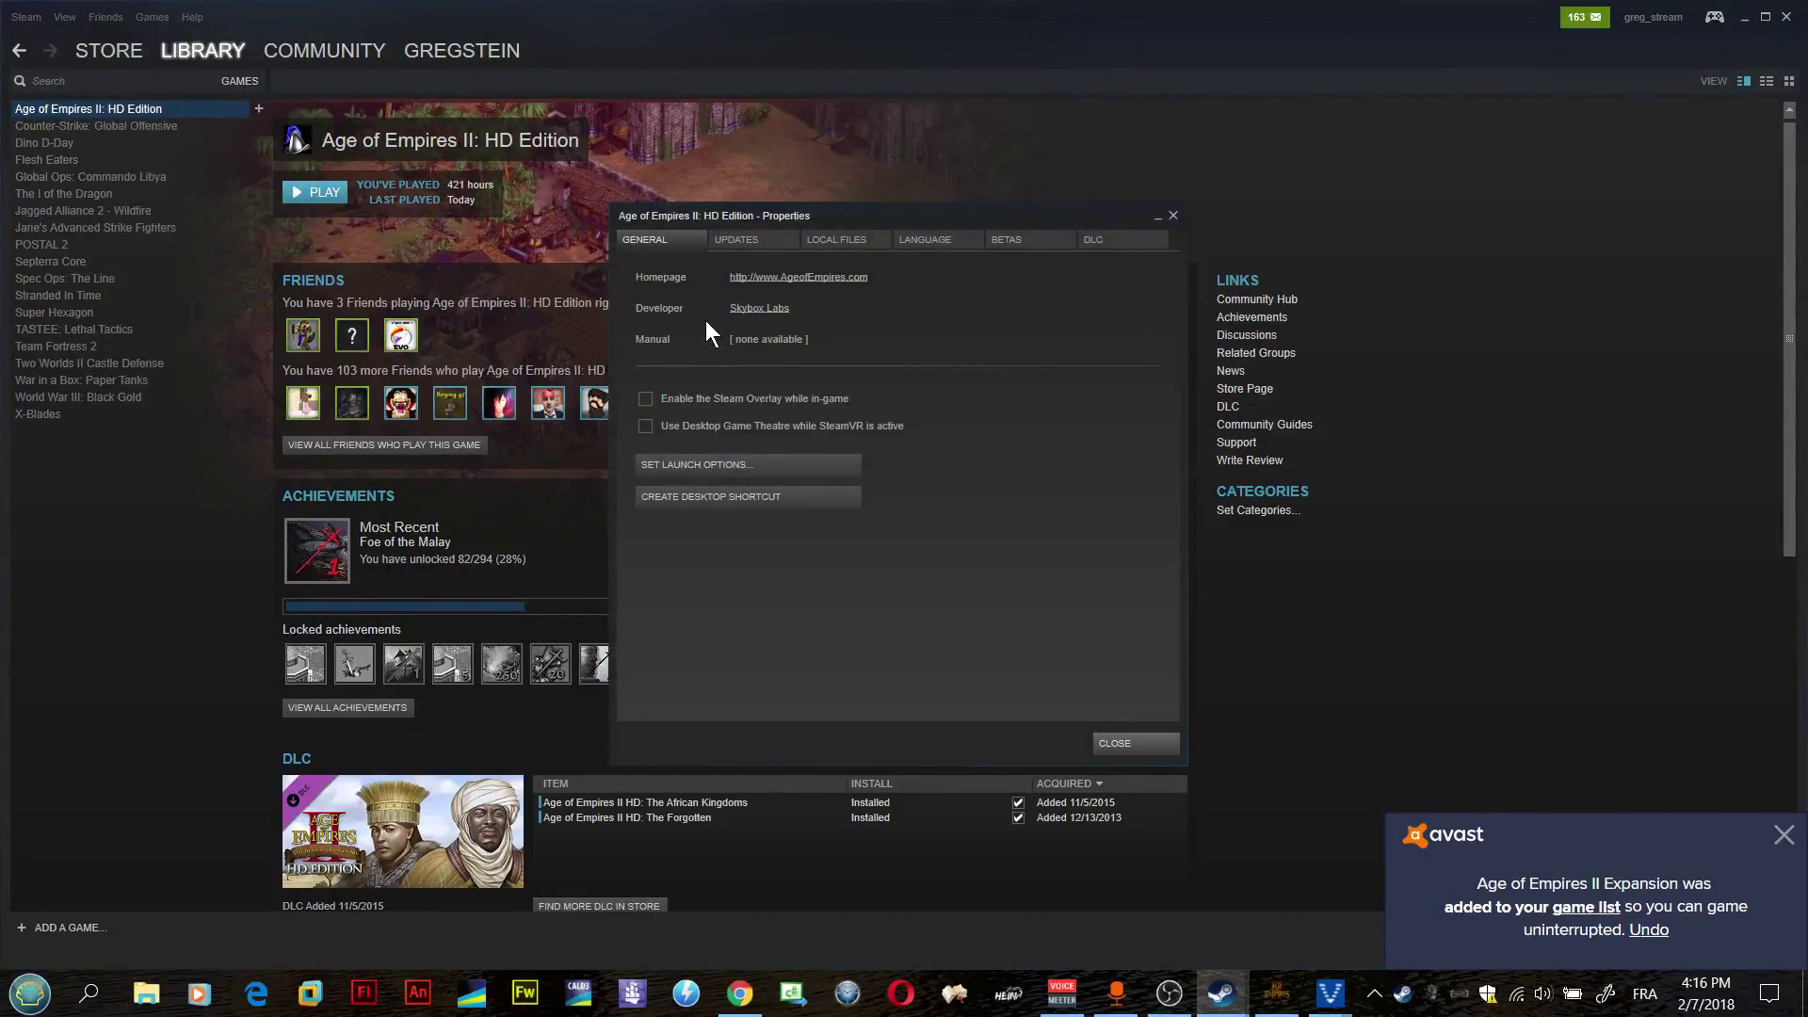
pyautogui.click(1173, 215)
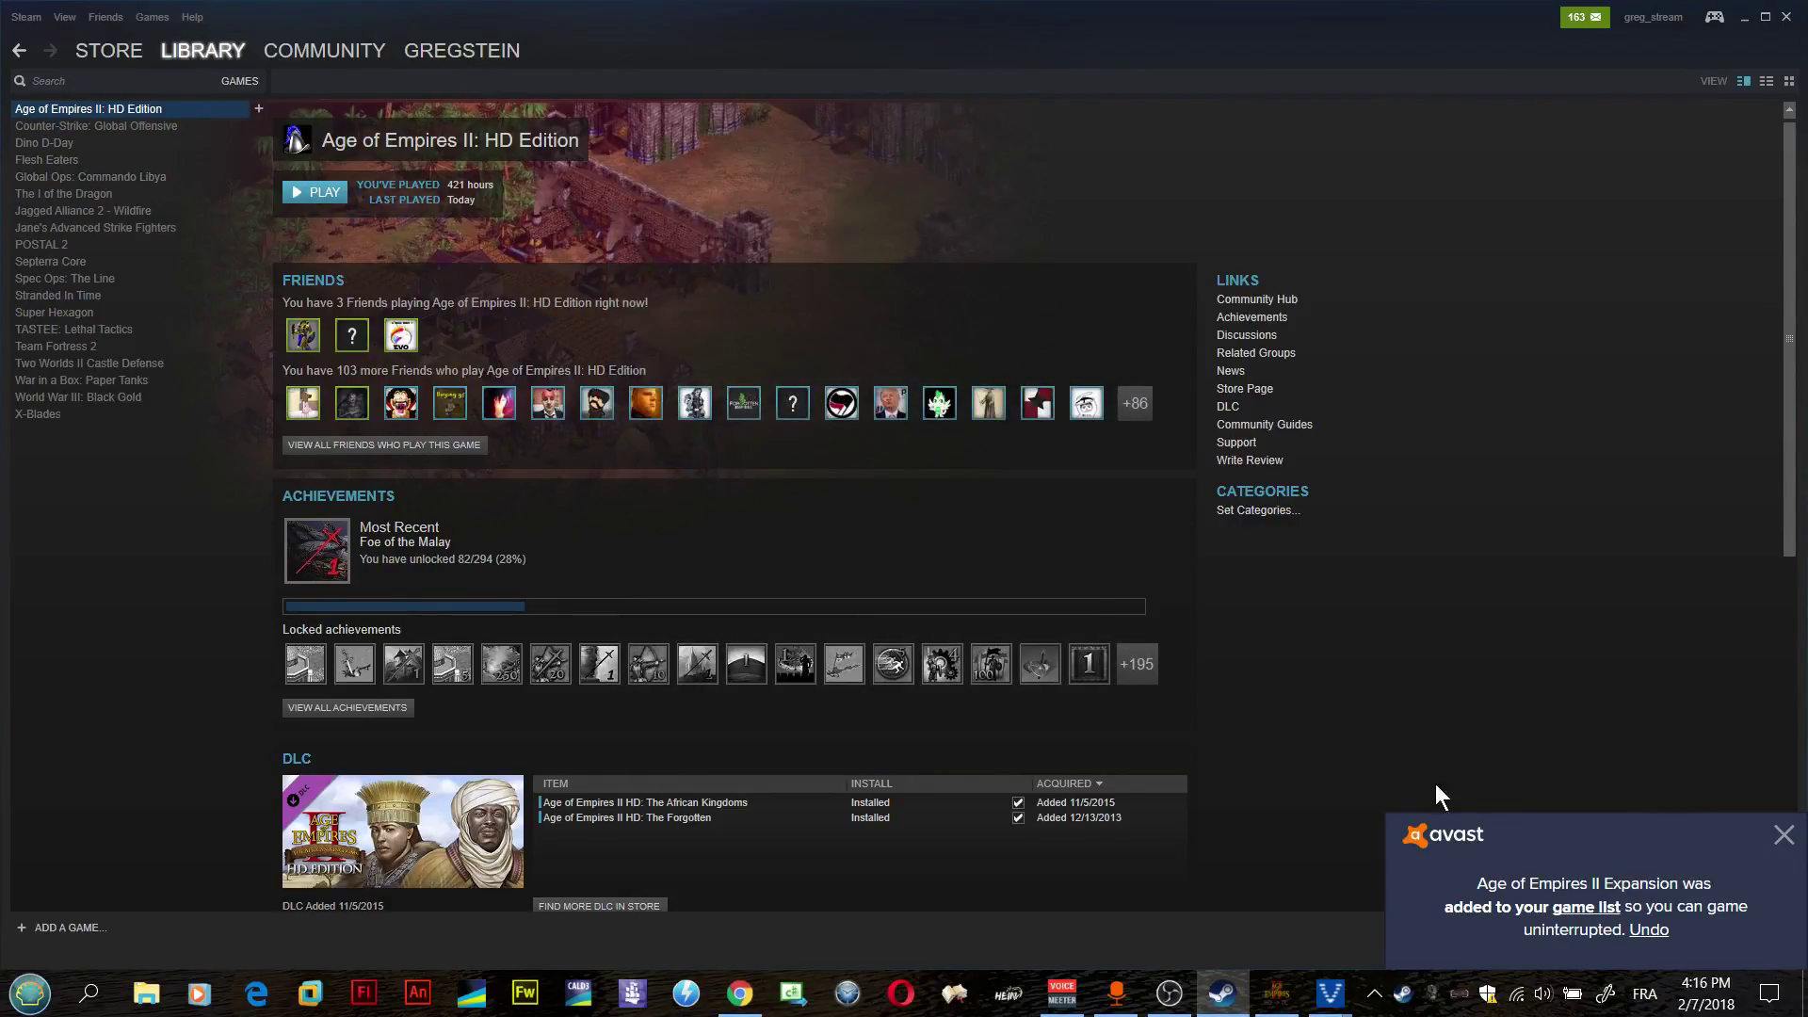
# Step: Browse the local files of Age of Empires II: HD Edition, open the profiles folder and select player1.hki
pyautogui.moveTo(173, 55)
pyautogui.rightClick(111, 111)
pyautogui.click(200, 371)
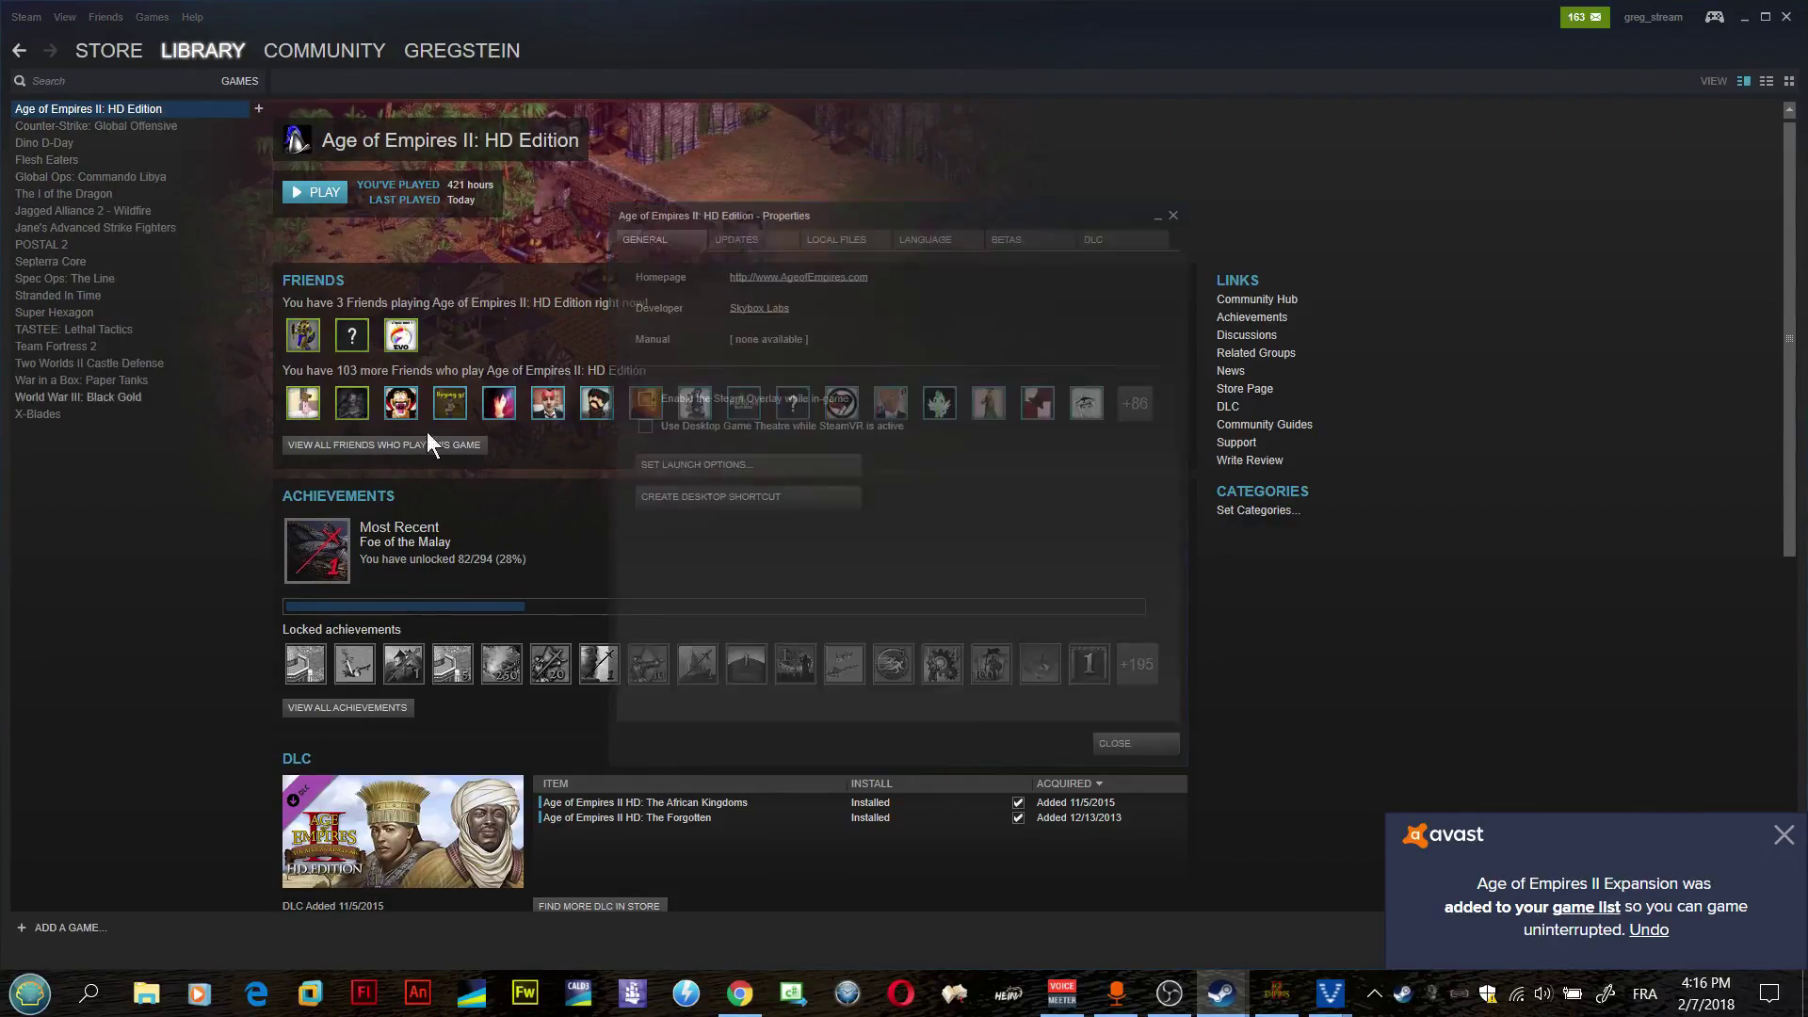
pyautogui.click(850, 239)
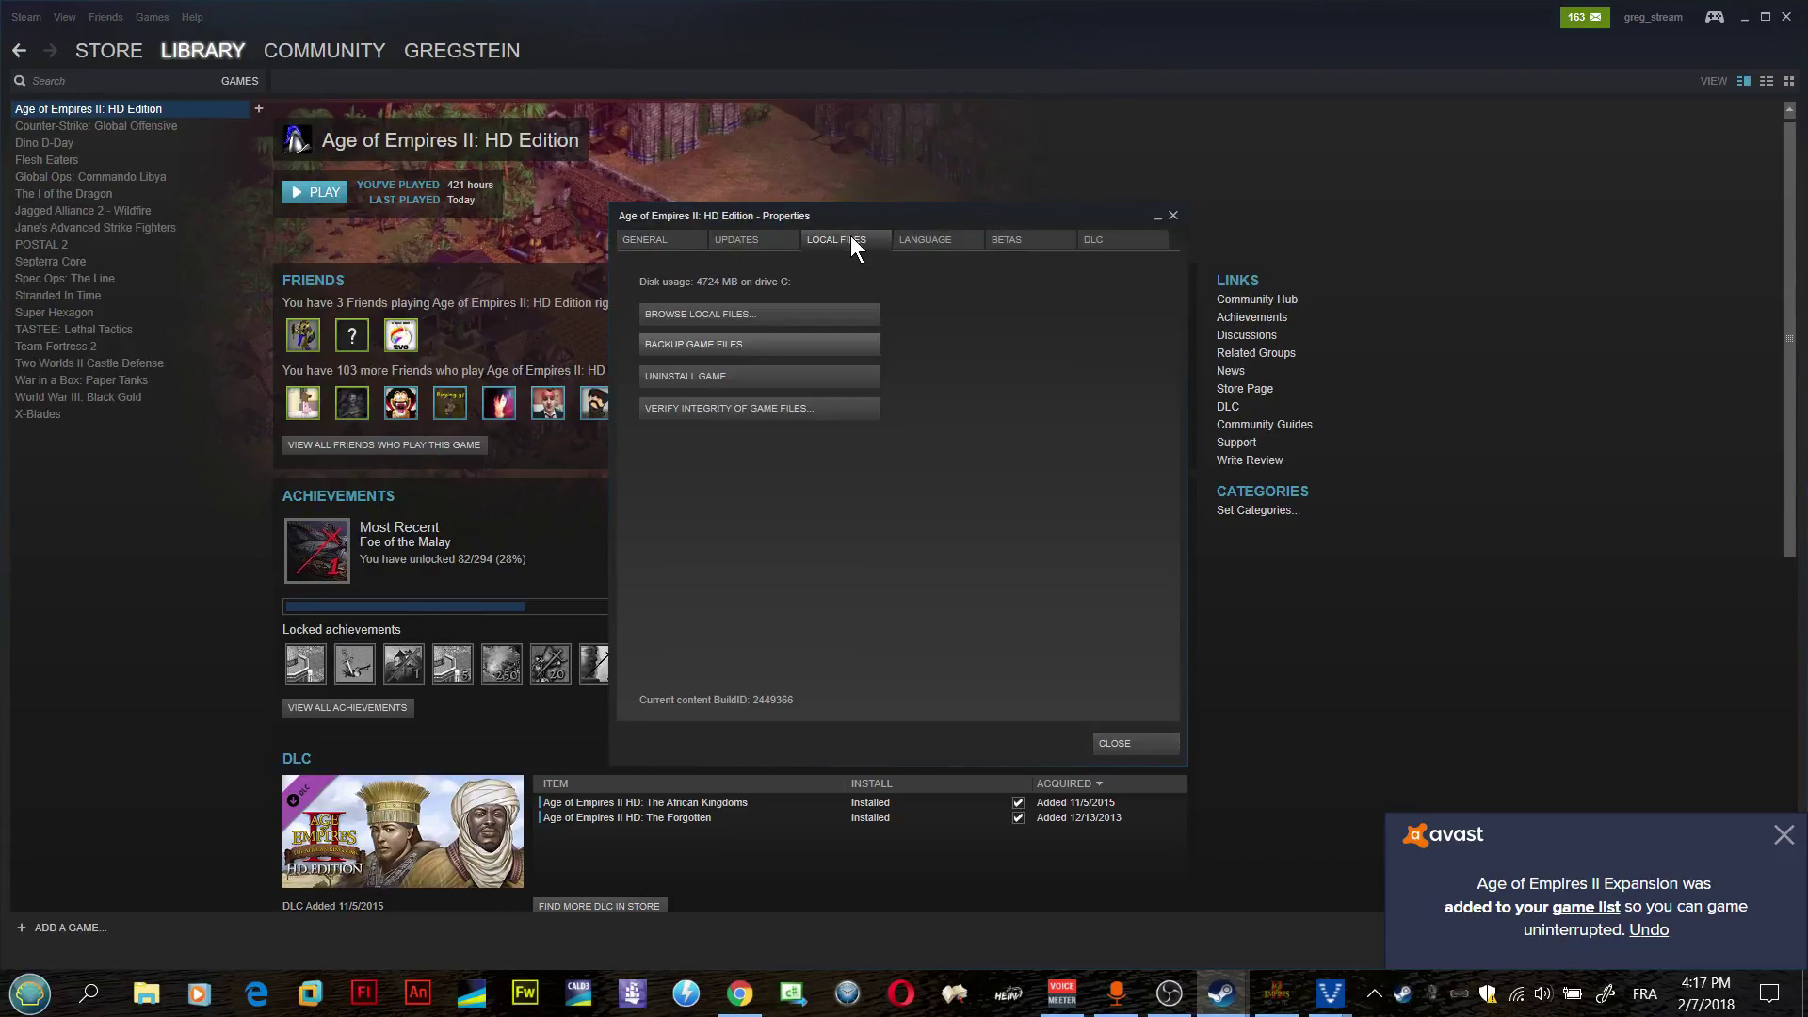
pyautogui.click(749, 312)
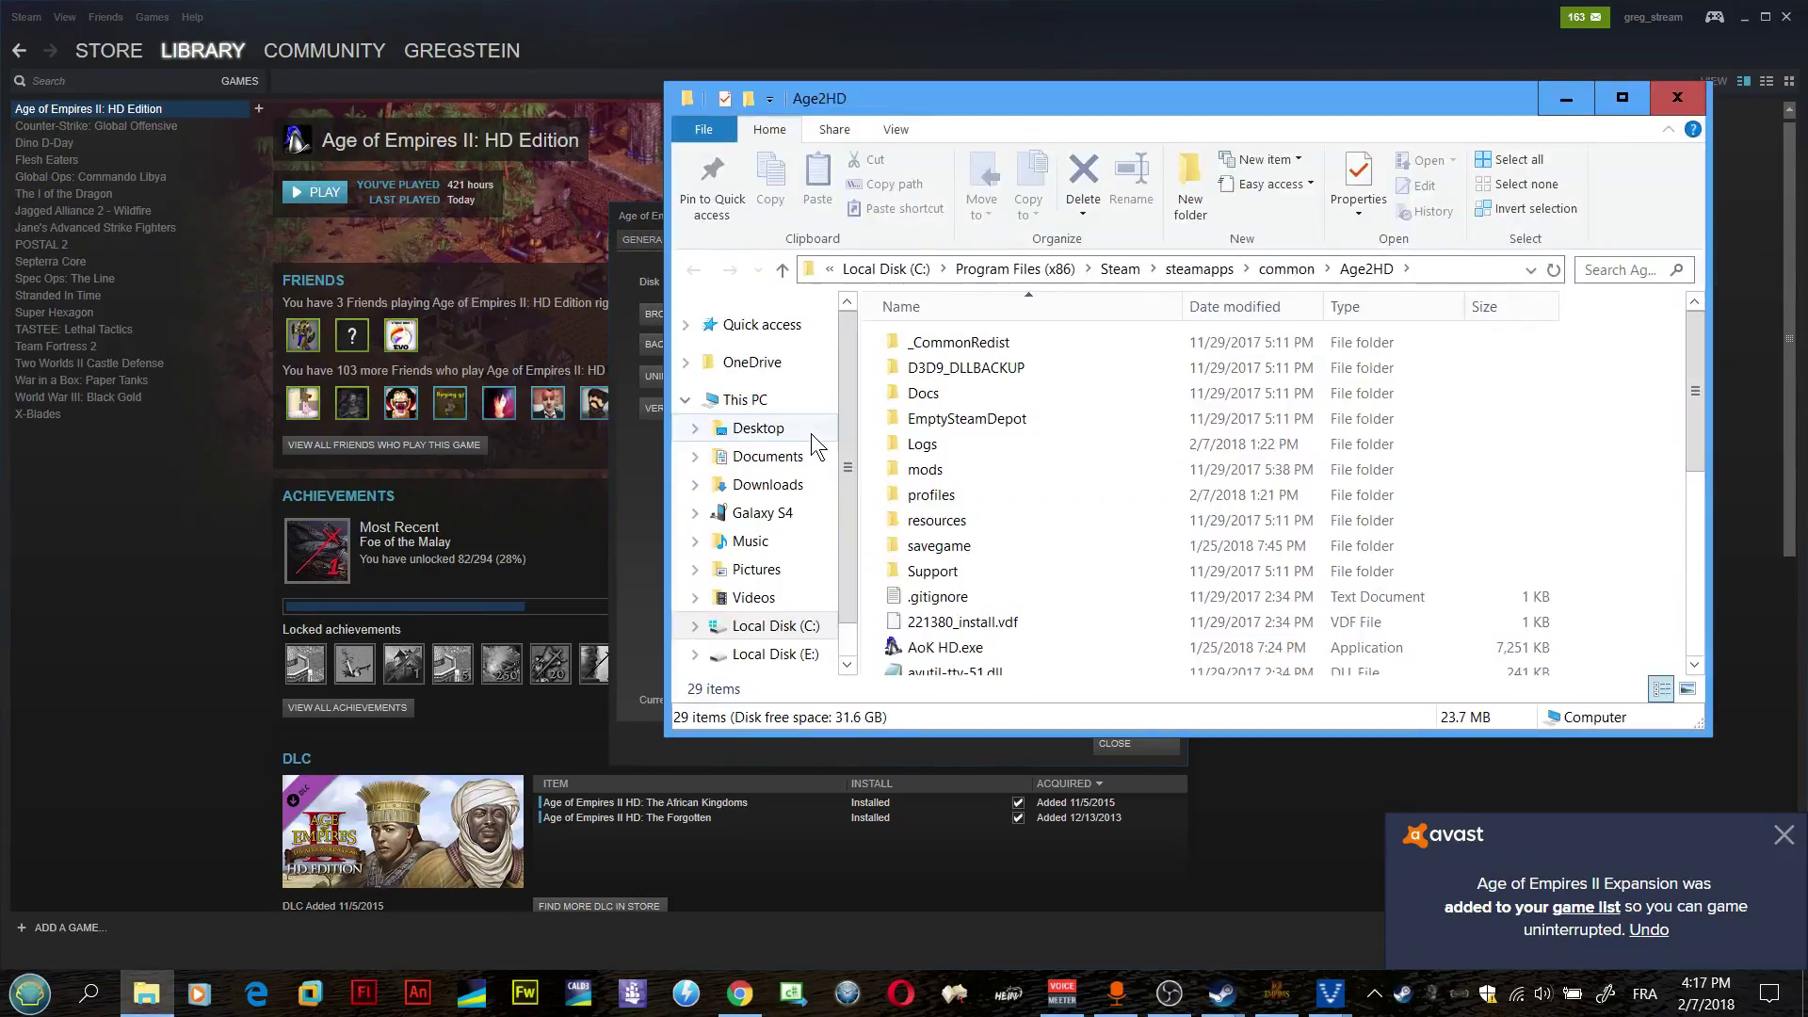
pyautogui.doubleClick(949, 497)
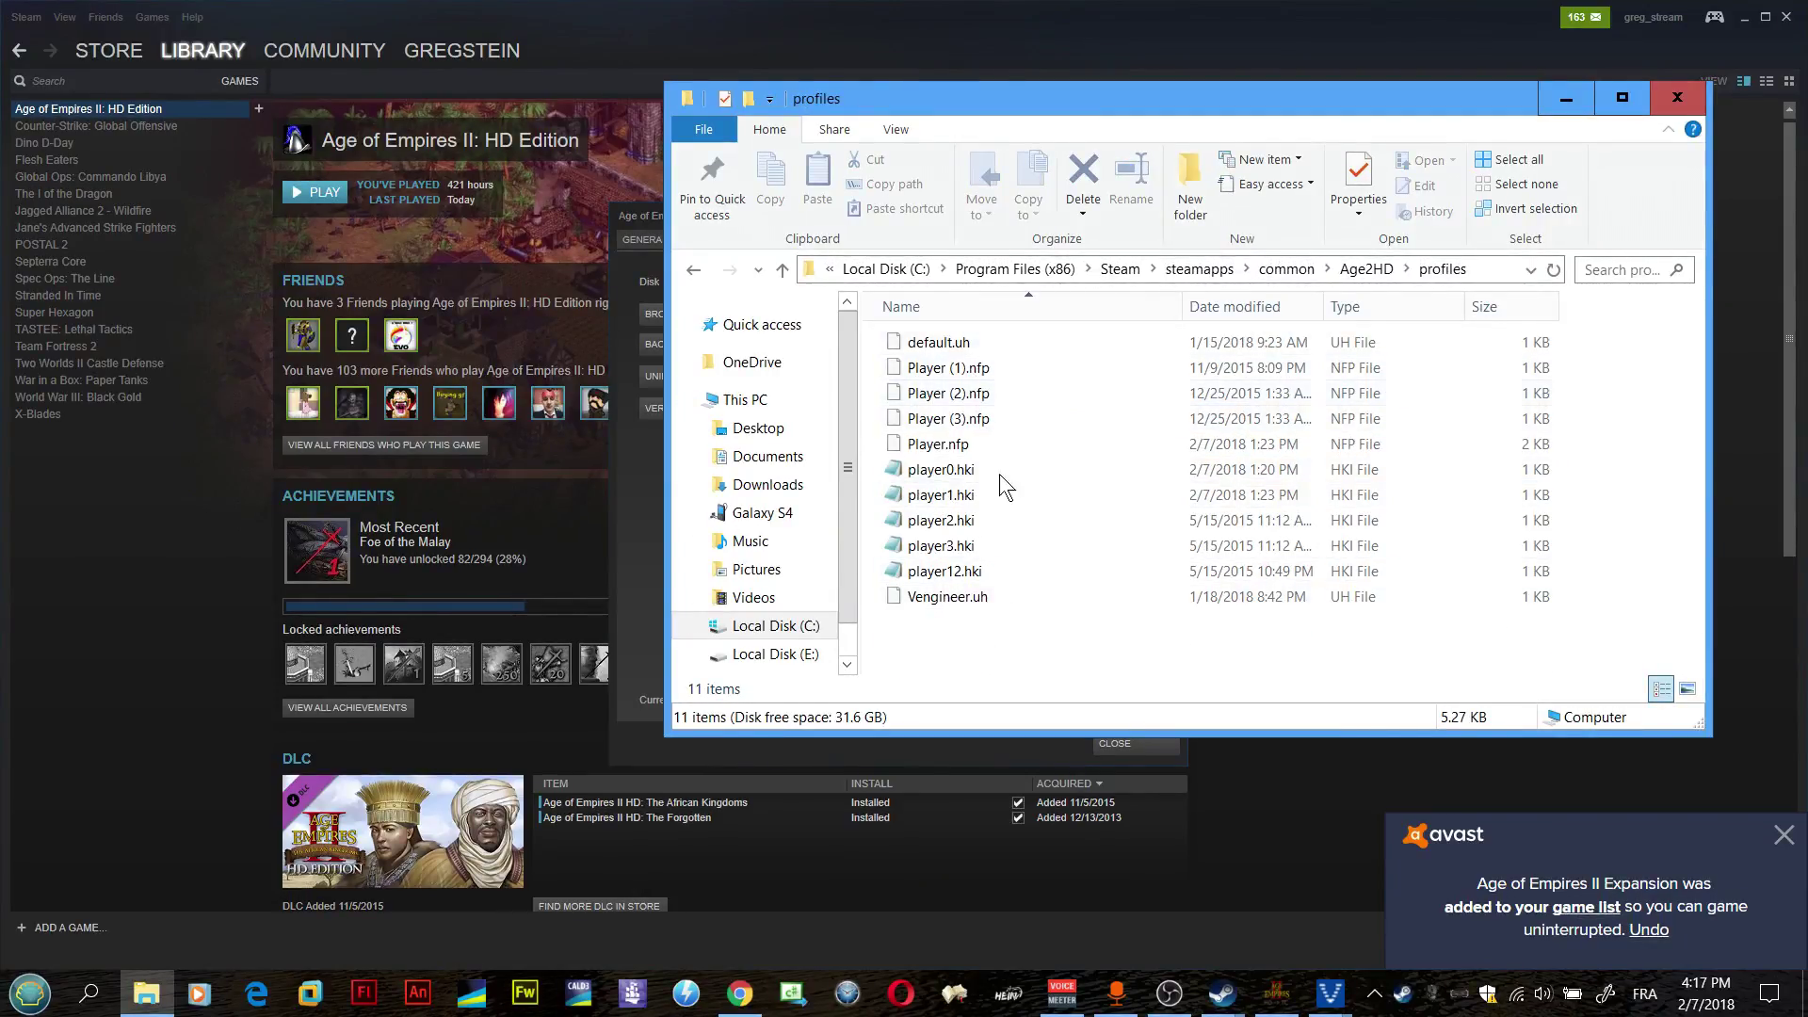
pyautogui.click(976, 499)
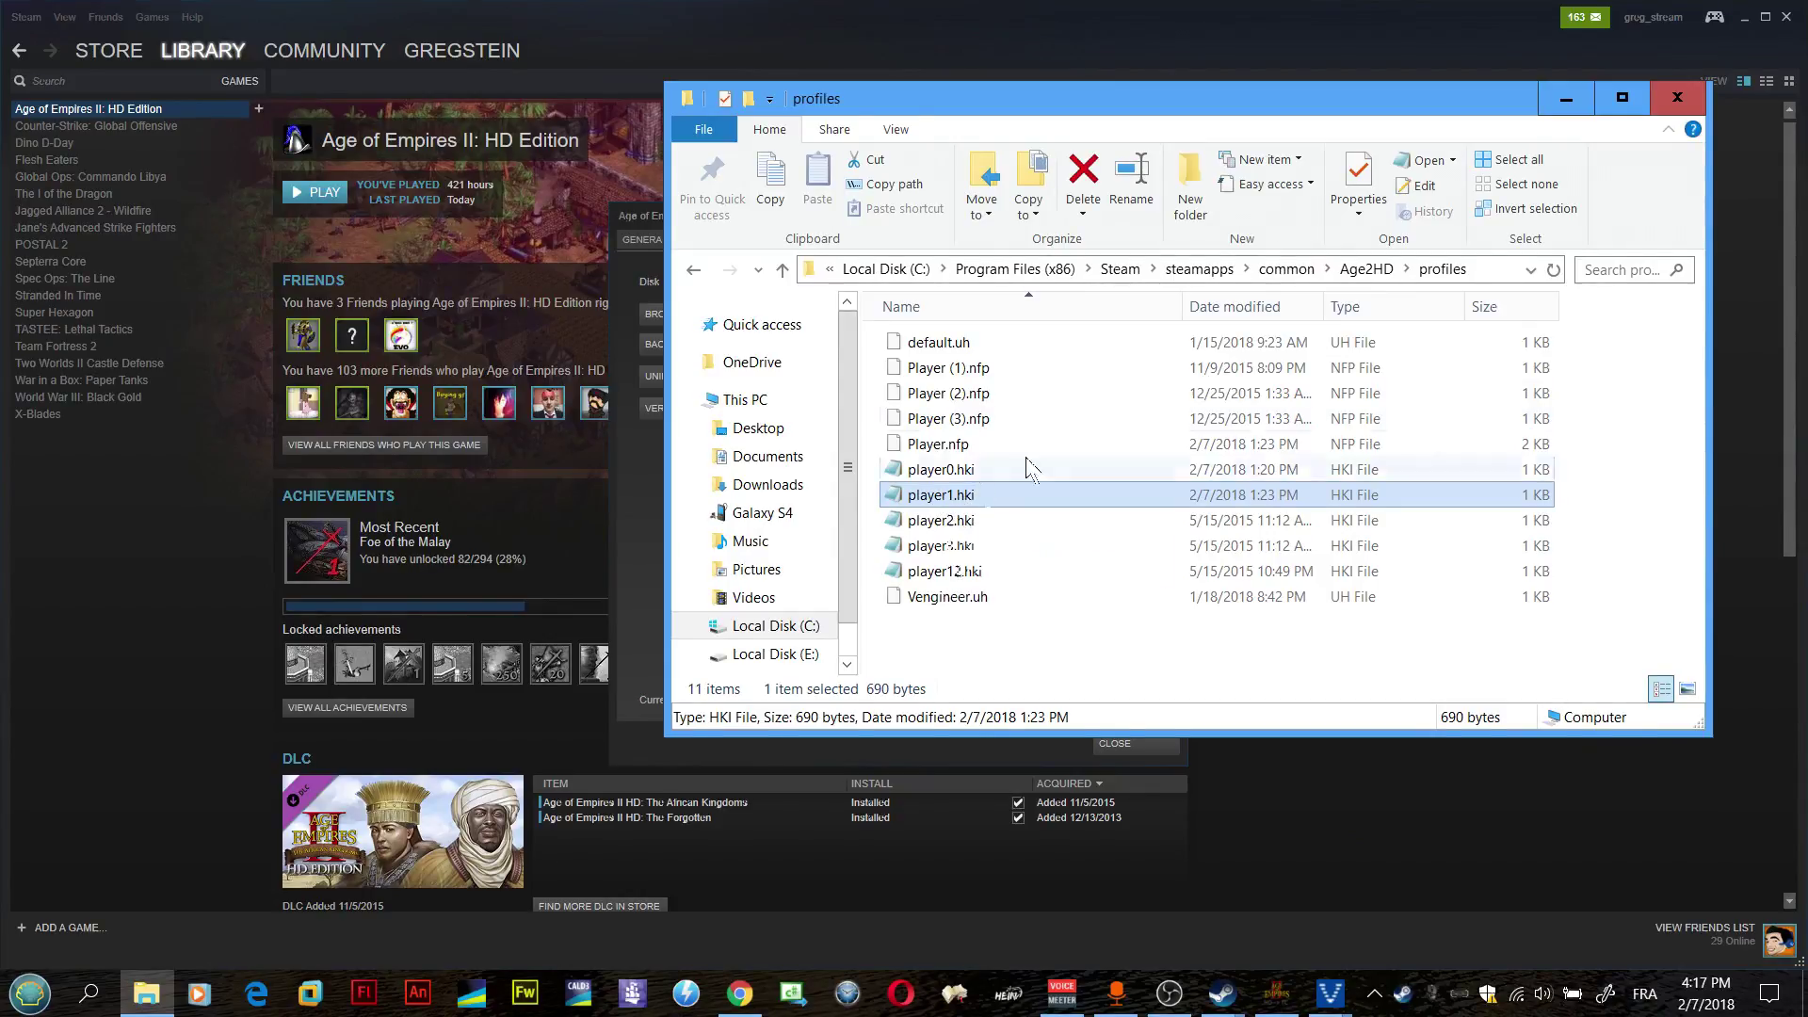
# Step: Switch to Chrome and show the already open Hotkey Editor page
pyautogui.click(739, 993)
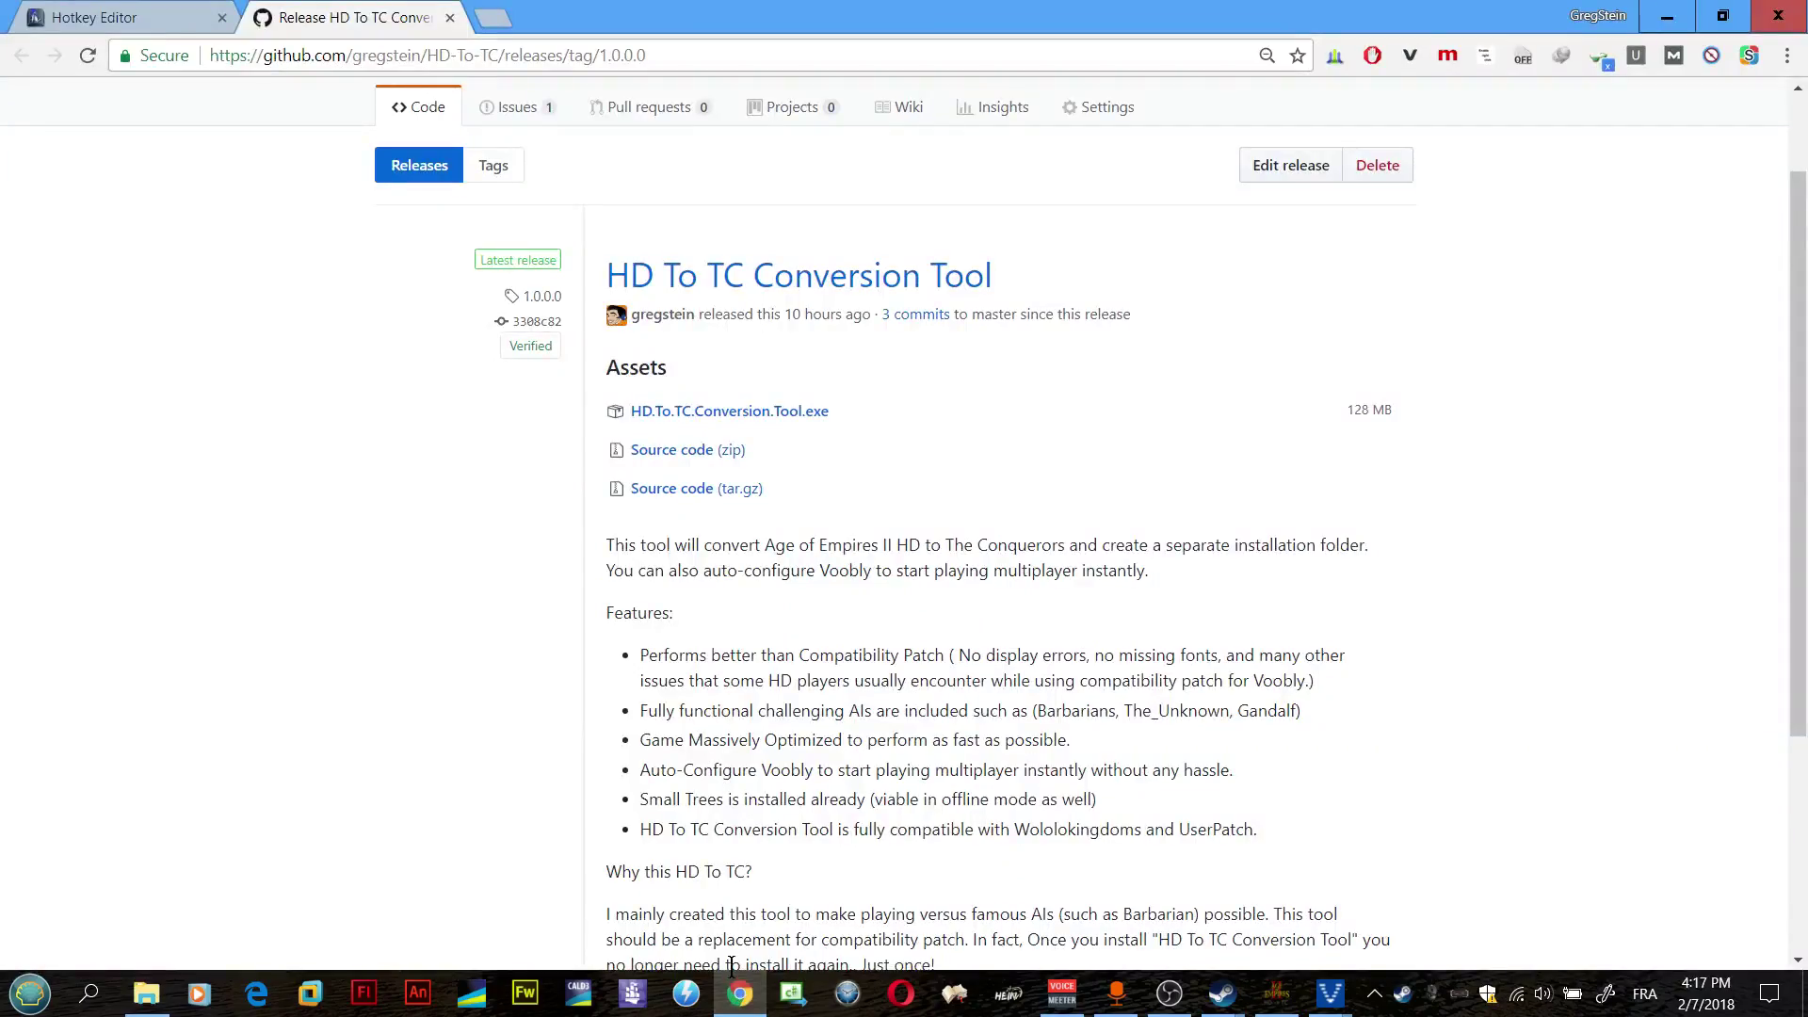
pyautogui.click(496, 21)
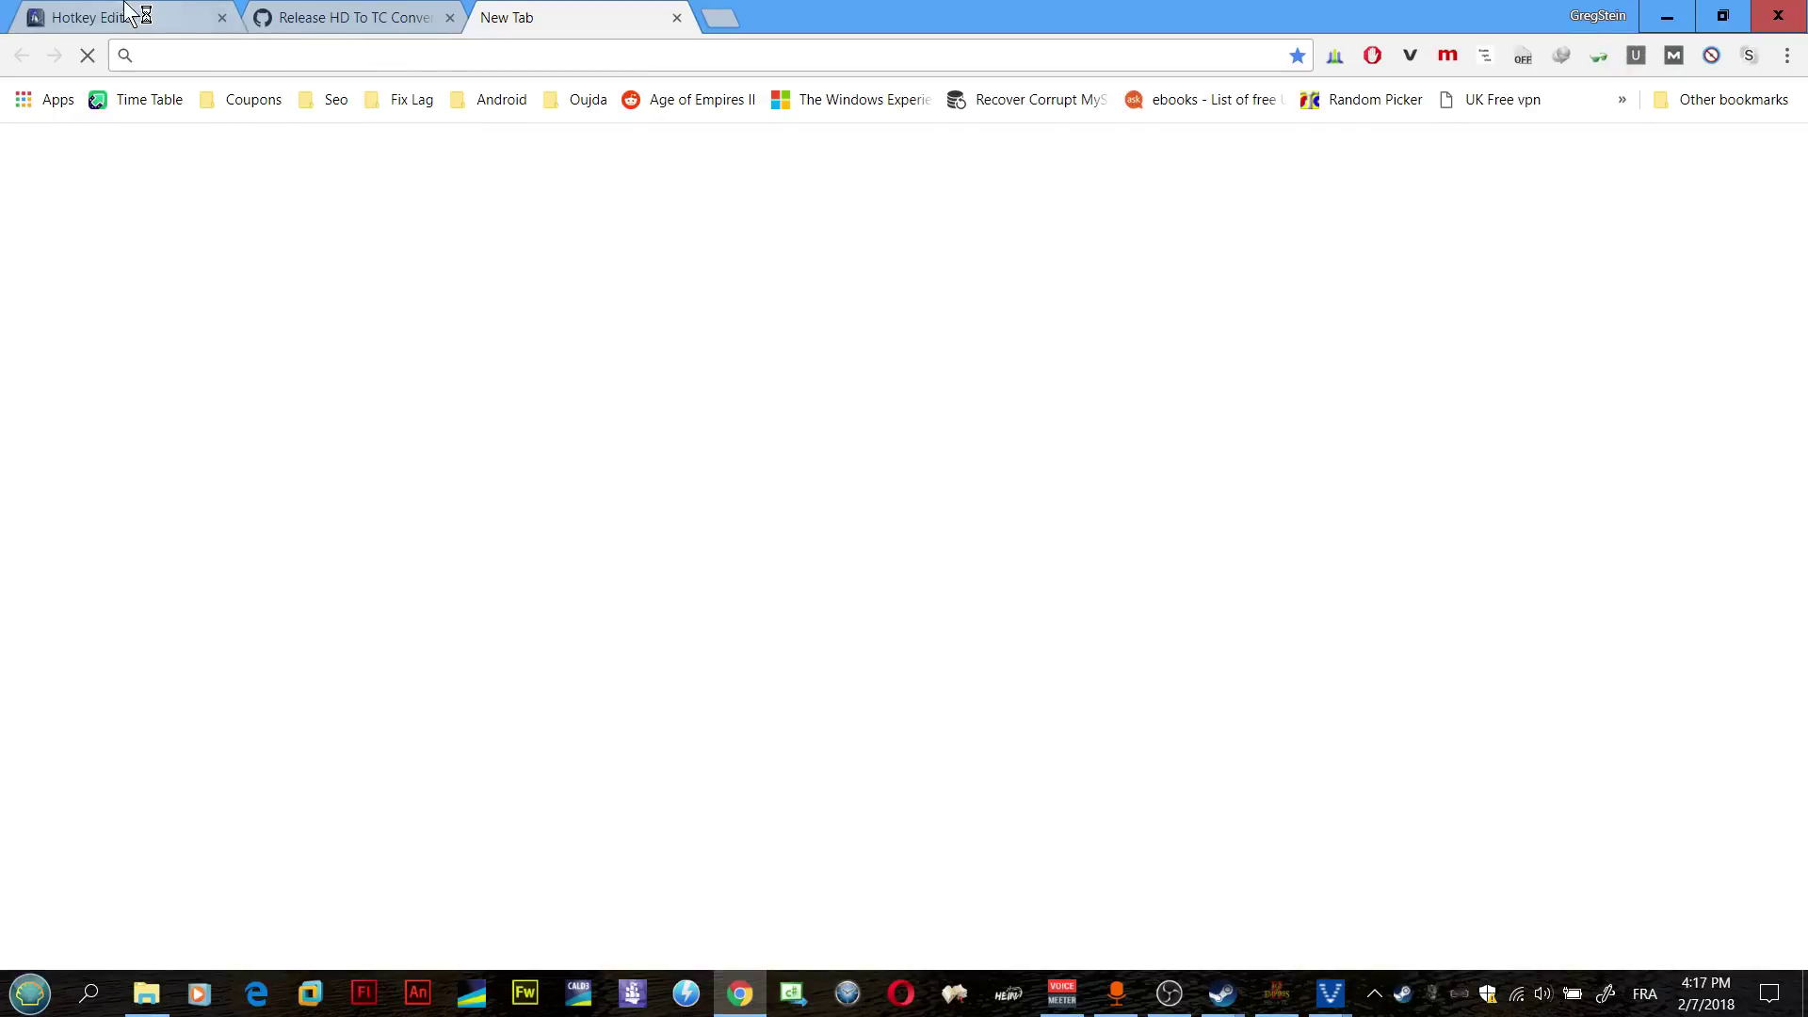
pyautogui.click(127, 15)
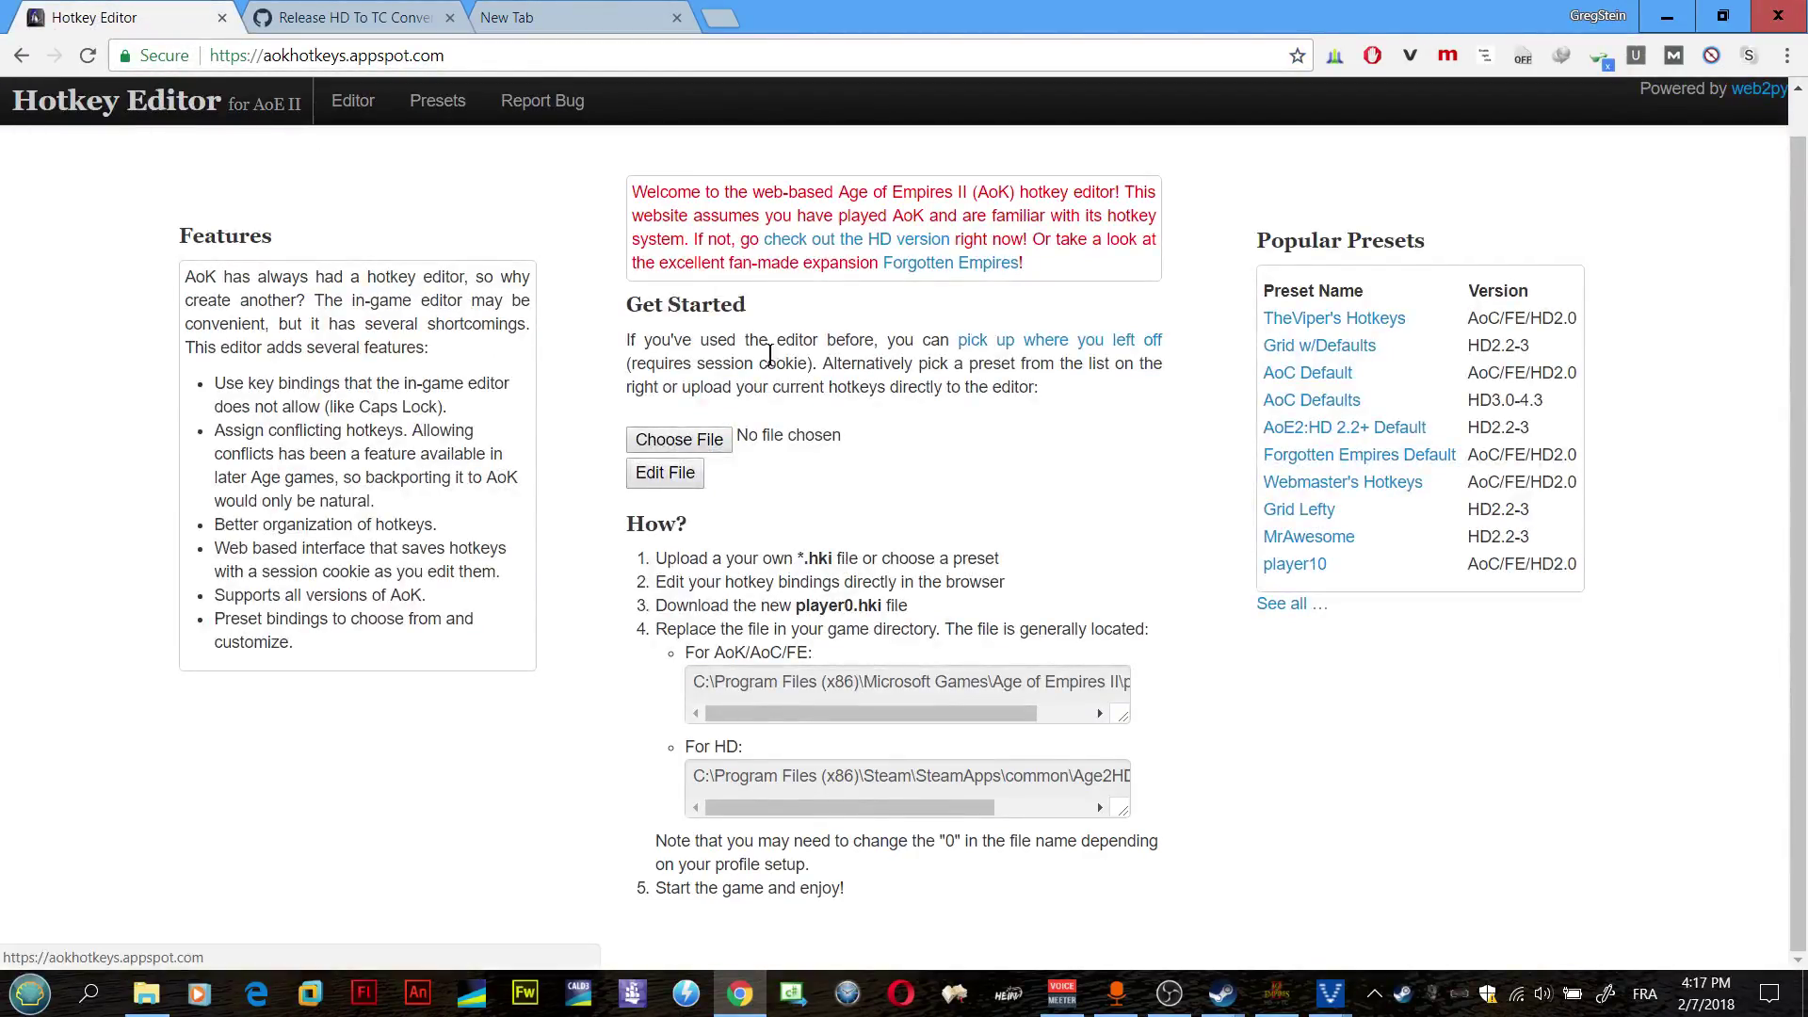
# Step: Start choosing a hotkey file to upload and copy the profiles folder's path from File Explorer
pyautogui.click(687, 441)
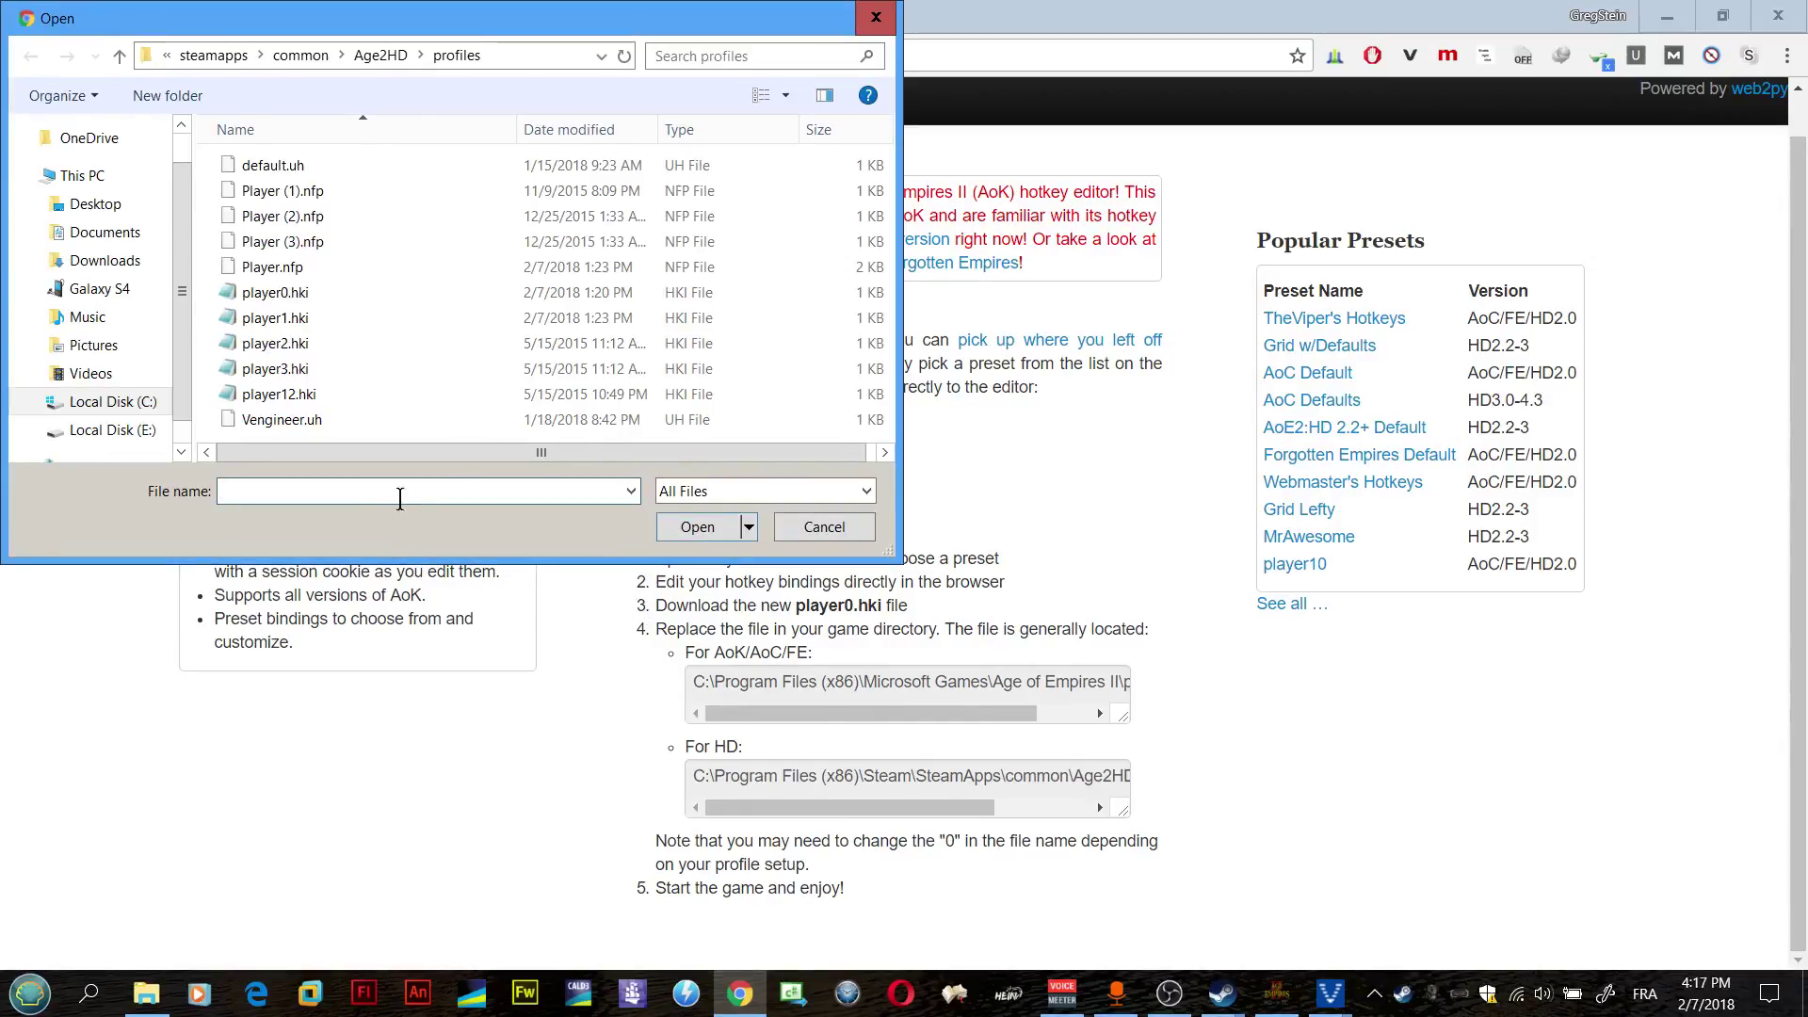
pyautogui.moveTo(146, 993)
pyautogui.click(174, 911)
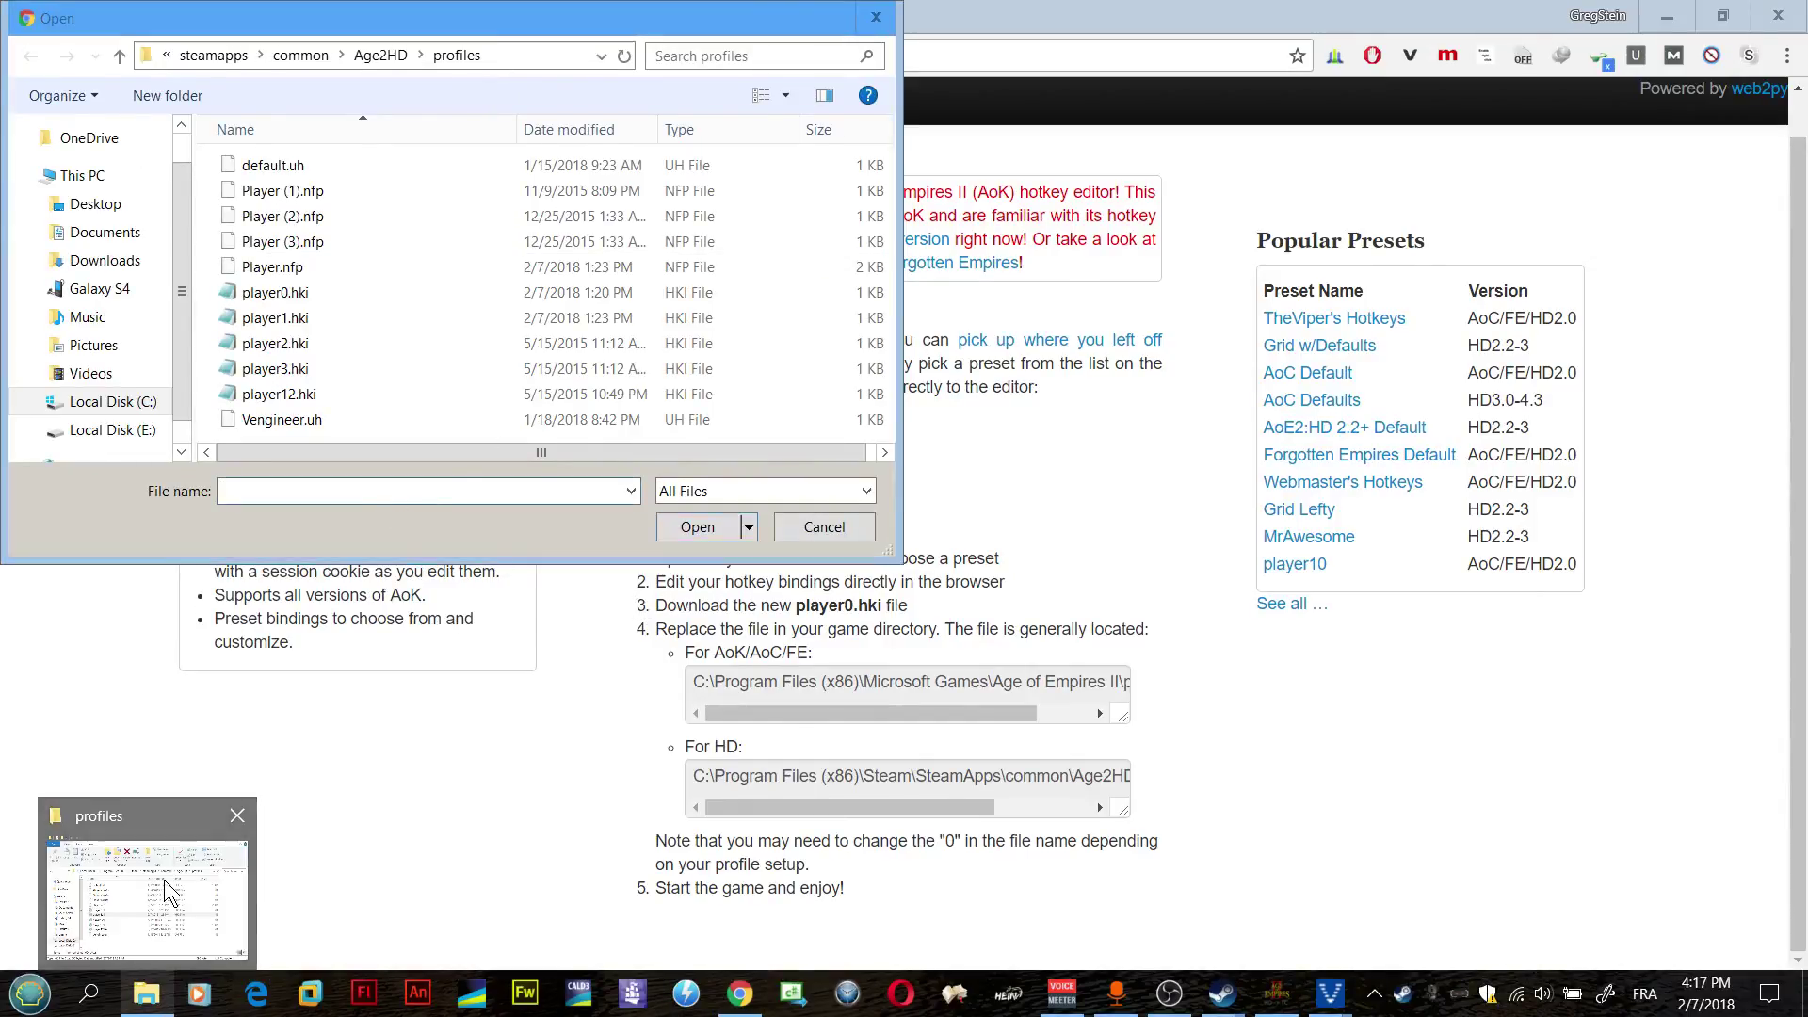
pyautogui.click(1491, 274)
pyautogui.hotkey('ctrl', 'c')
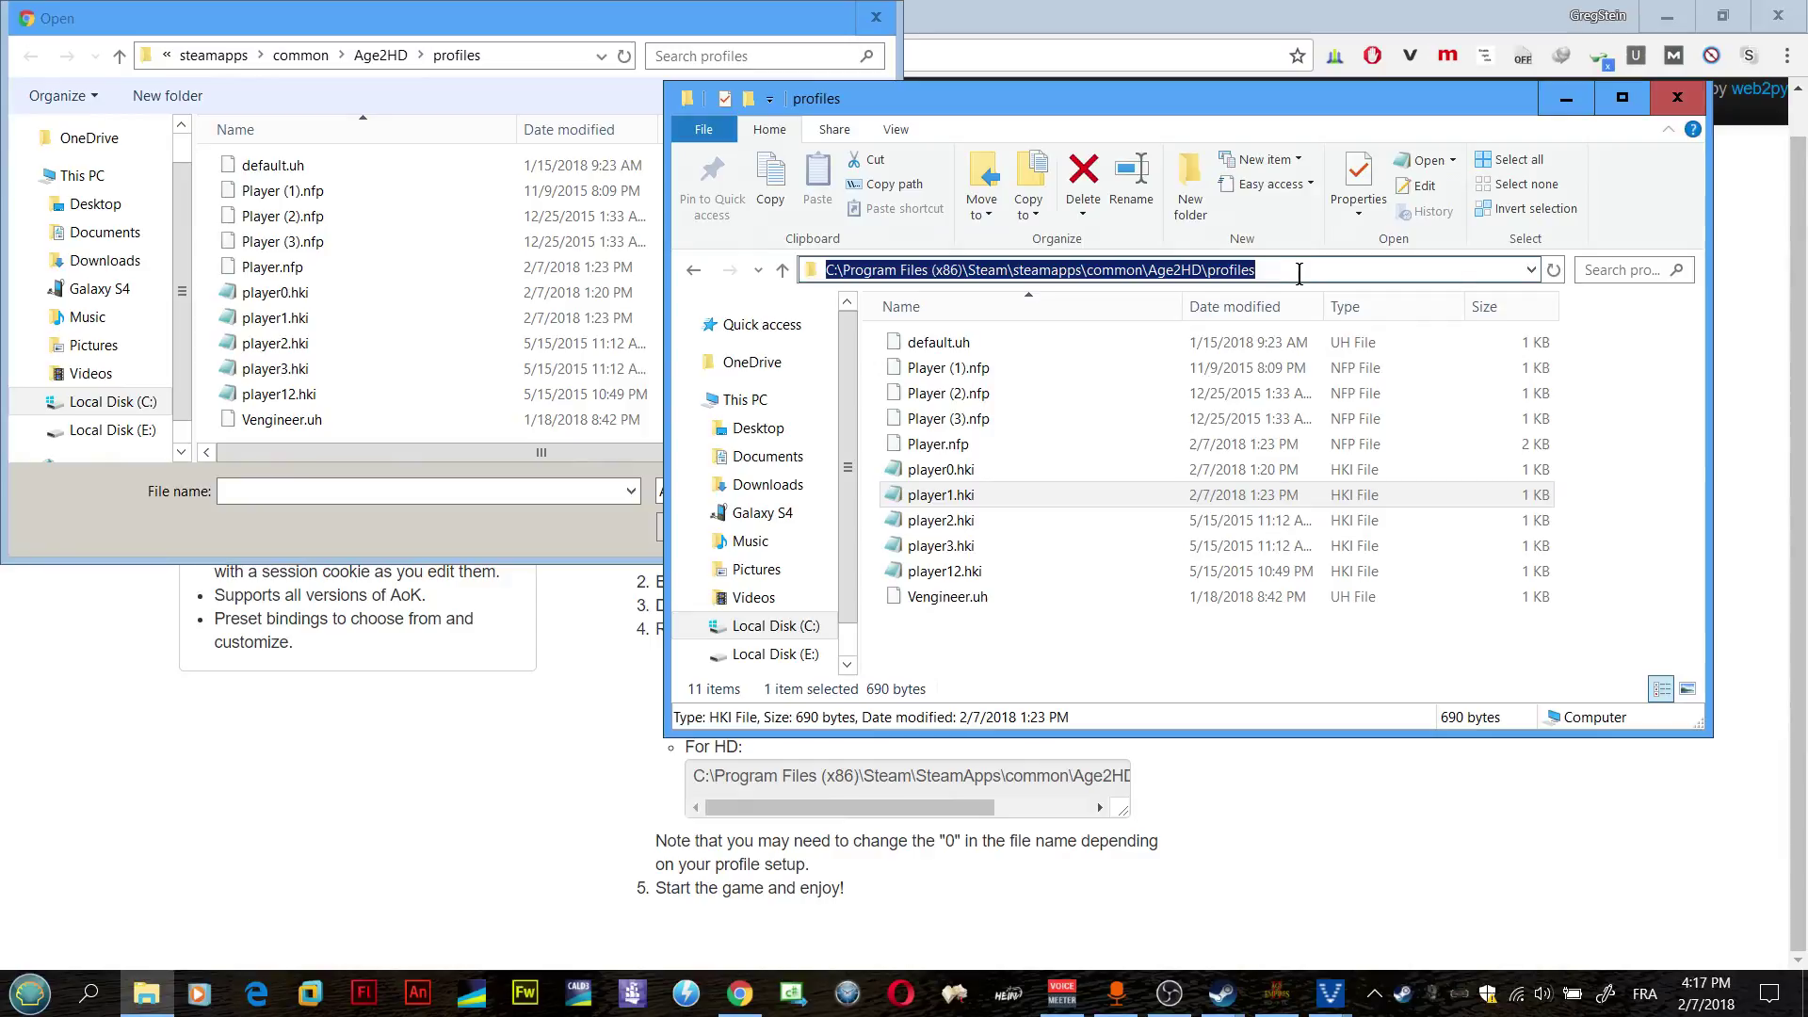
pyautogui.click(530, 488)
pyautogui.hotkey('ctrl', 'v')
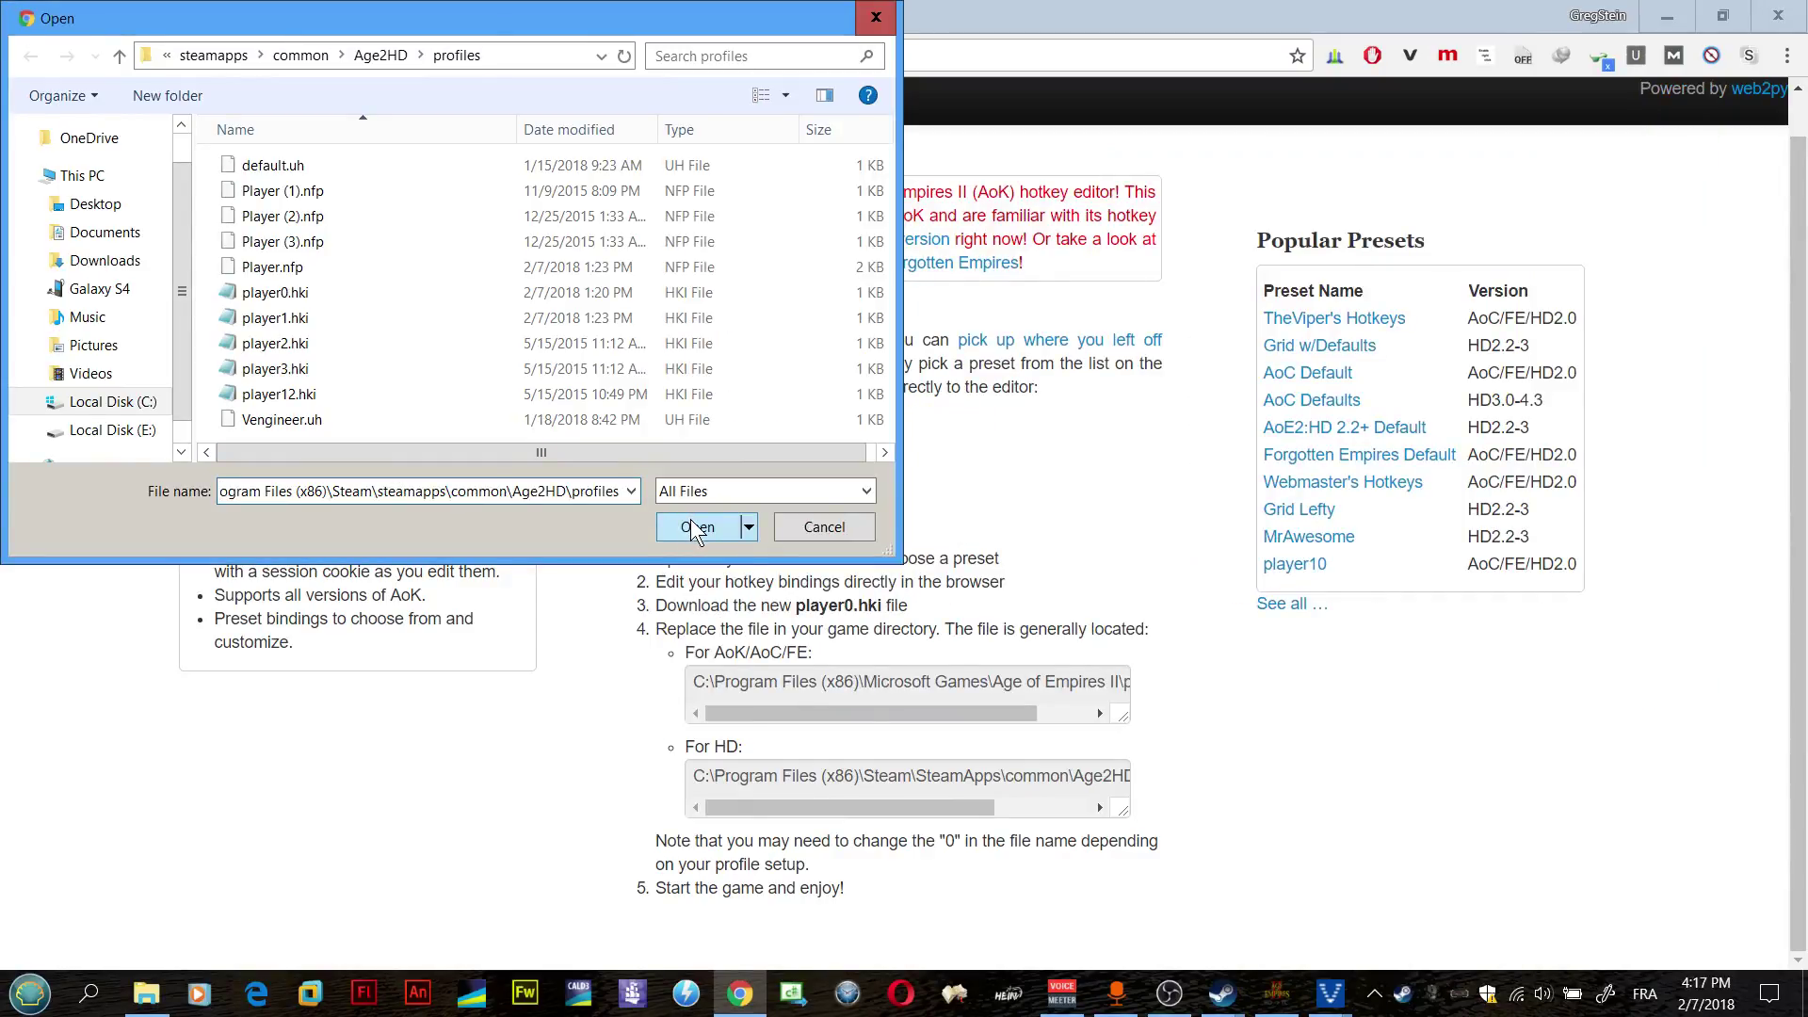
pyautogui.click(796, 527)
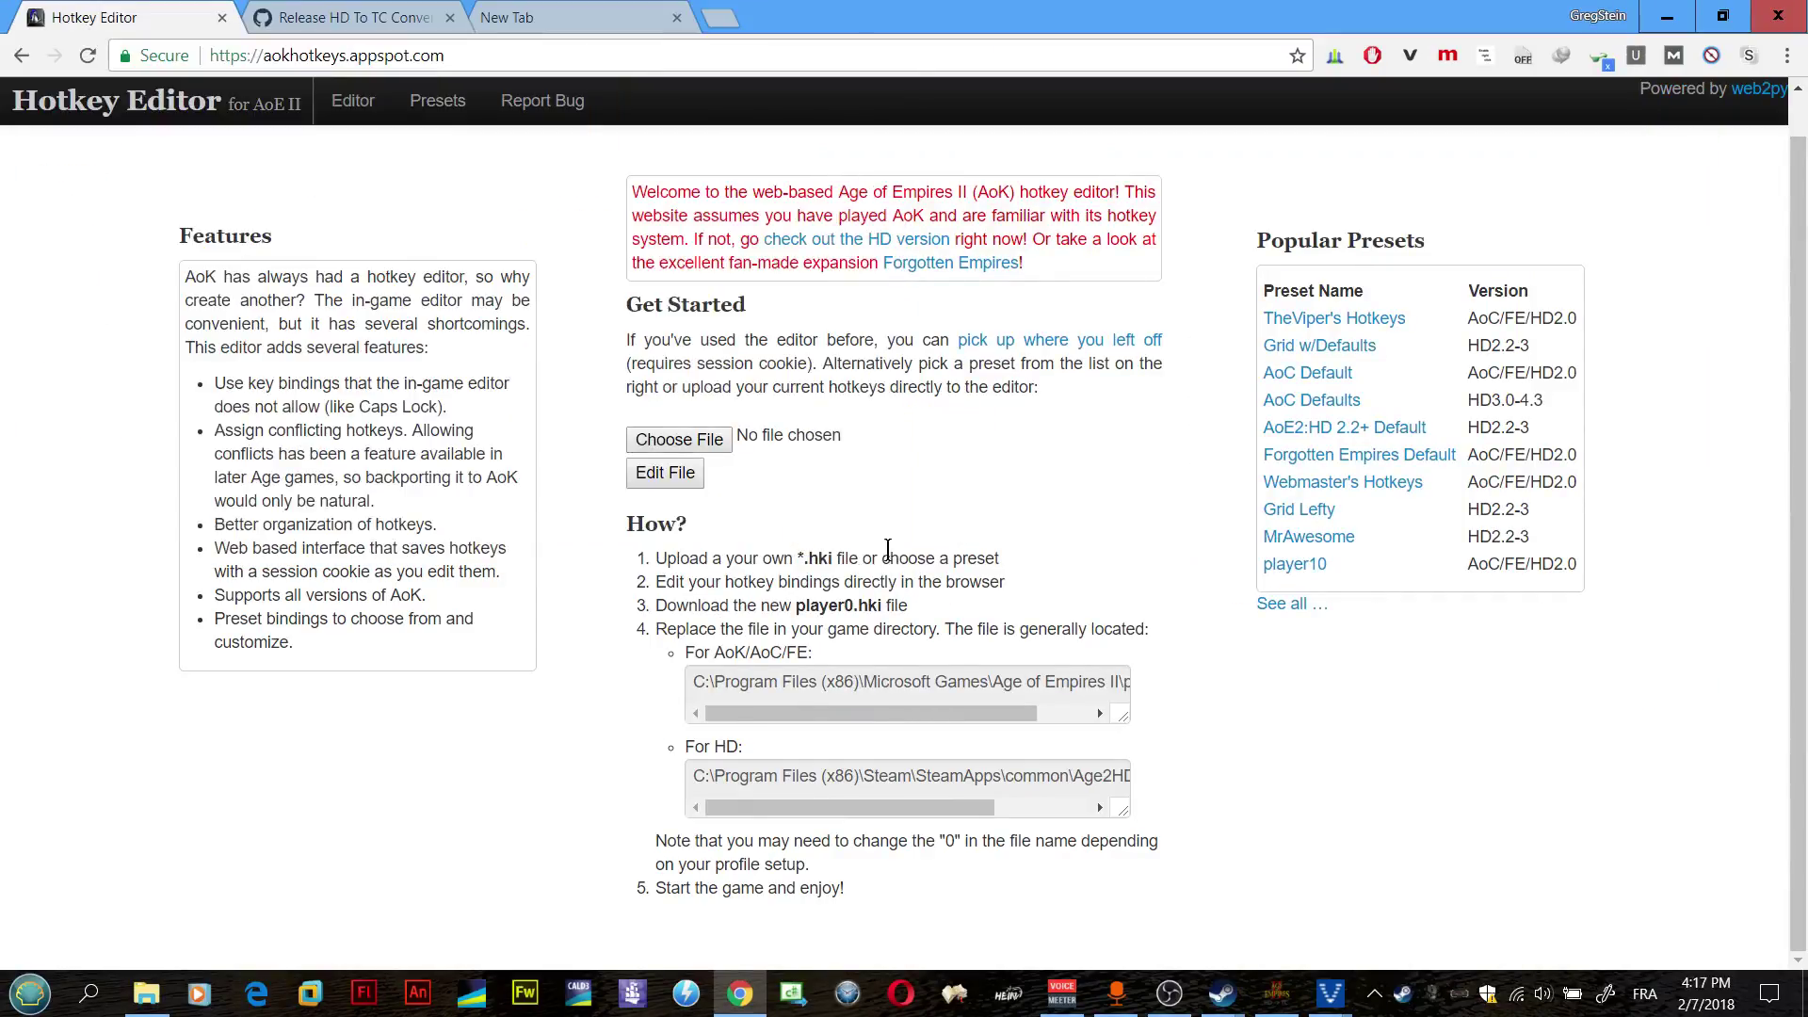
# Step: Upload player1.hki from the Age2HD profiles folder and open it for editing in the Hotkey Editor
pyautogui.click(680, 442)
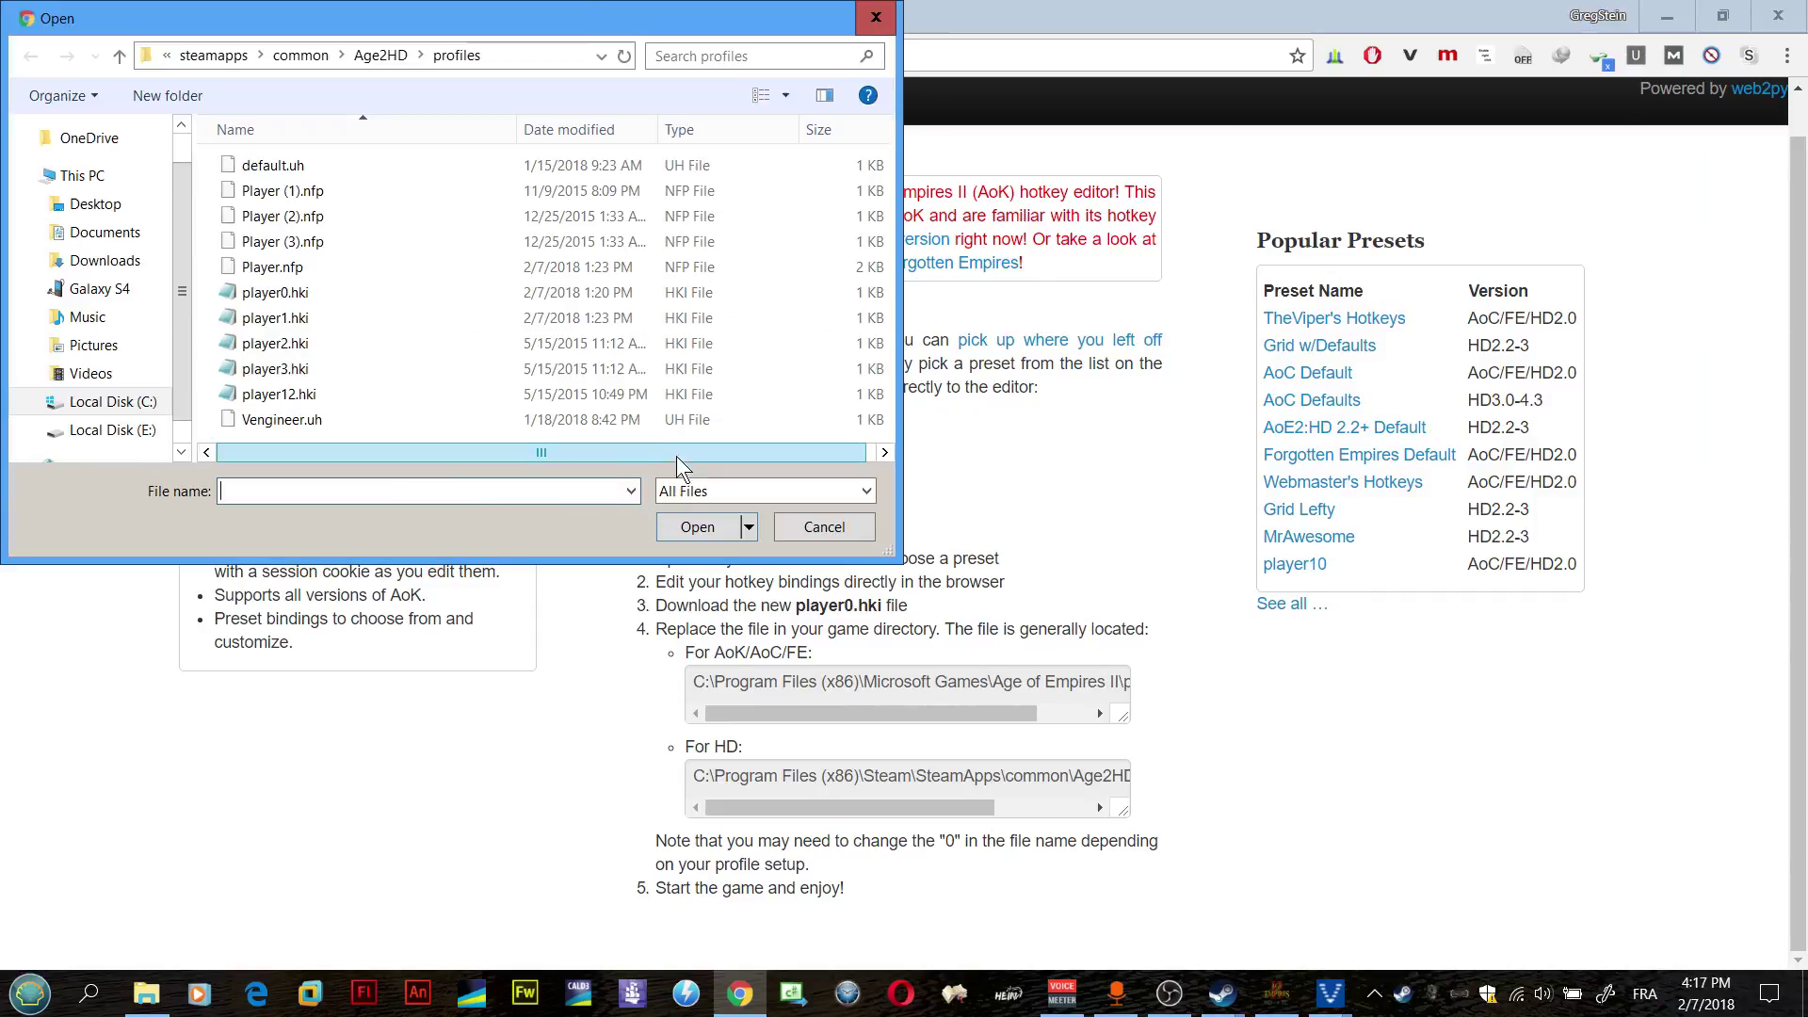
pyautogui.hotkey('ctrl', 'v')
pyautogui.click(687, 518)
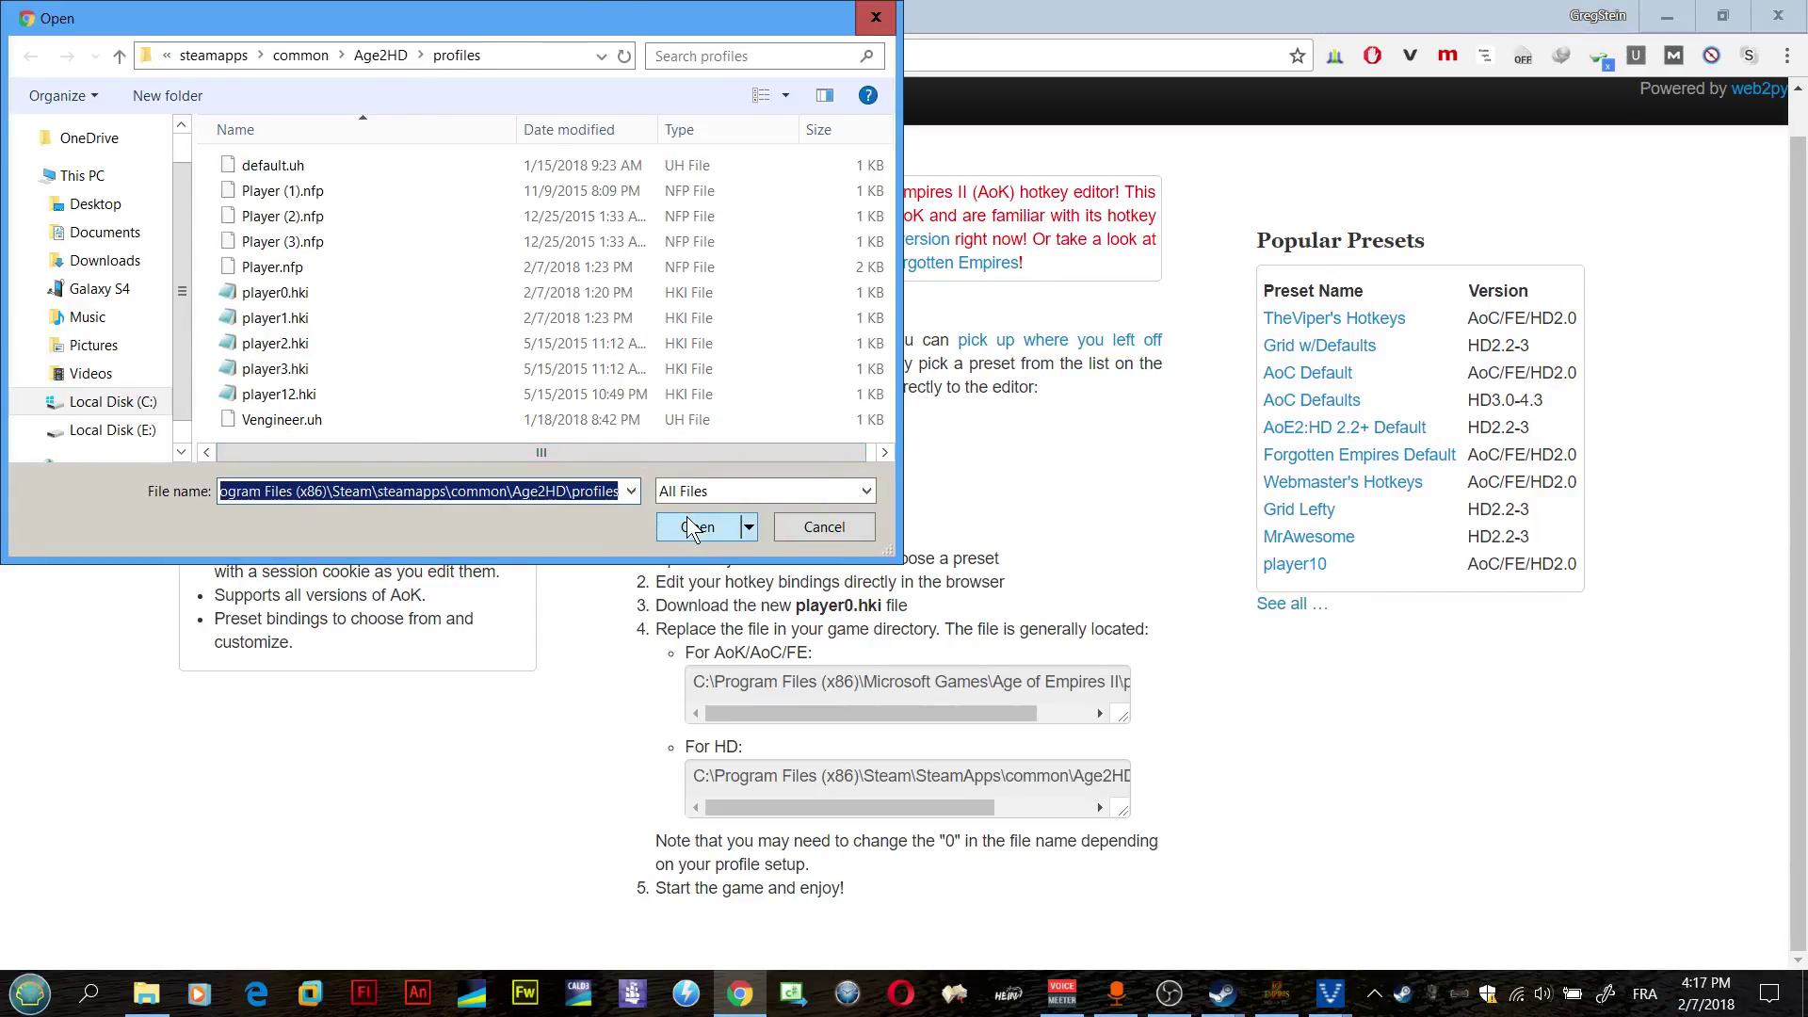
pyautogui.click(281, 320)
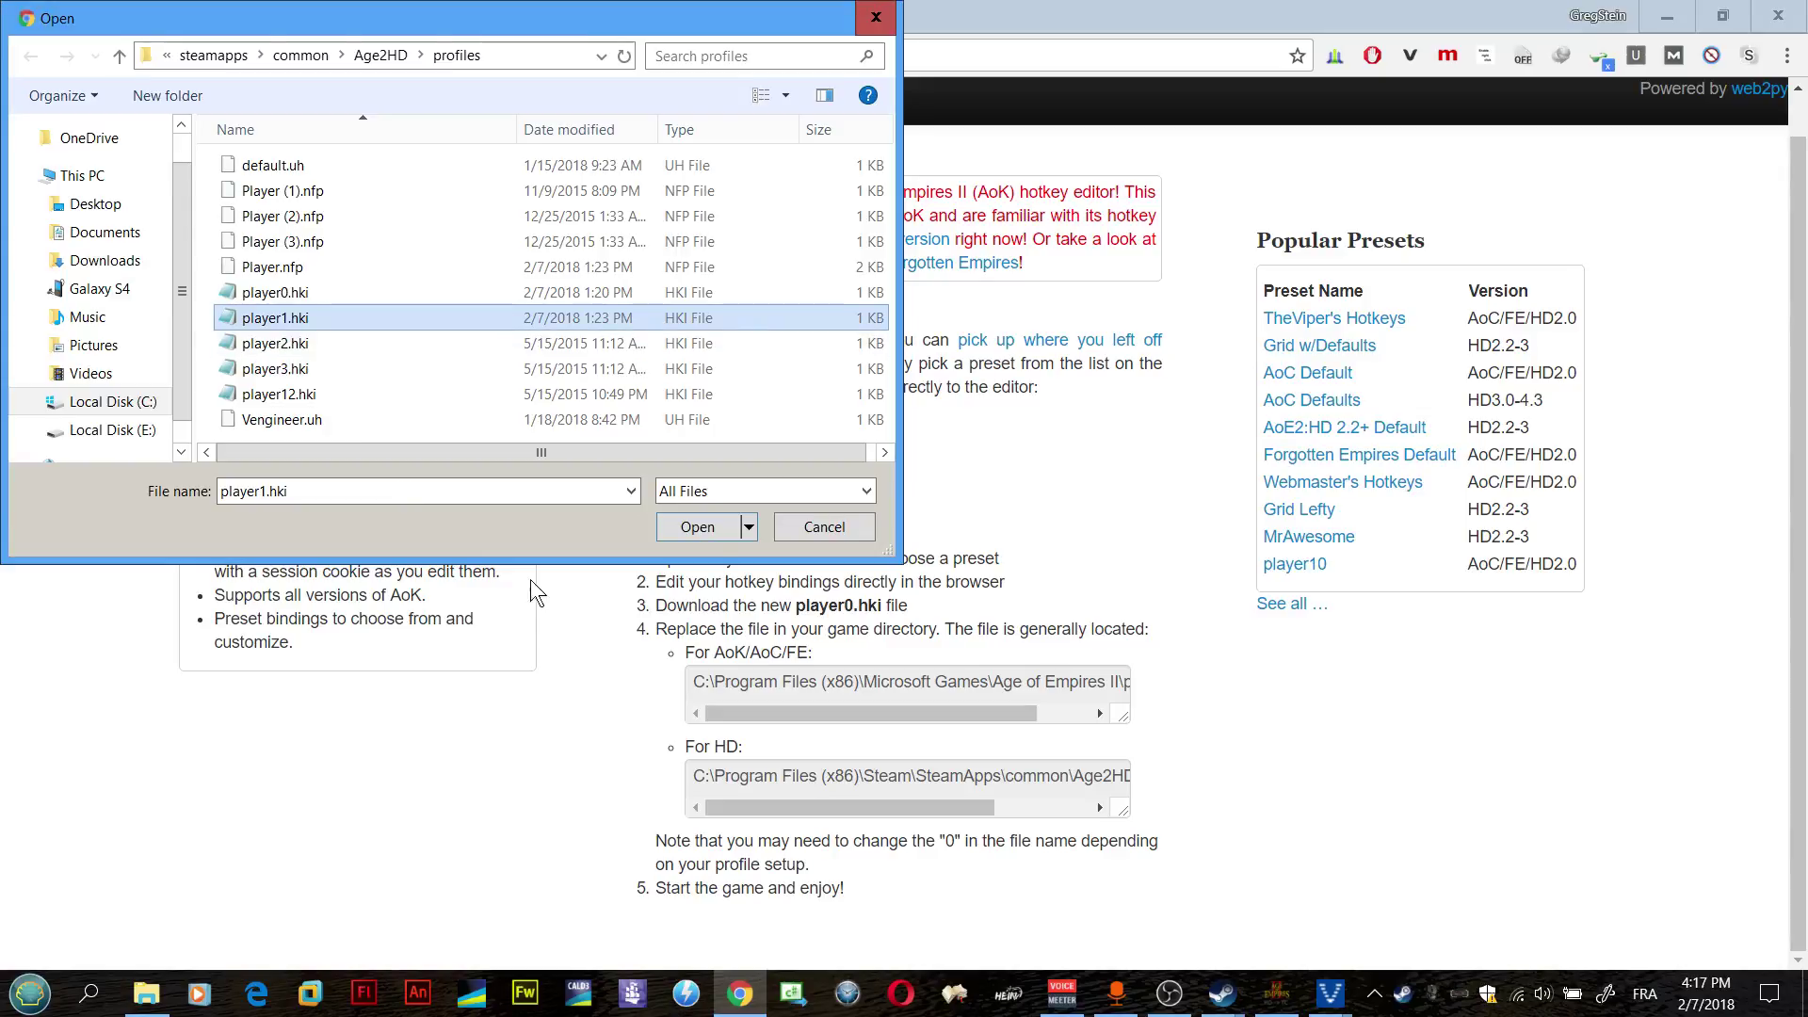
pyautogui.click(694, 530)
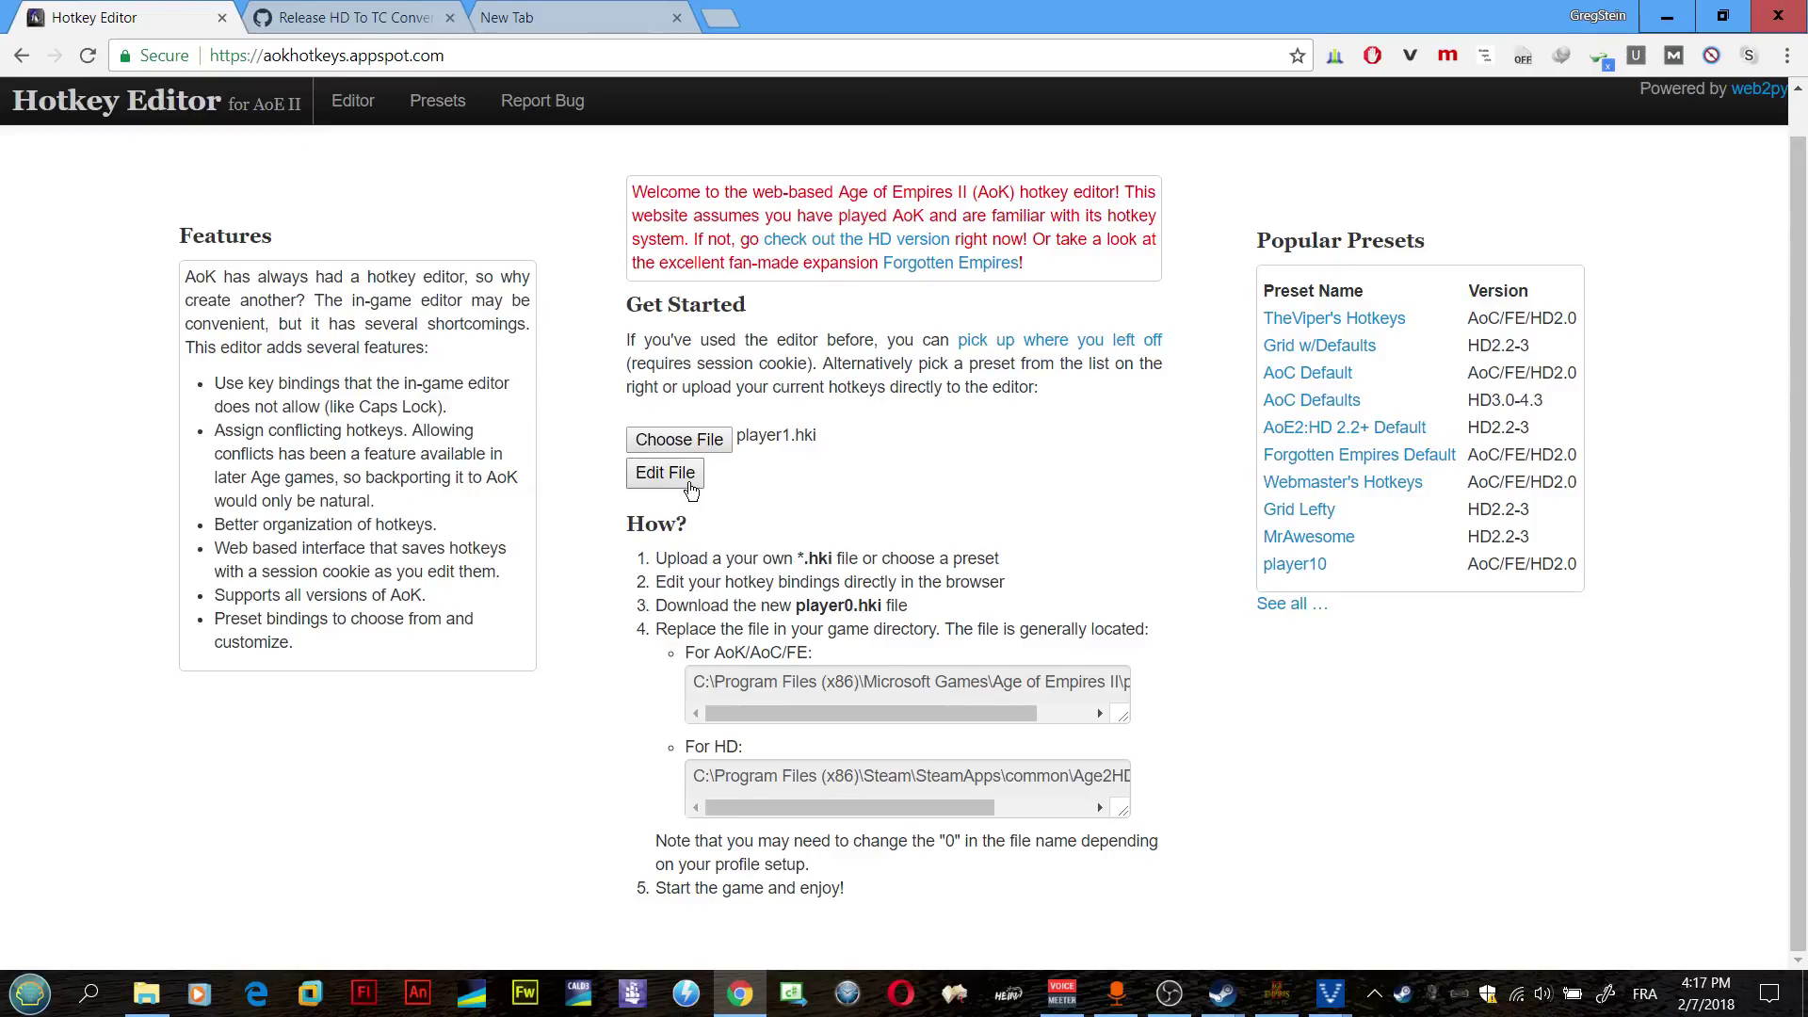
pyautogui.click(690, 485)
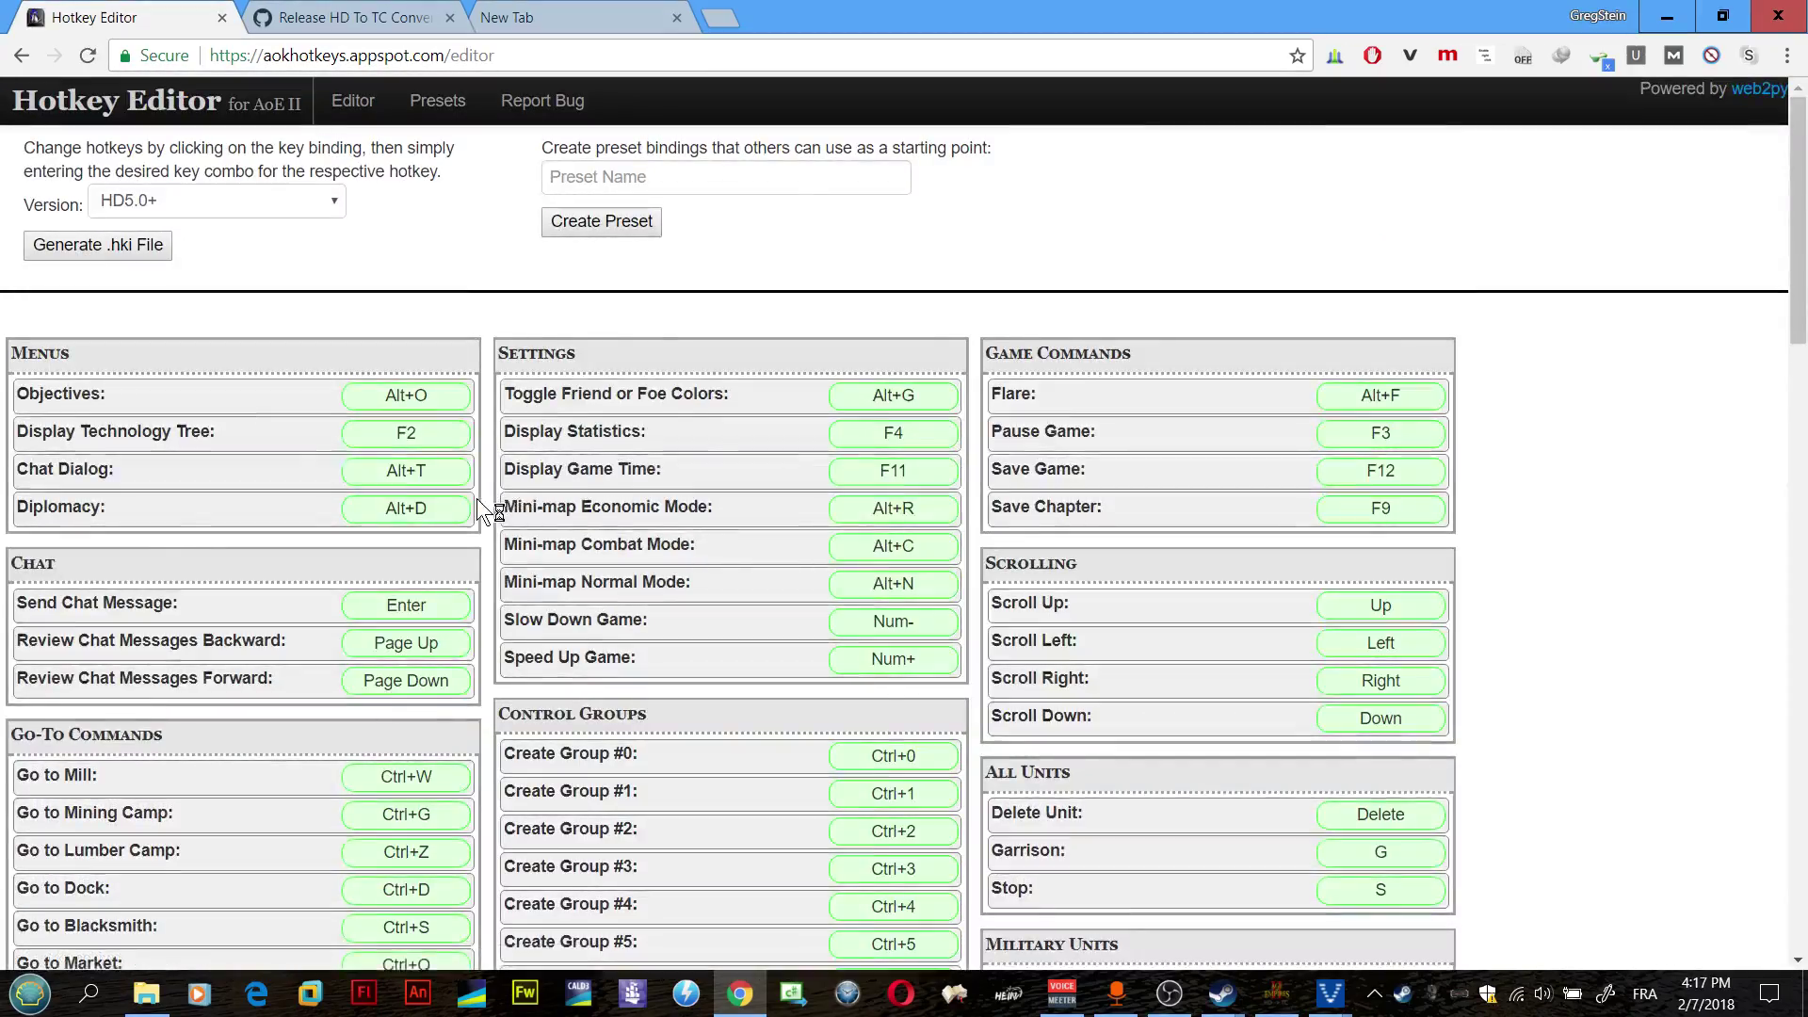
# Step: Search the loaded hotkeys for "gal" and clear the search text
pyautogui.scroll(-5, 475, 501)
pyautogui.scroll(2, 475, 500)
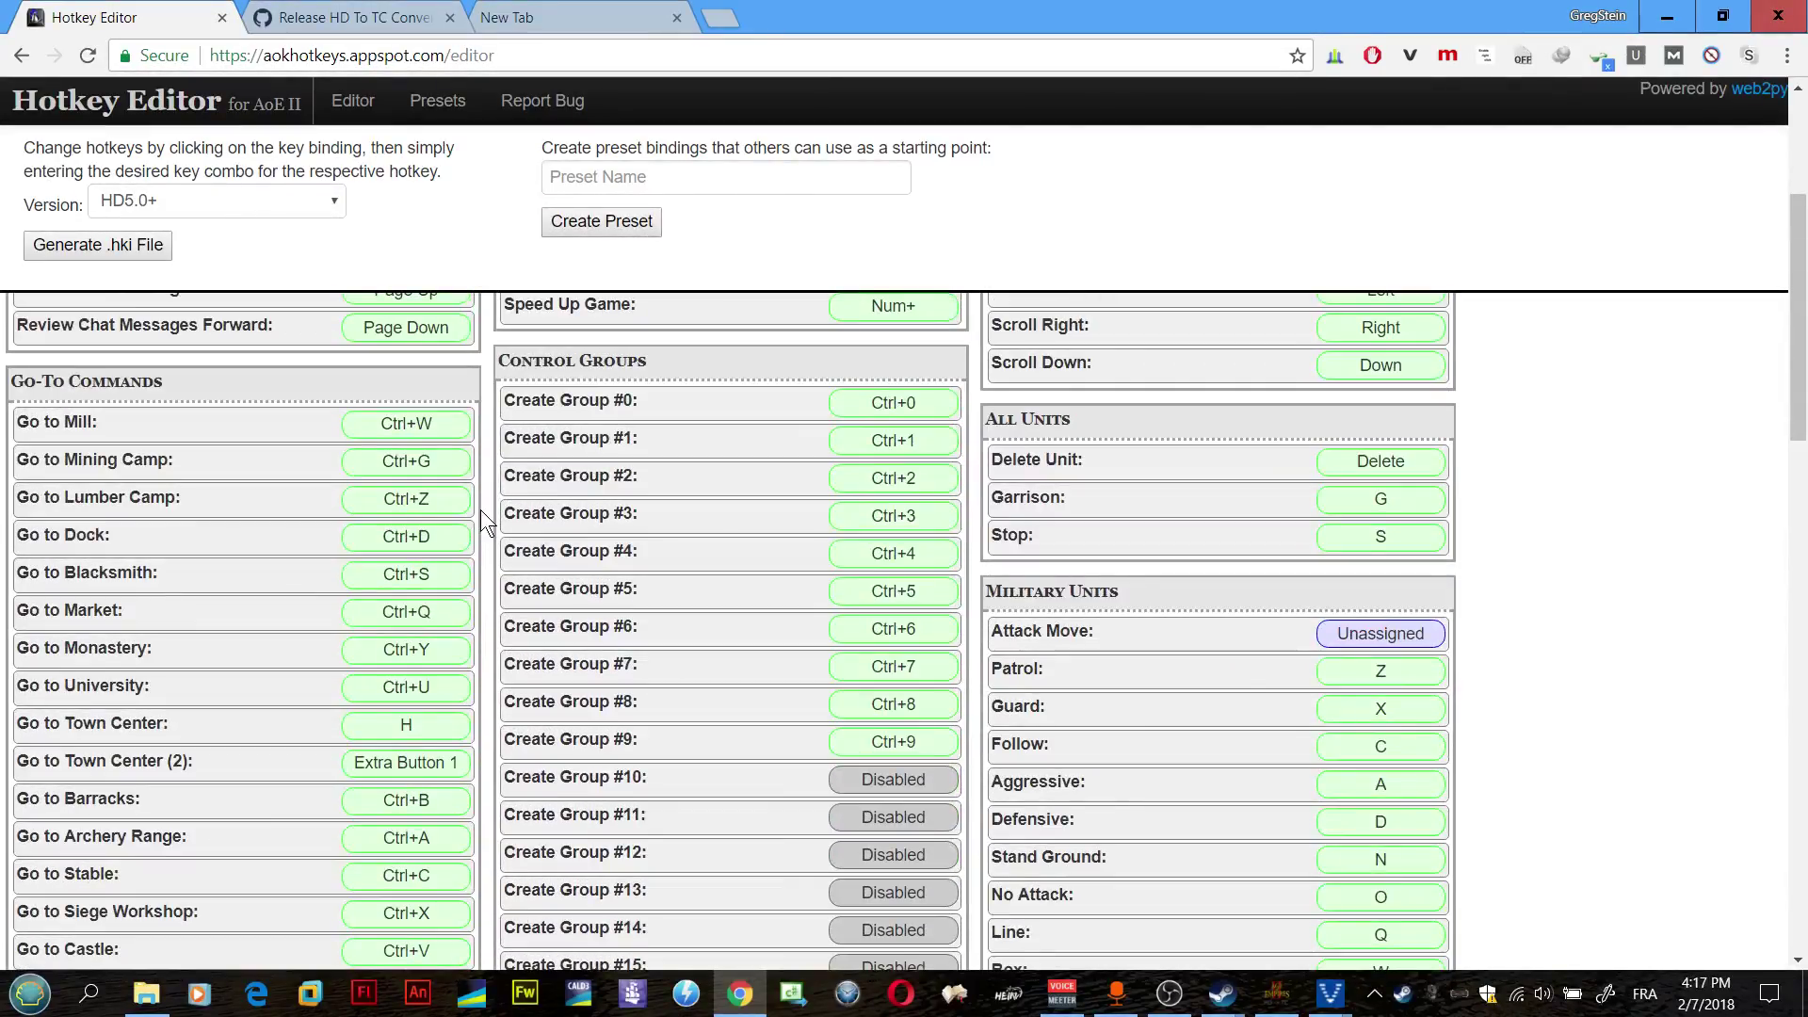
pyautogui.hotkey('ctrl', 'f')
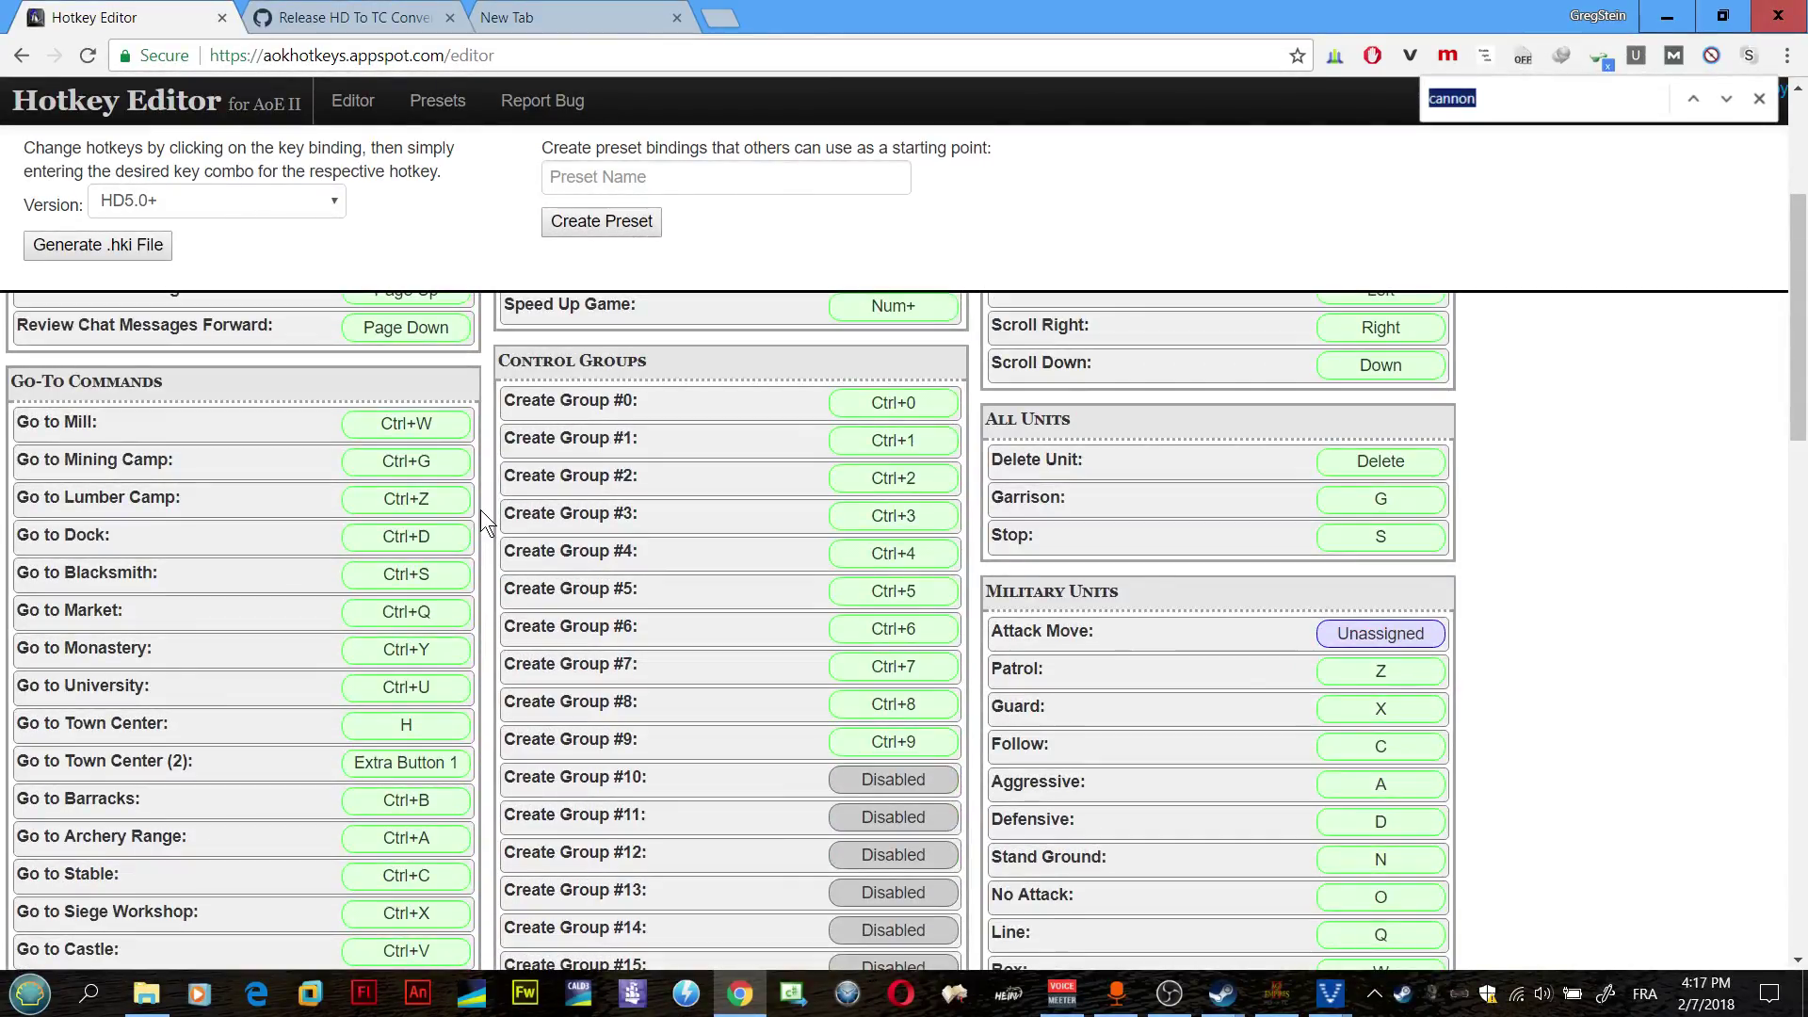
pyautogui.write('galio')
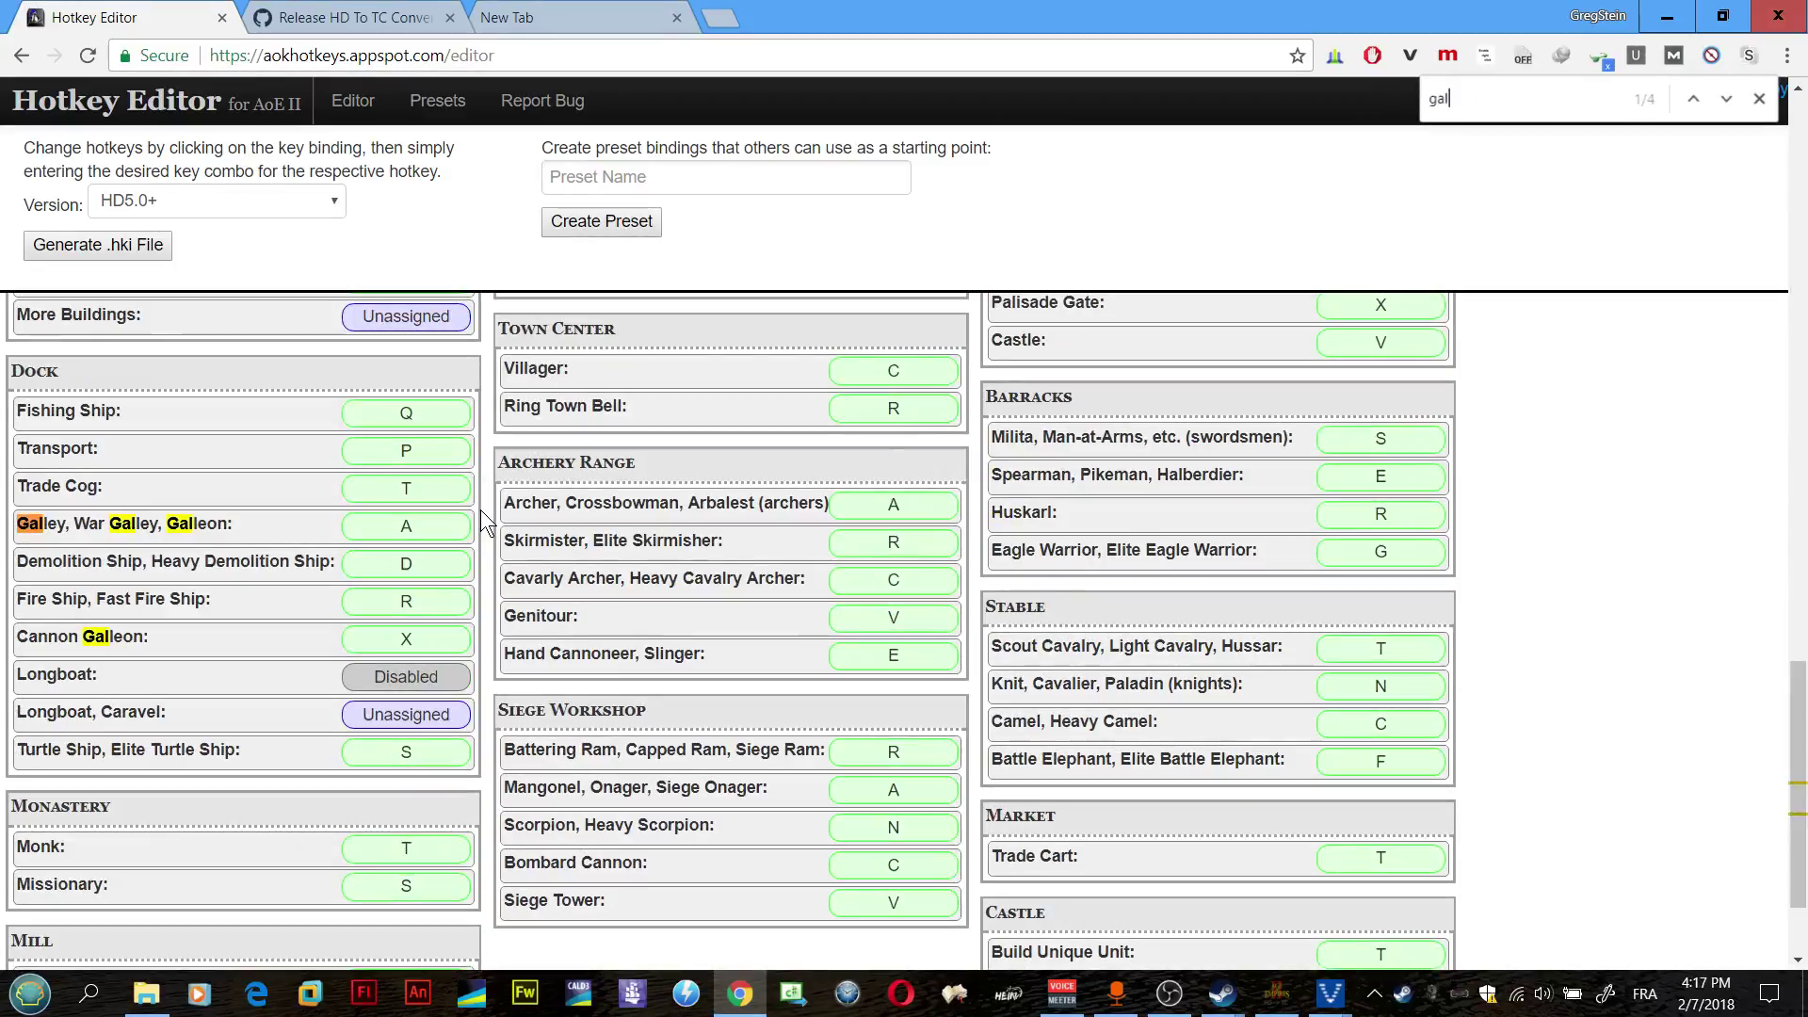
pyautogui.press('BackSpace')
pyautogui.press('BackSpace')
pyautogui.press('BackSpace')
pyautogui.press('BackSpace')
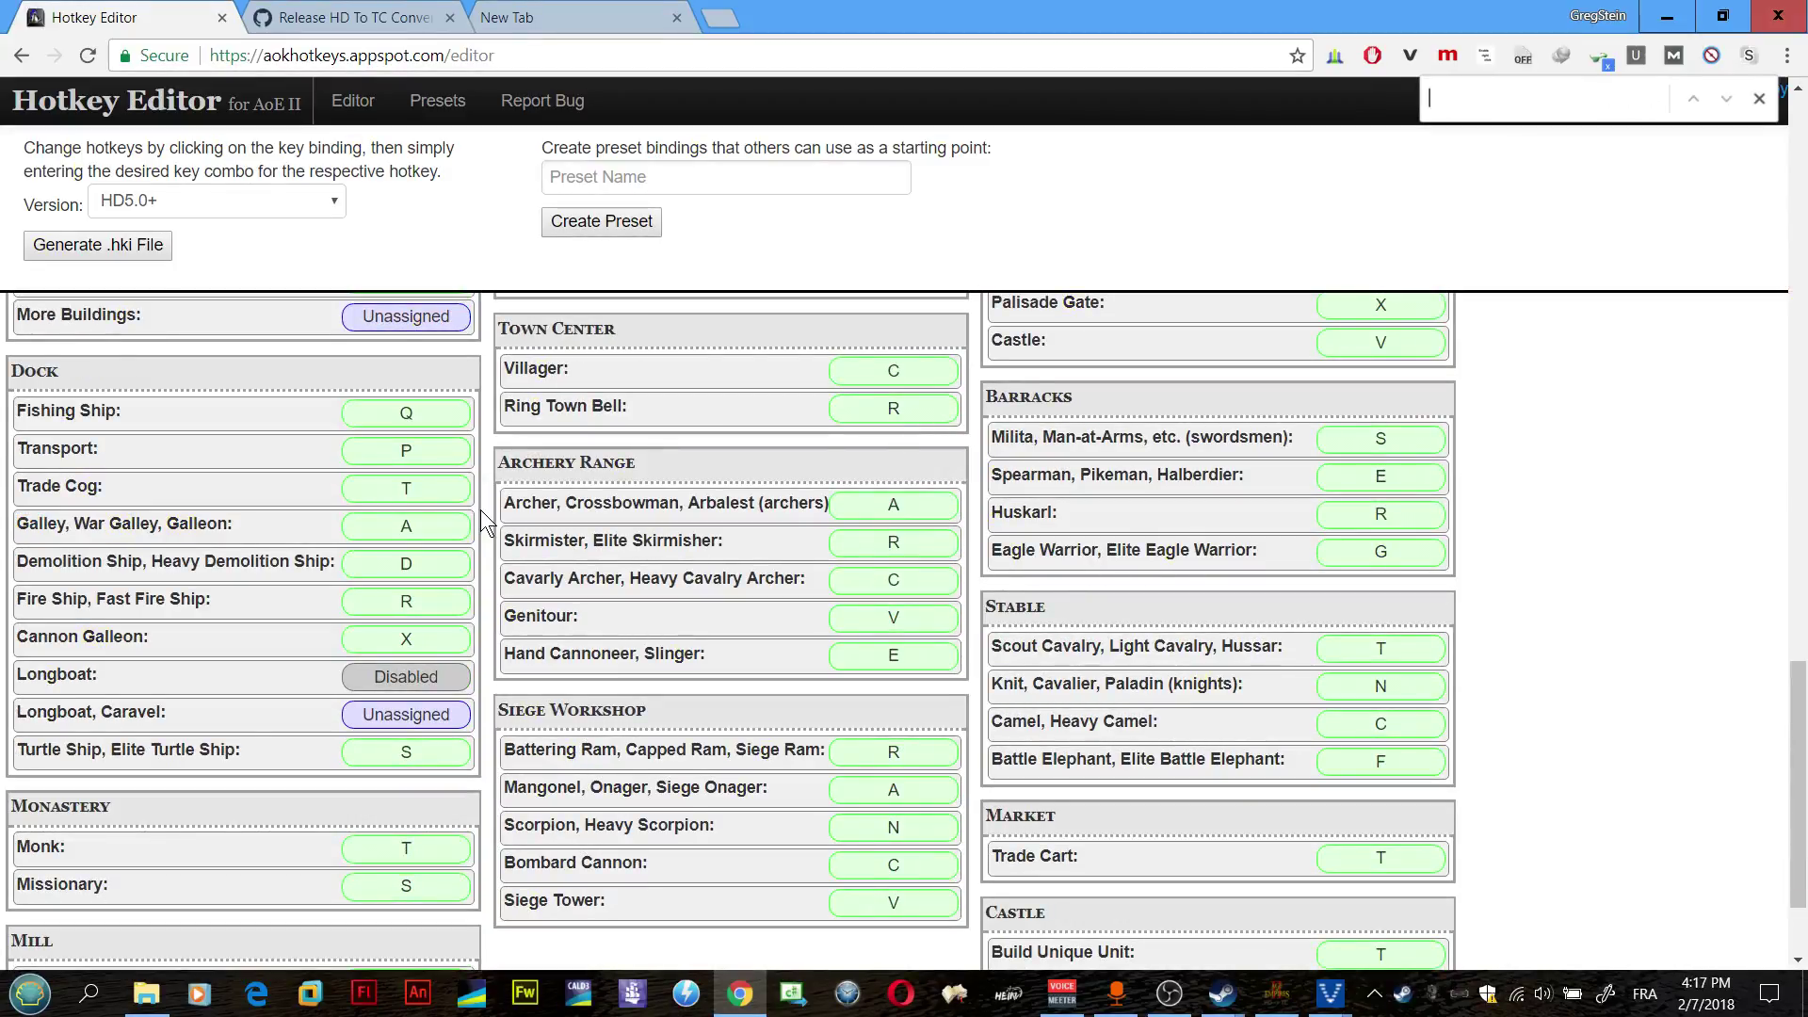
# Step: Search the page for "dock", step through to the Dock section and highlight its Cannon Galleon hotkey
pyautogui.write('dock')
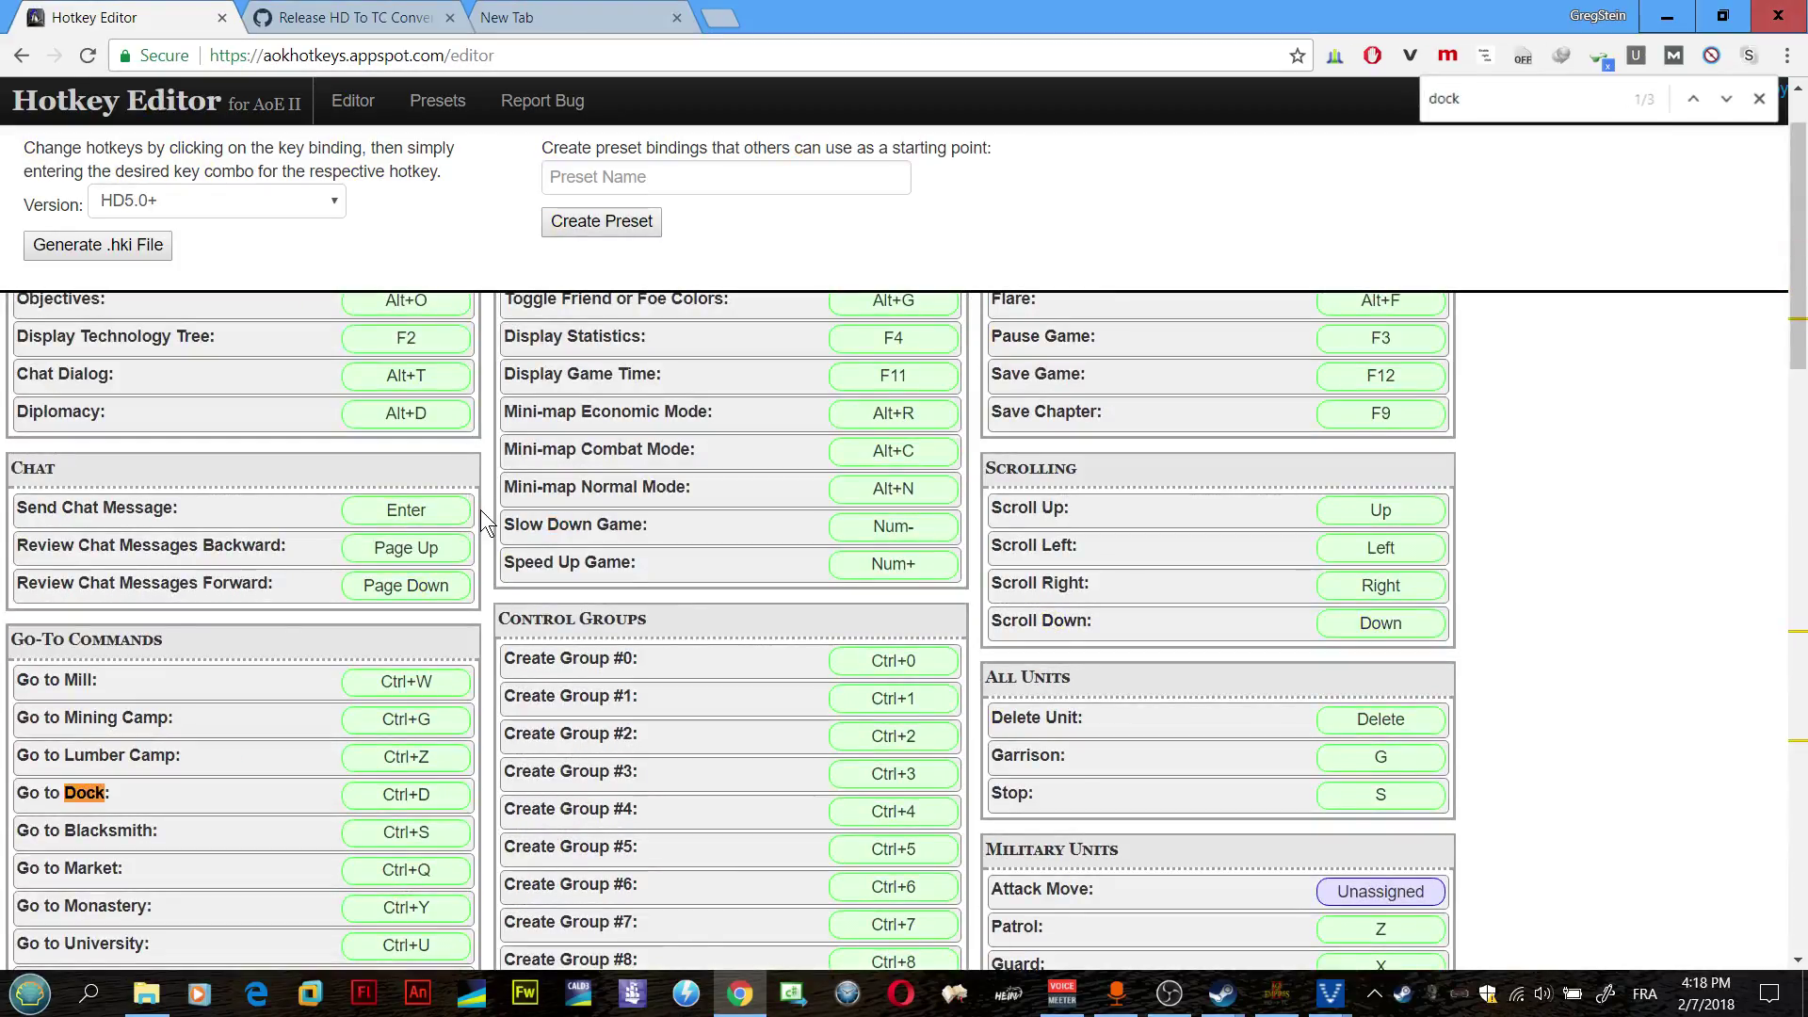
pyautogui.write('s')
pyautogui.press('BackSpace')
pyautogui.press('Return')
pyautogui.scroll(-1, 259, 639)
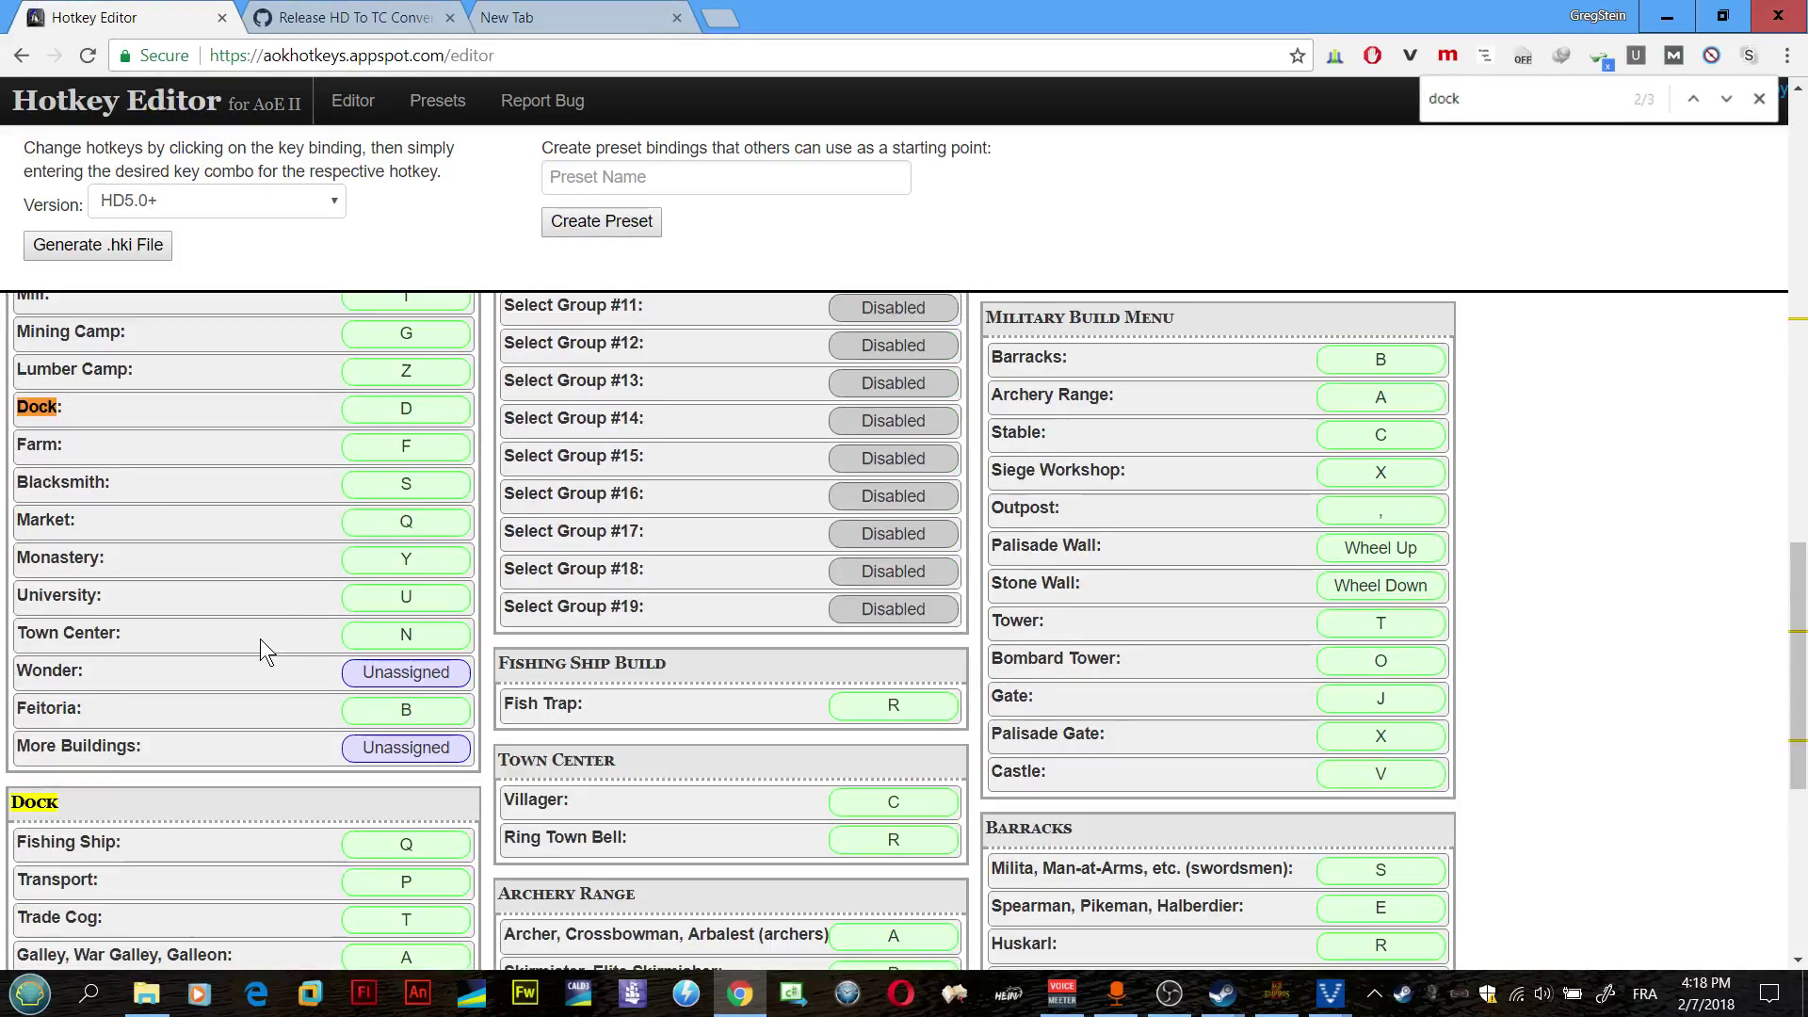
pyautogui.press('Return')
pyautogui.press('Return')
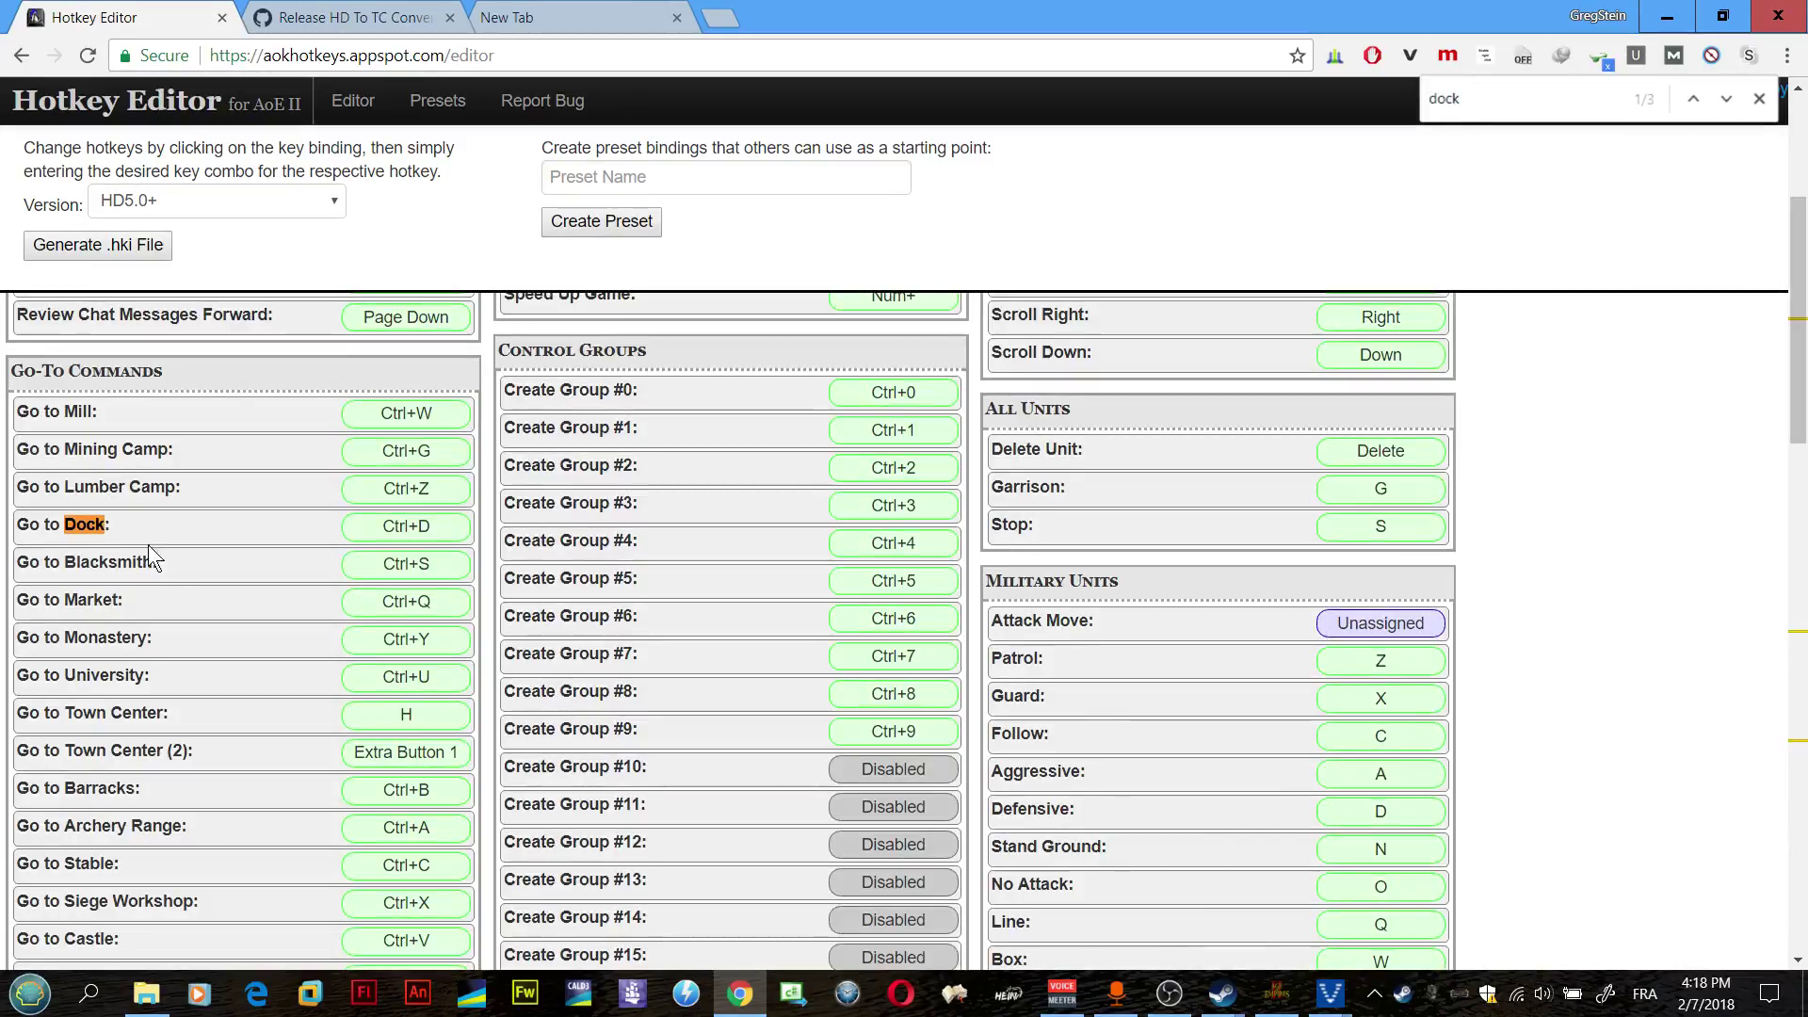
pyautogui.press('Return')
pyautogui.press('Return')
pyautogui.press('Return')
pyautogui.press('Return')
pyautogui.scroll(-3, 179, 580)
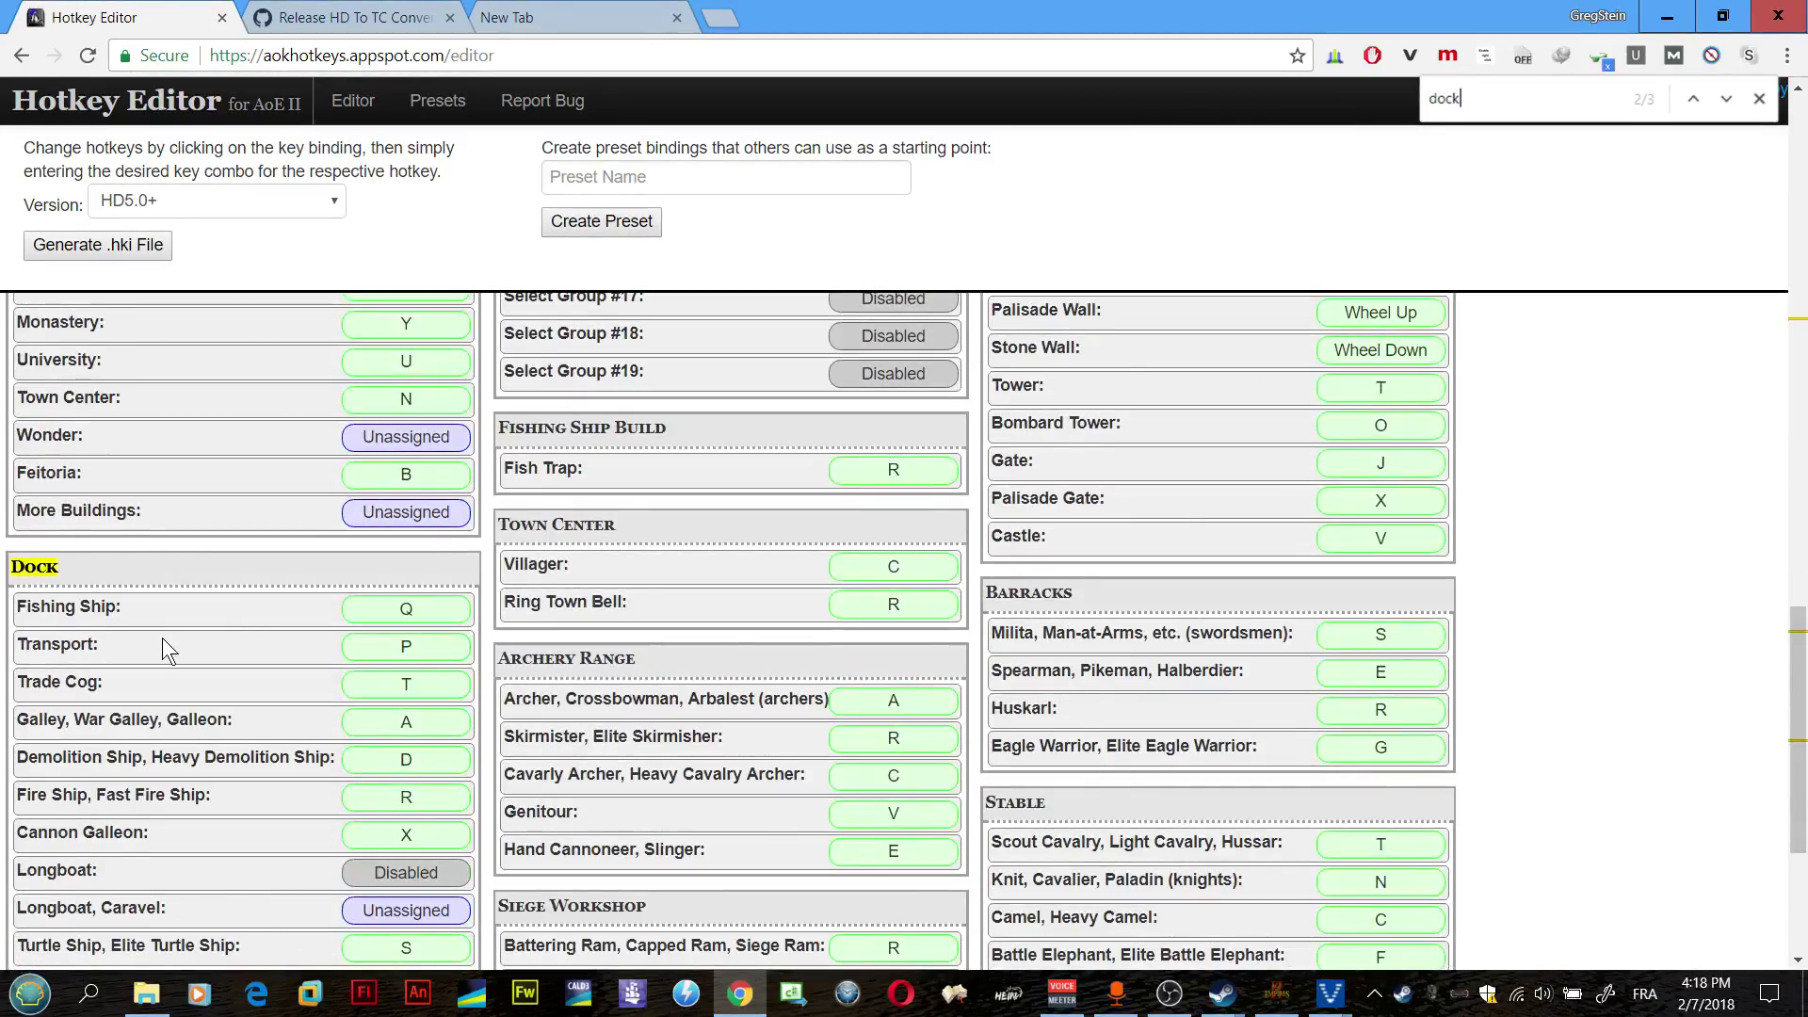
pyautogui.scroll(-2, 162, 636)
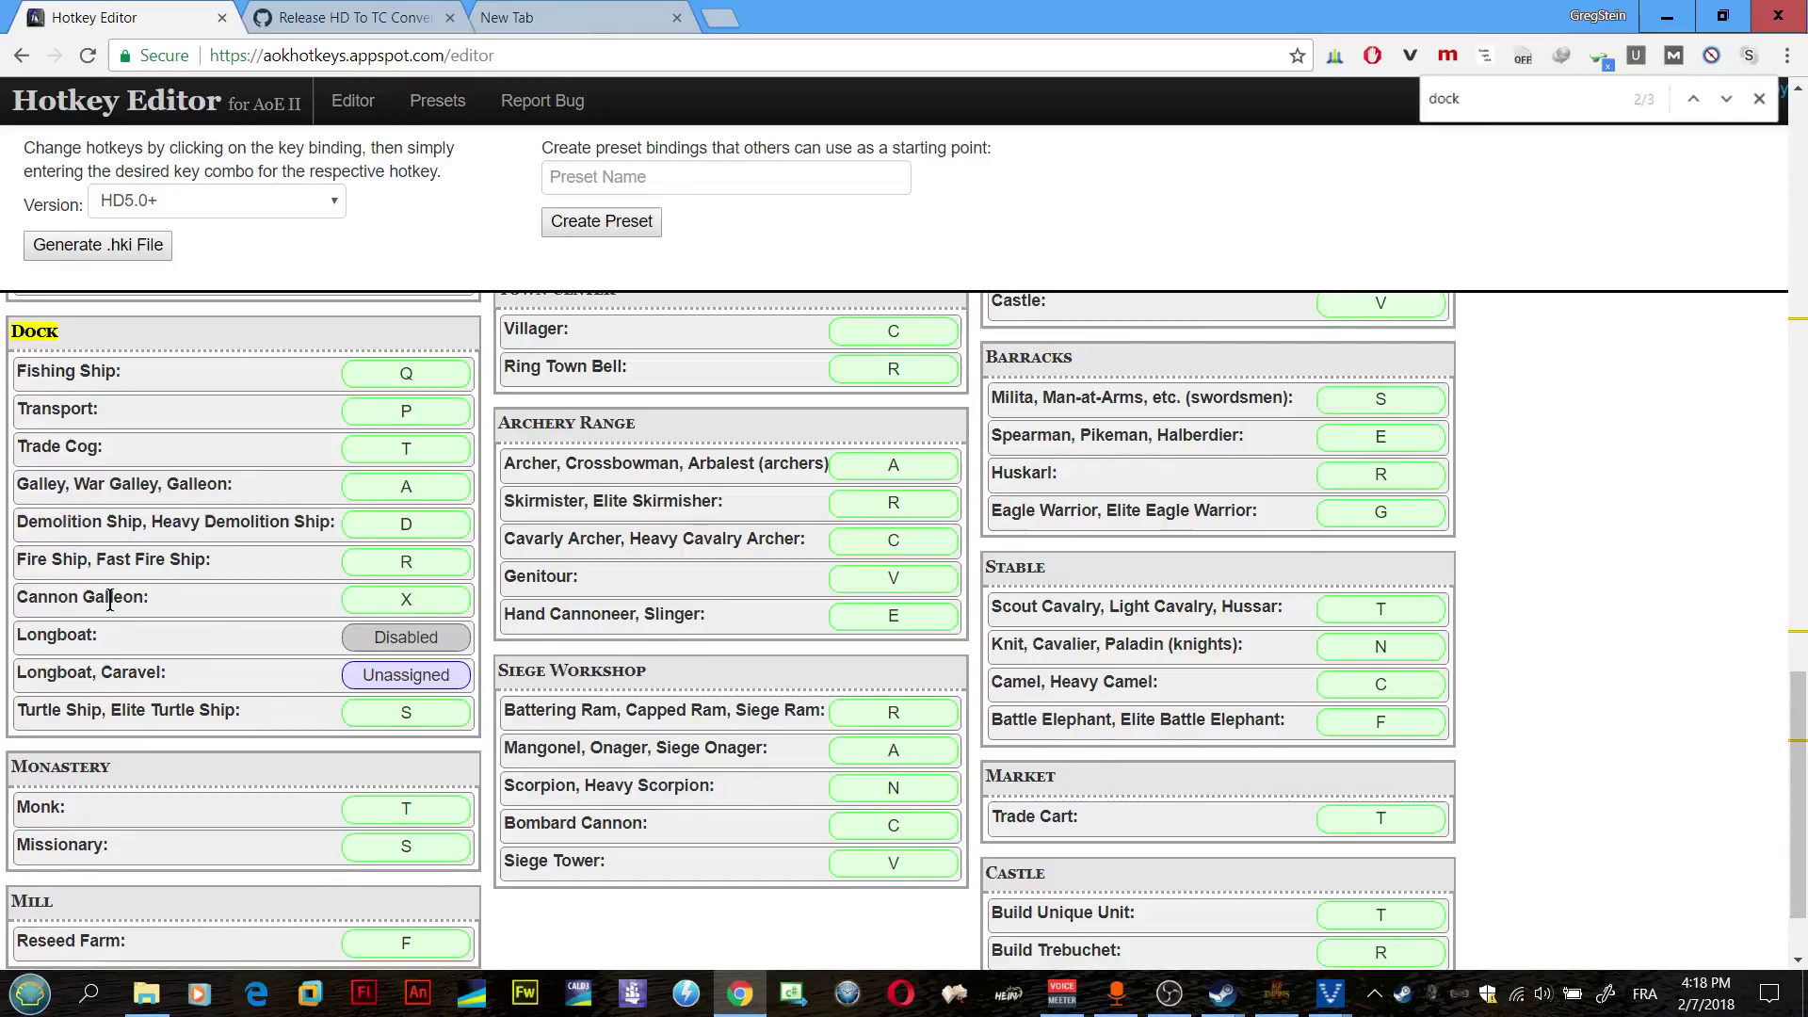
pyautogui.moveTo(200, 591); pyautogui.dragTo(69, 591)
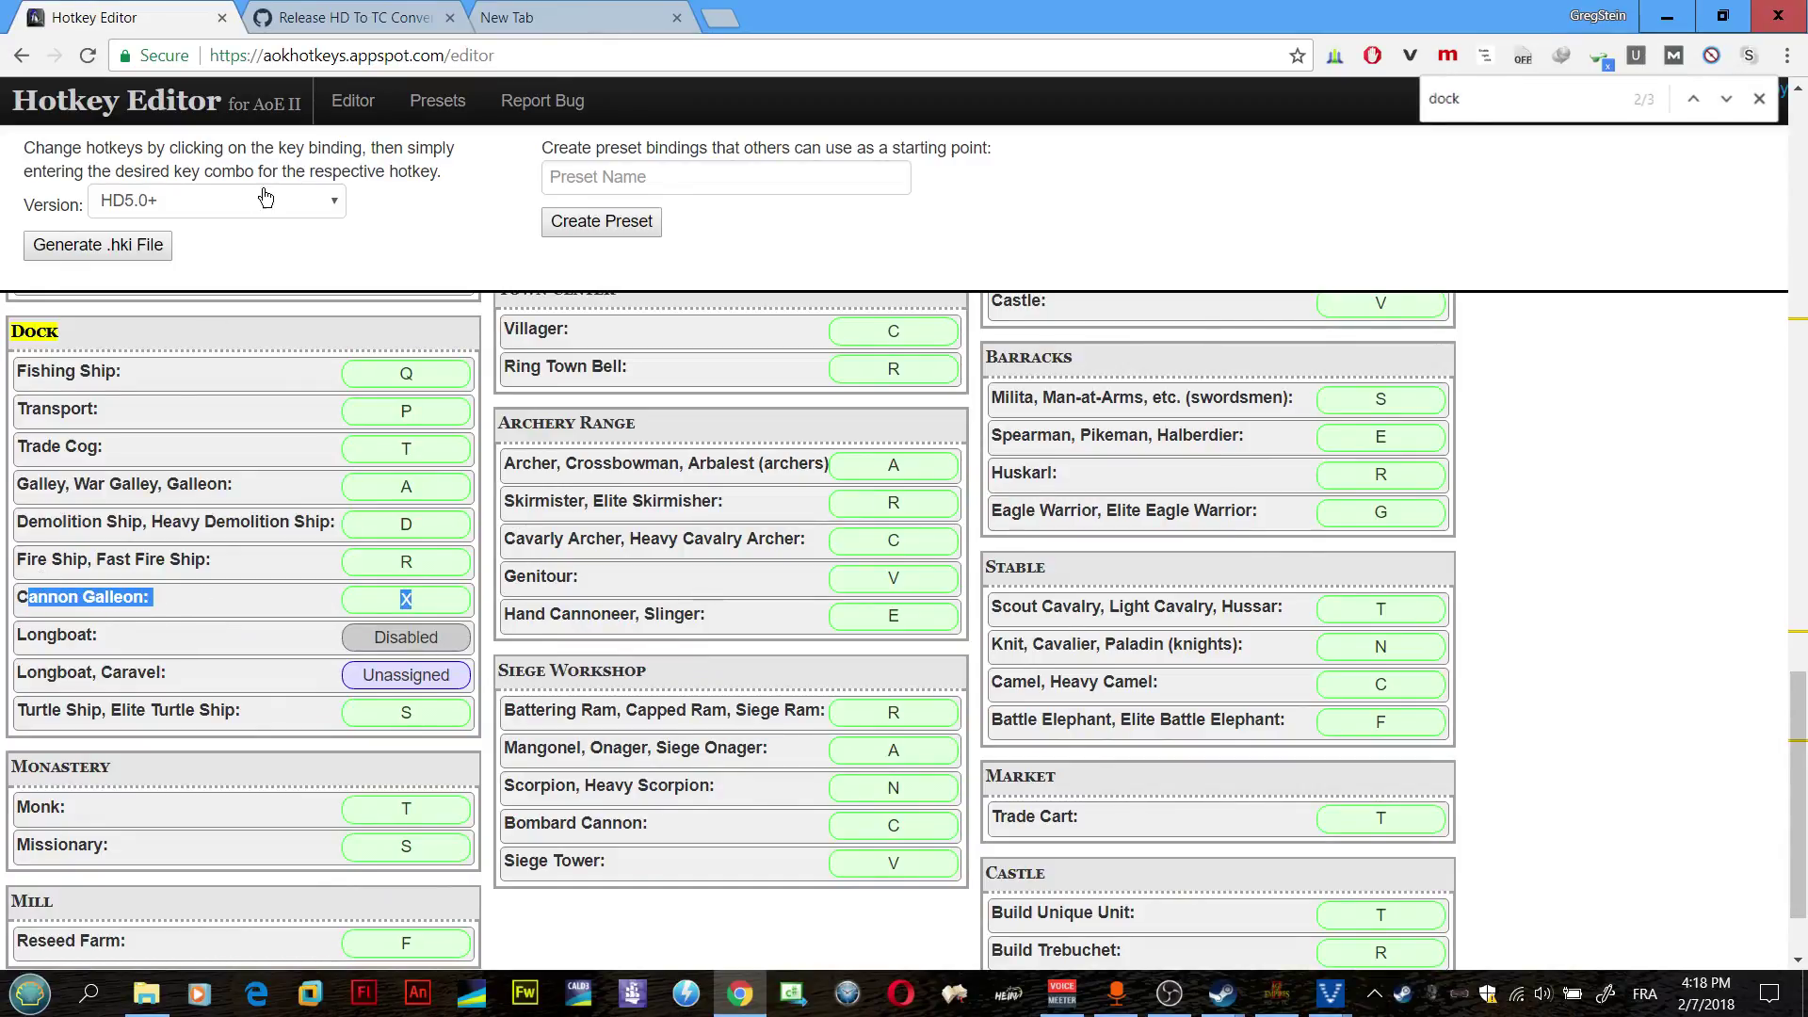
# Step: Set the hotkey version to AoC/FE/HD2.0 and generate the .hki file
pyautogui.click(192, 213)
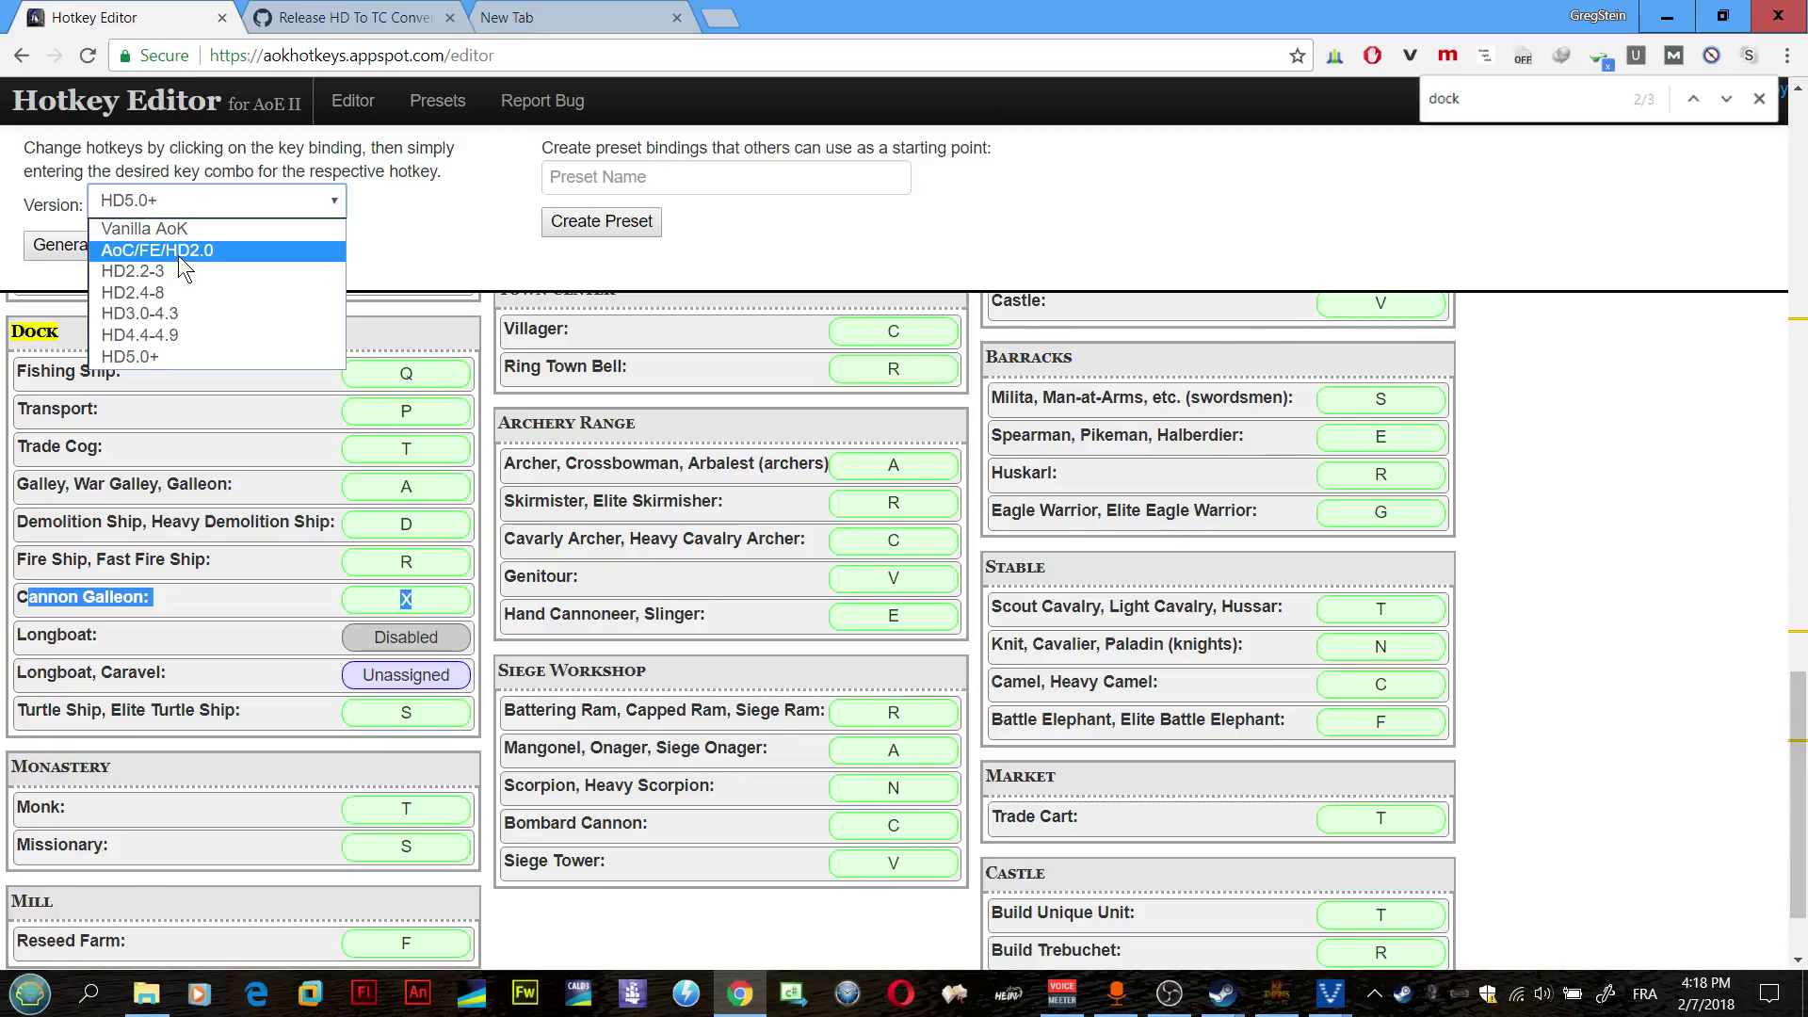
pyautogui.click(178, 257)
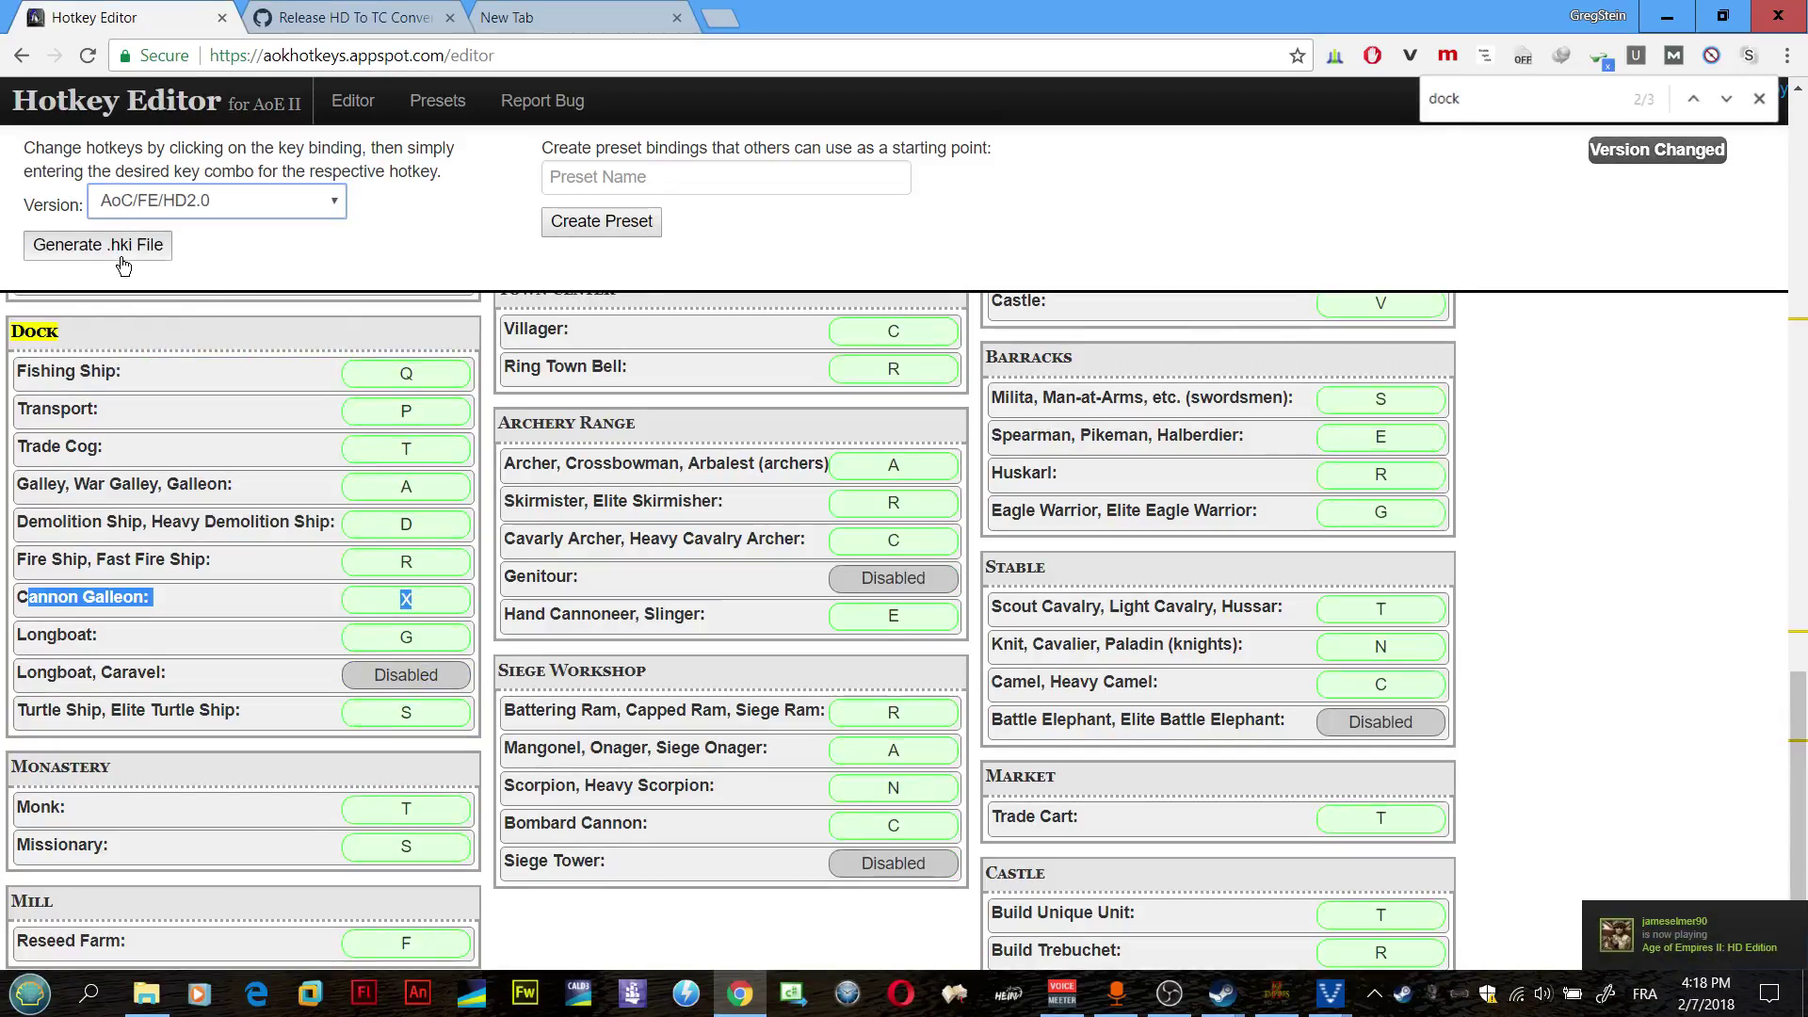
pyautogui.click(123, 257)
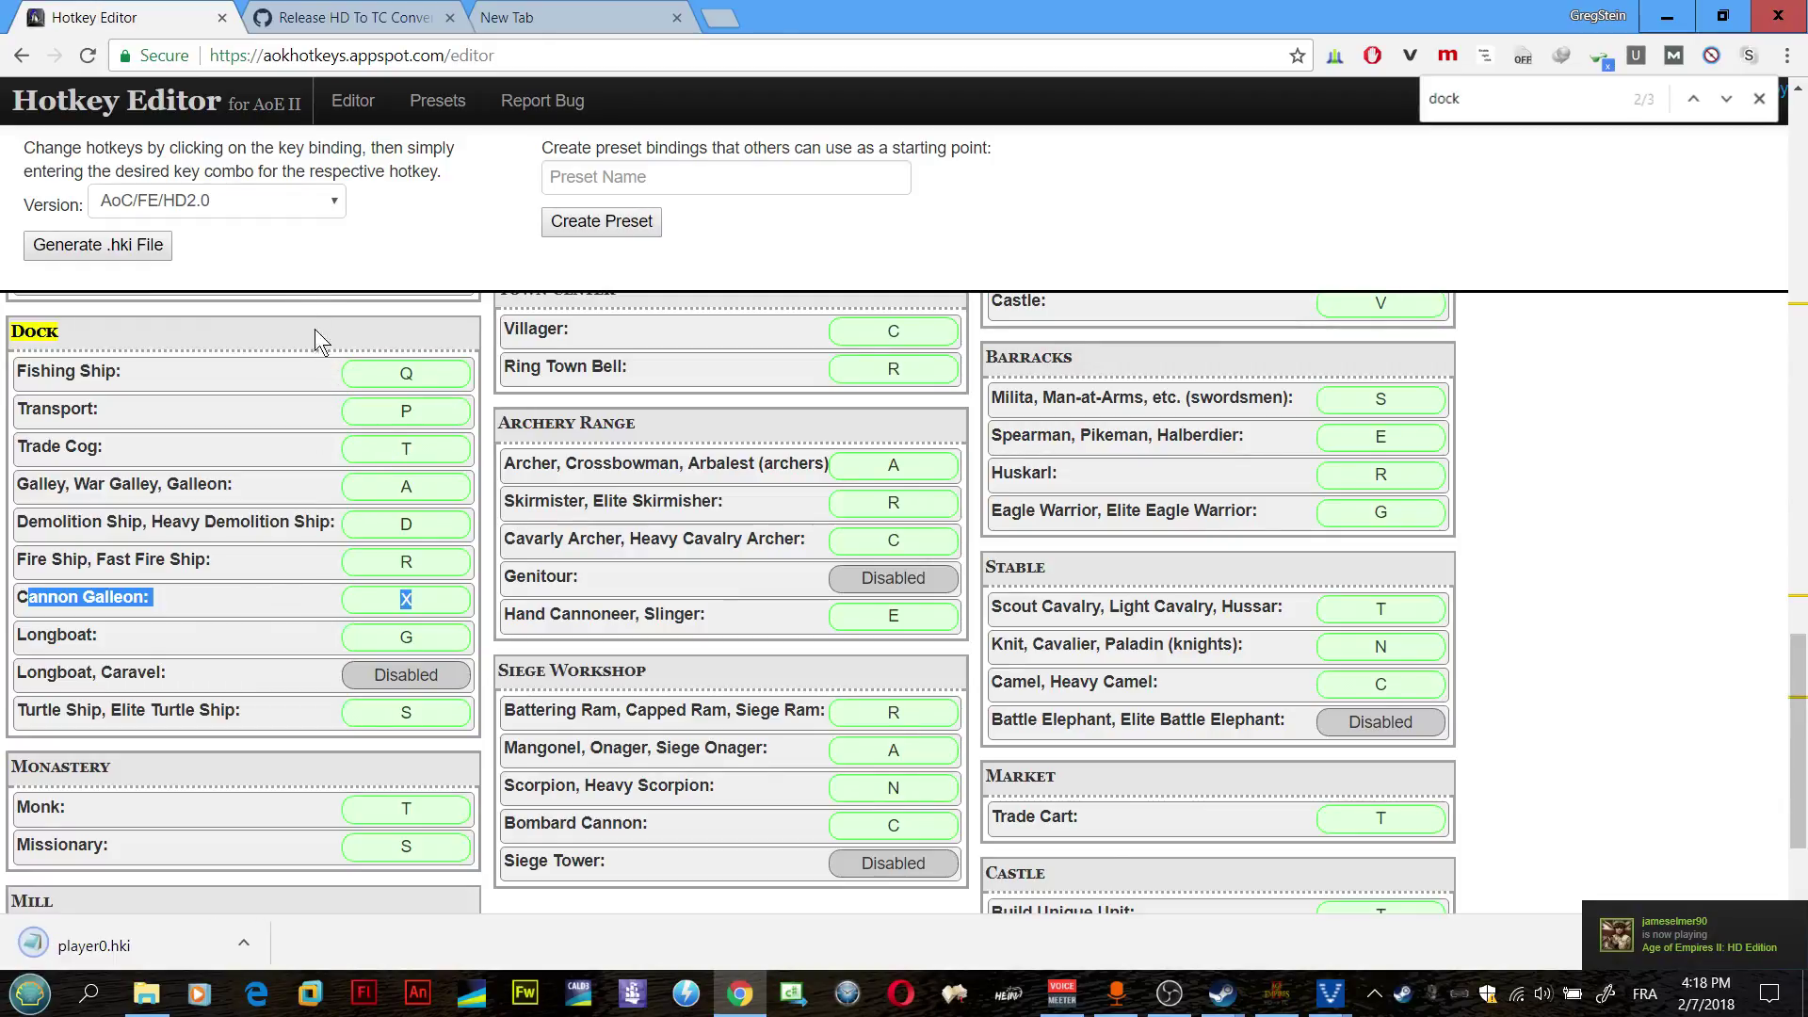
# Step: Show the downloaded player0.hki in its folder and minimize Chrome to reveal the desktop
pyautogui.hotkey('ctrl', 'j')
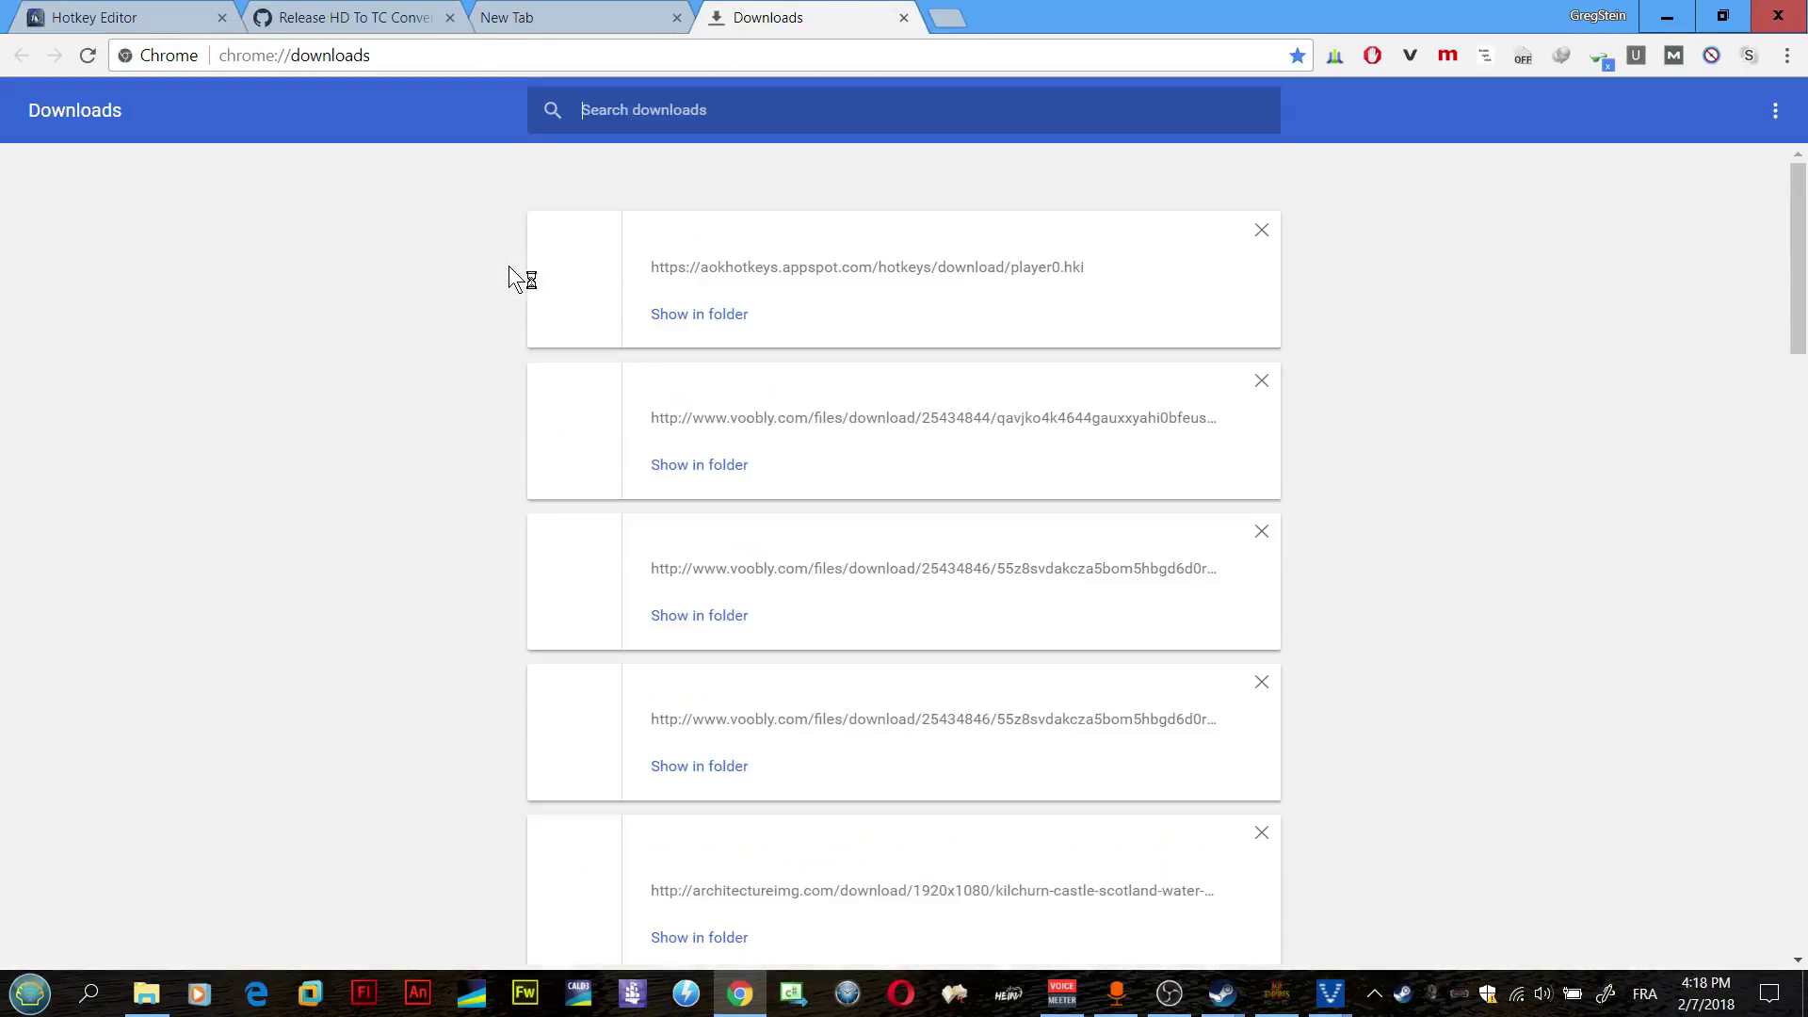
pyautogui.click(720, 311)
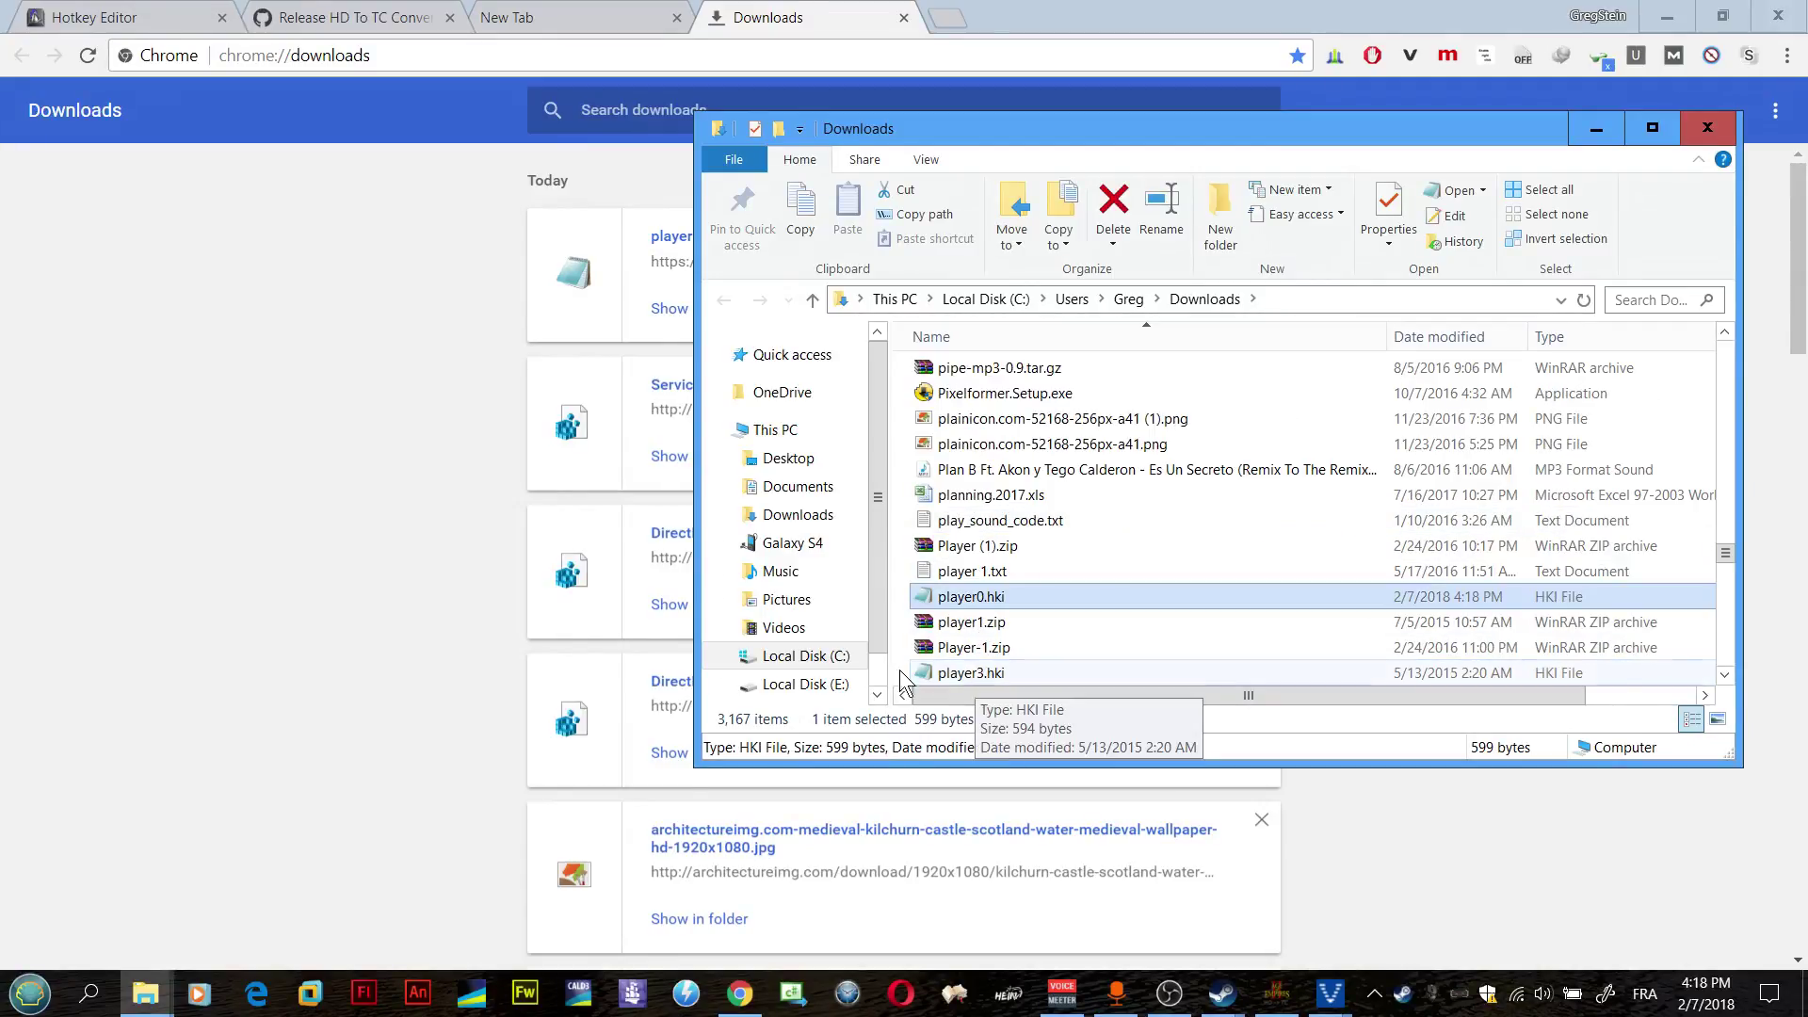
pyautogui.moveTo(145, 993)
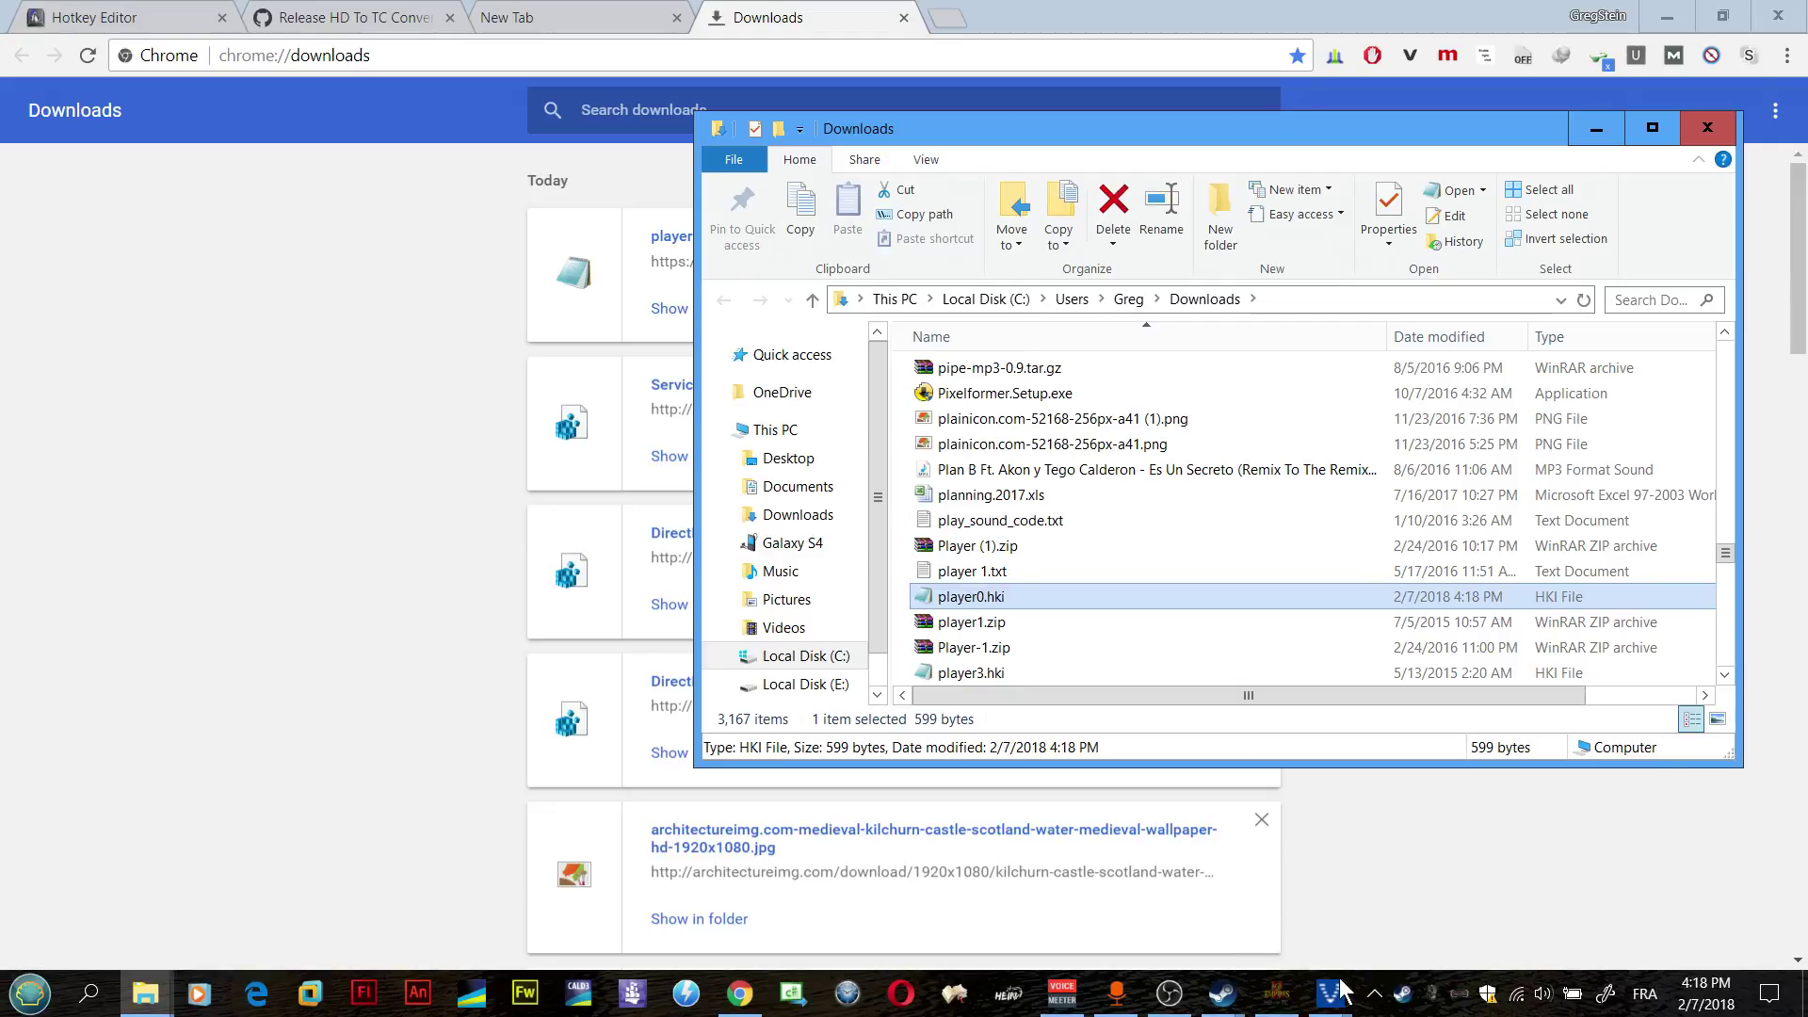
pyautogui.moveTo(1349, 997)
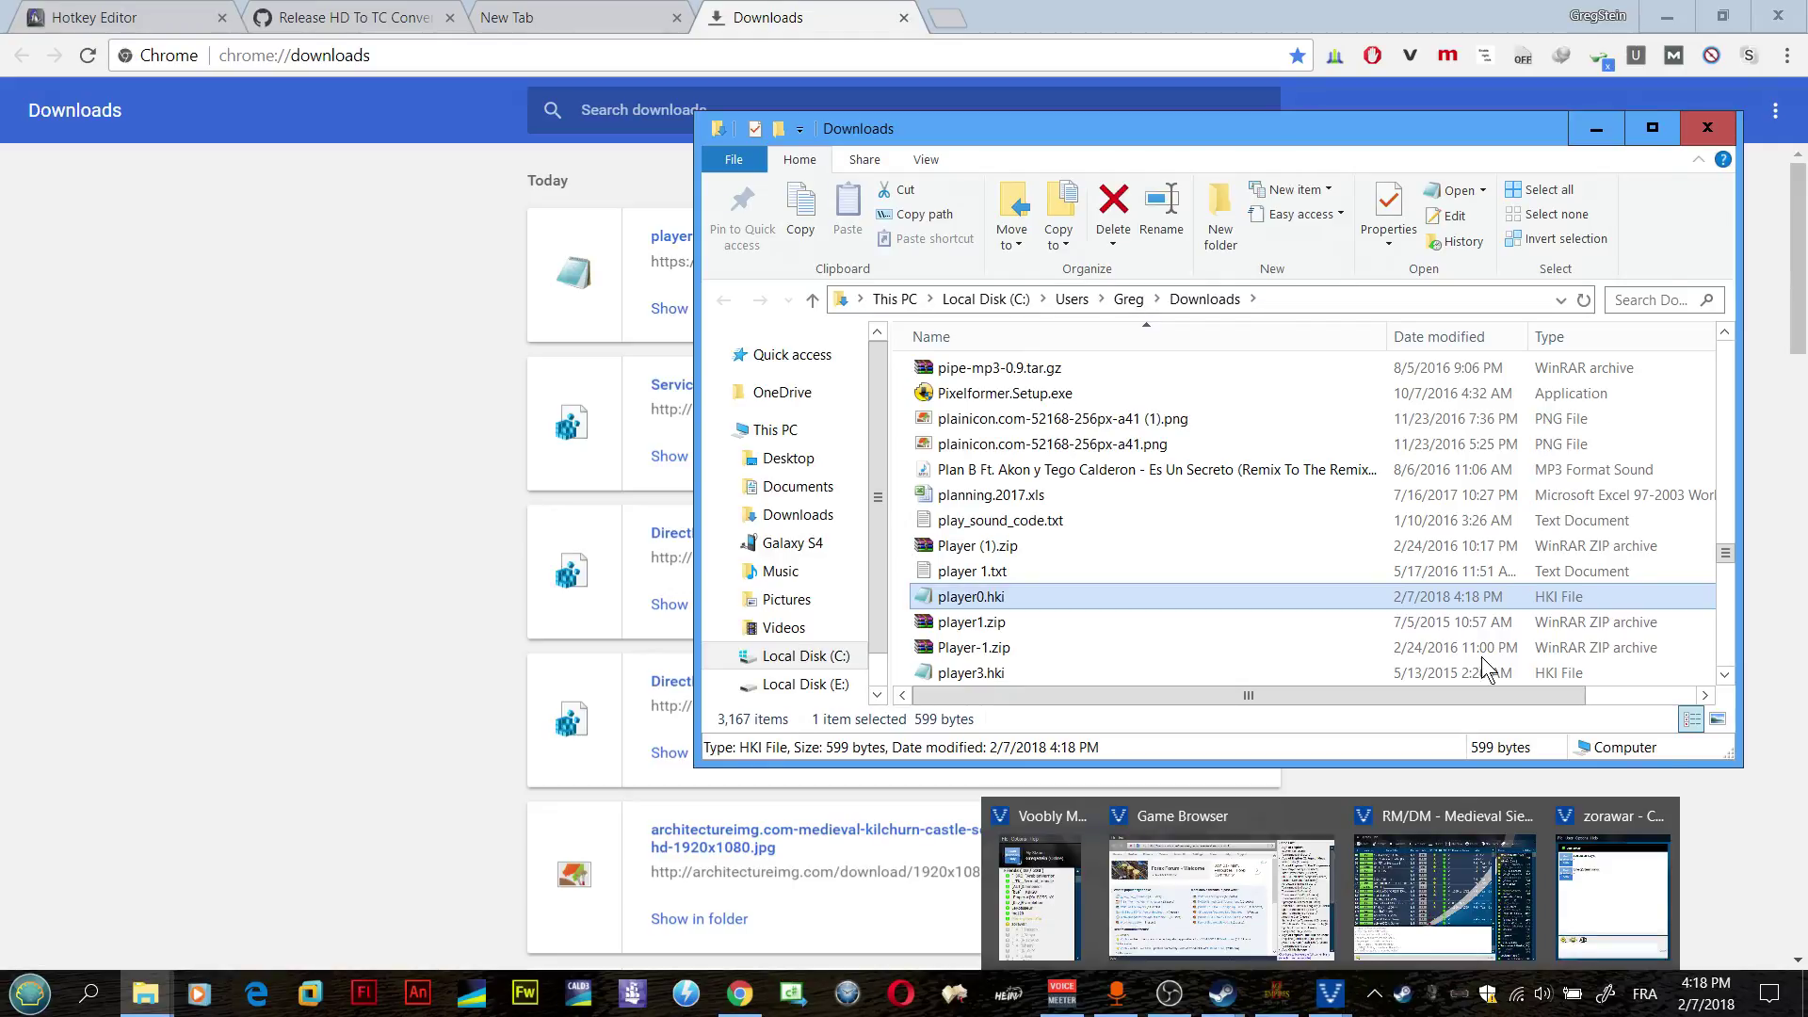
pyautogui.click(1667, 17)
pyautogui.click(1745, 17)
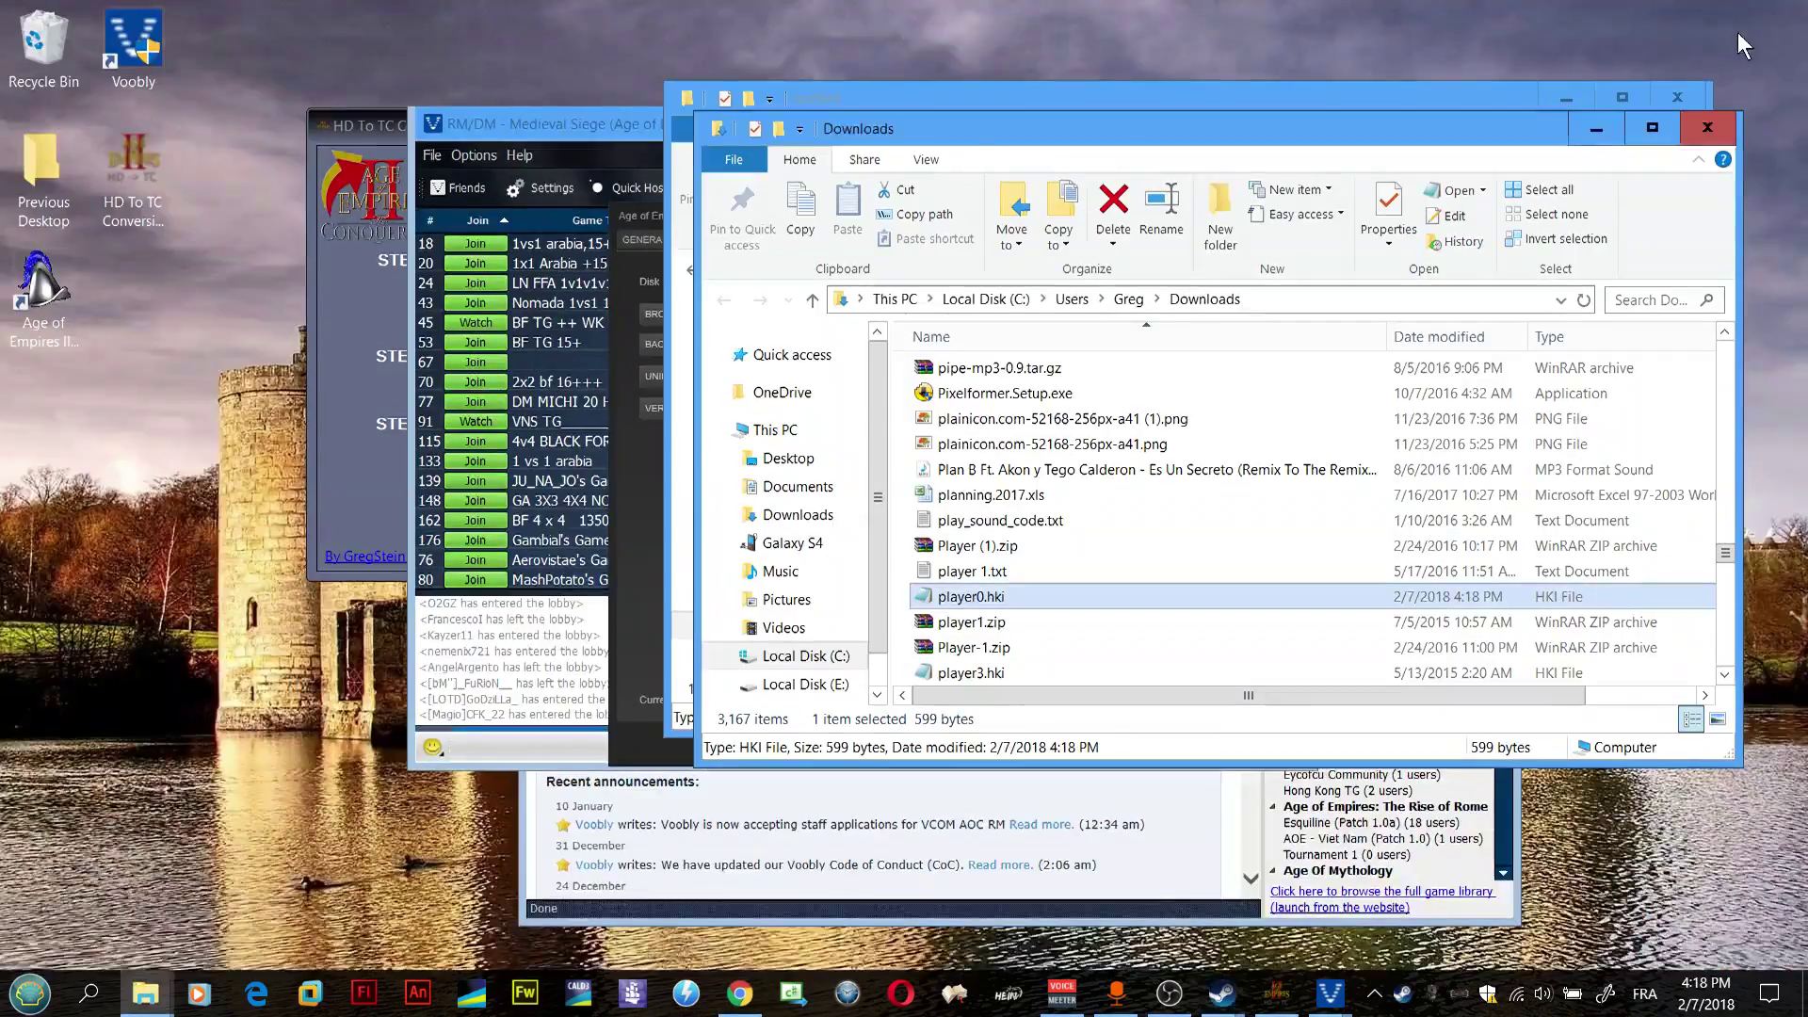
# Step: Open the file location of the Age of Empires II: The Conquerors shortcut and go up to the age of empires ii folder
pyautogui.doubleClick(7, 282)
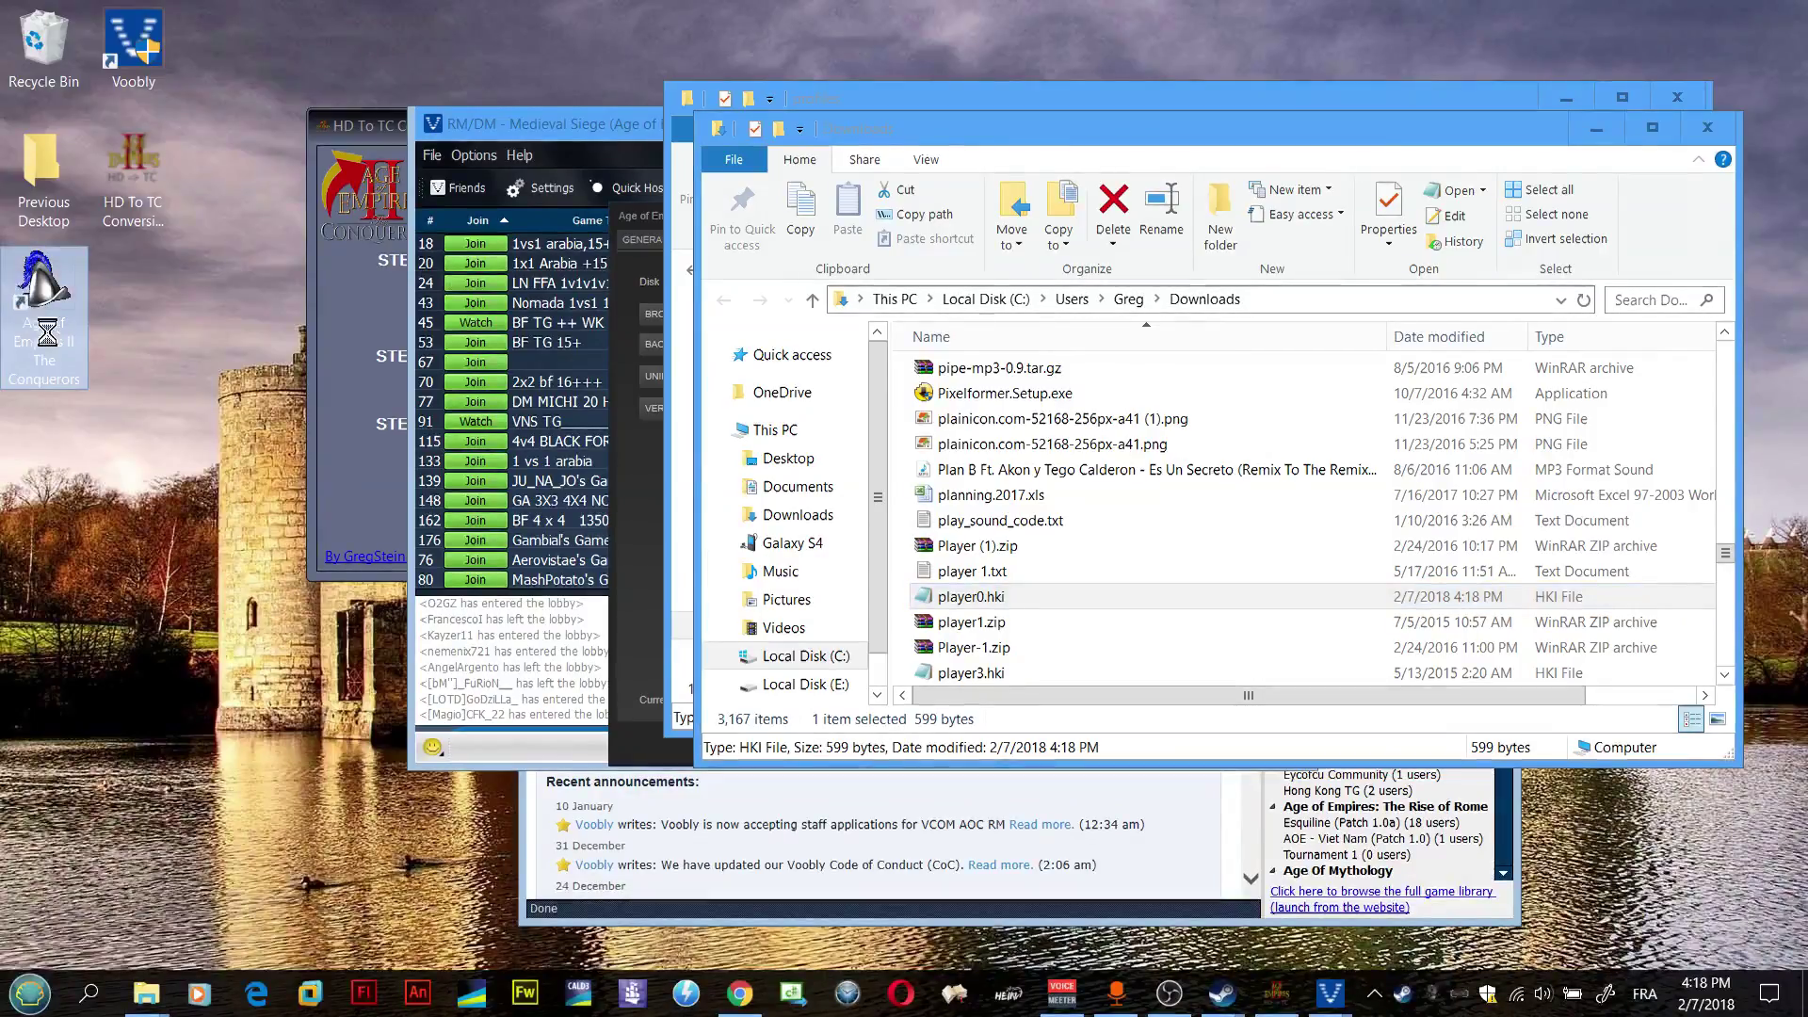
pyautogui.rightClick(10, 287)
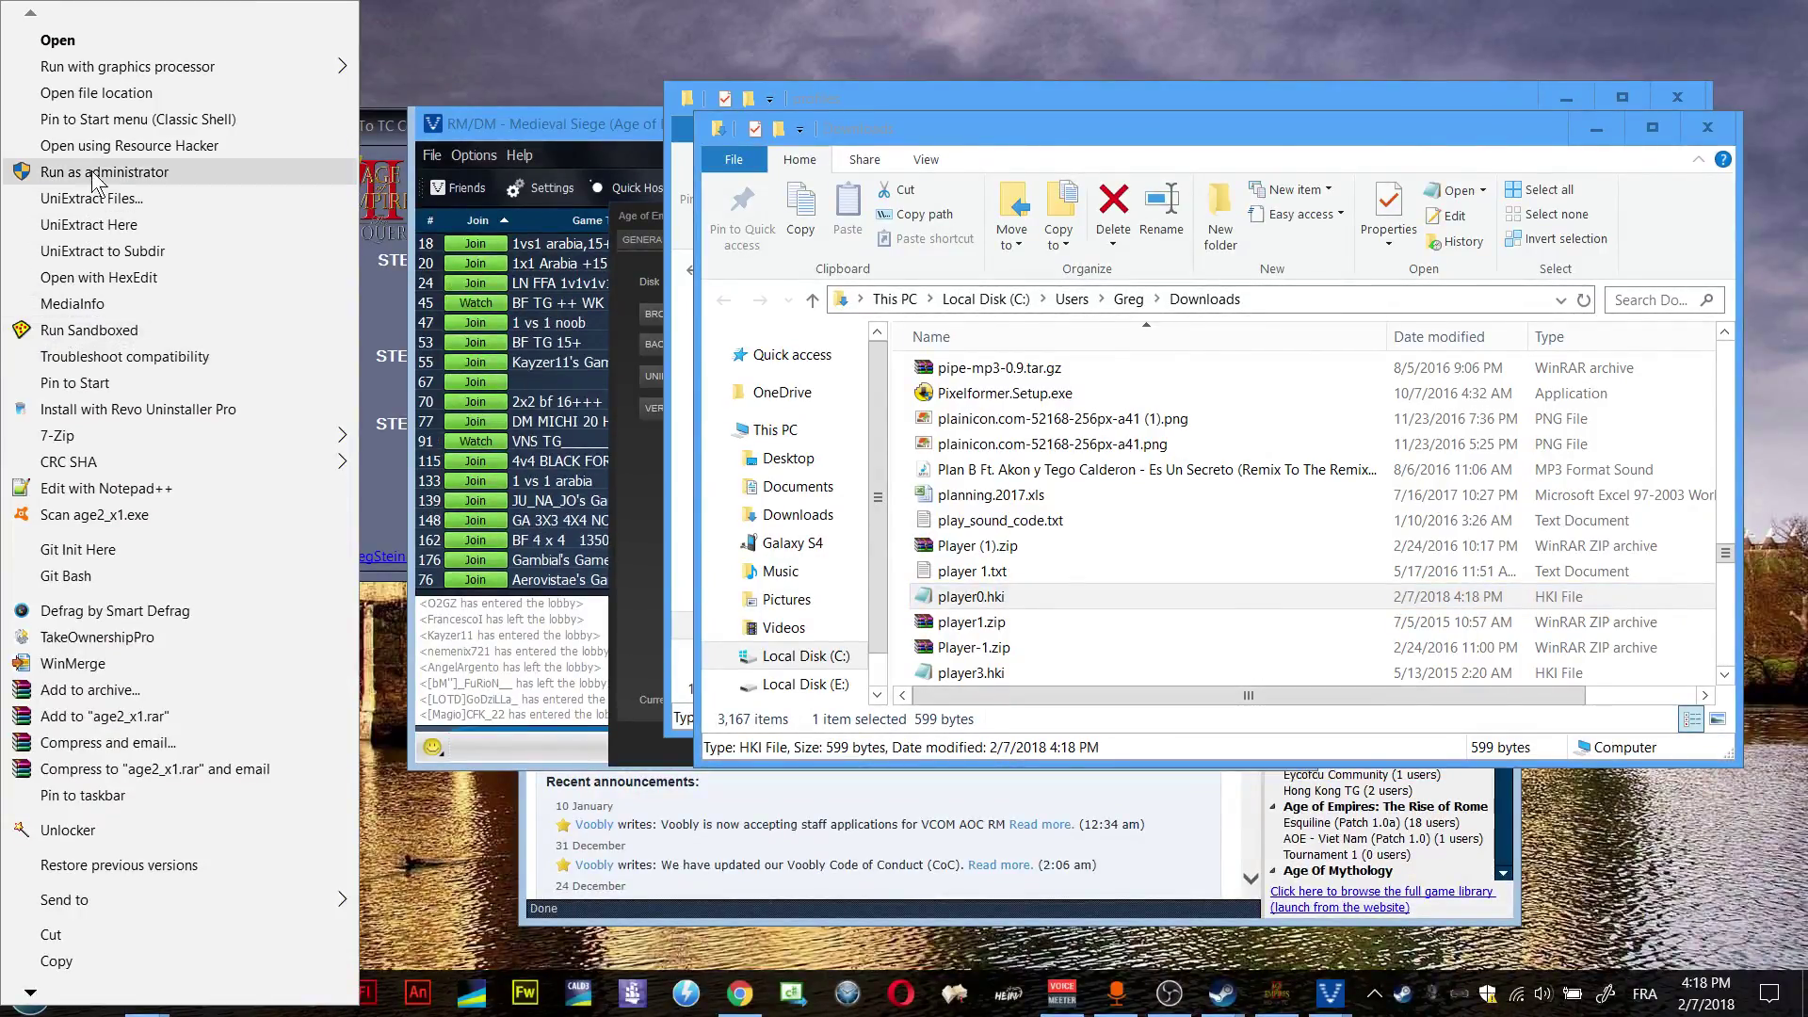
pyautogui.click(106, 94)
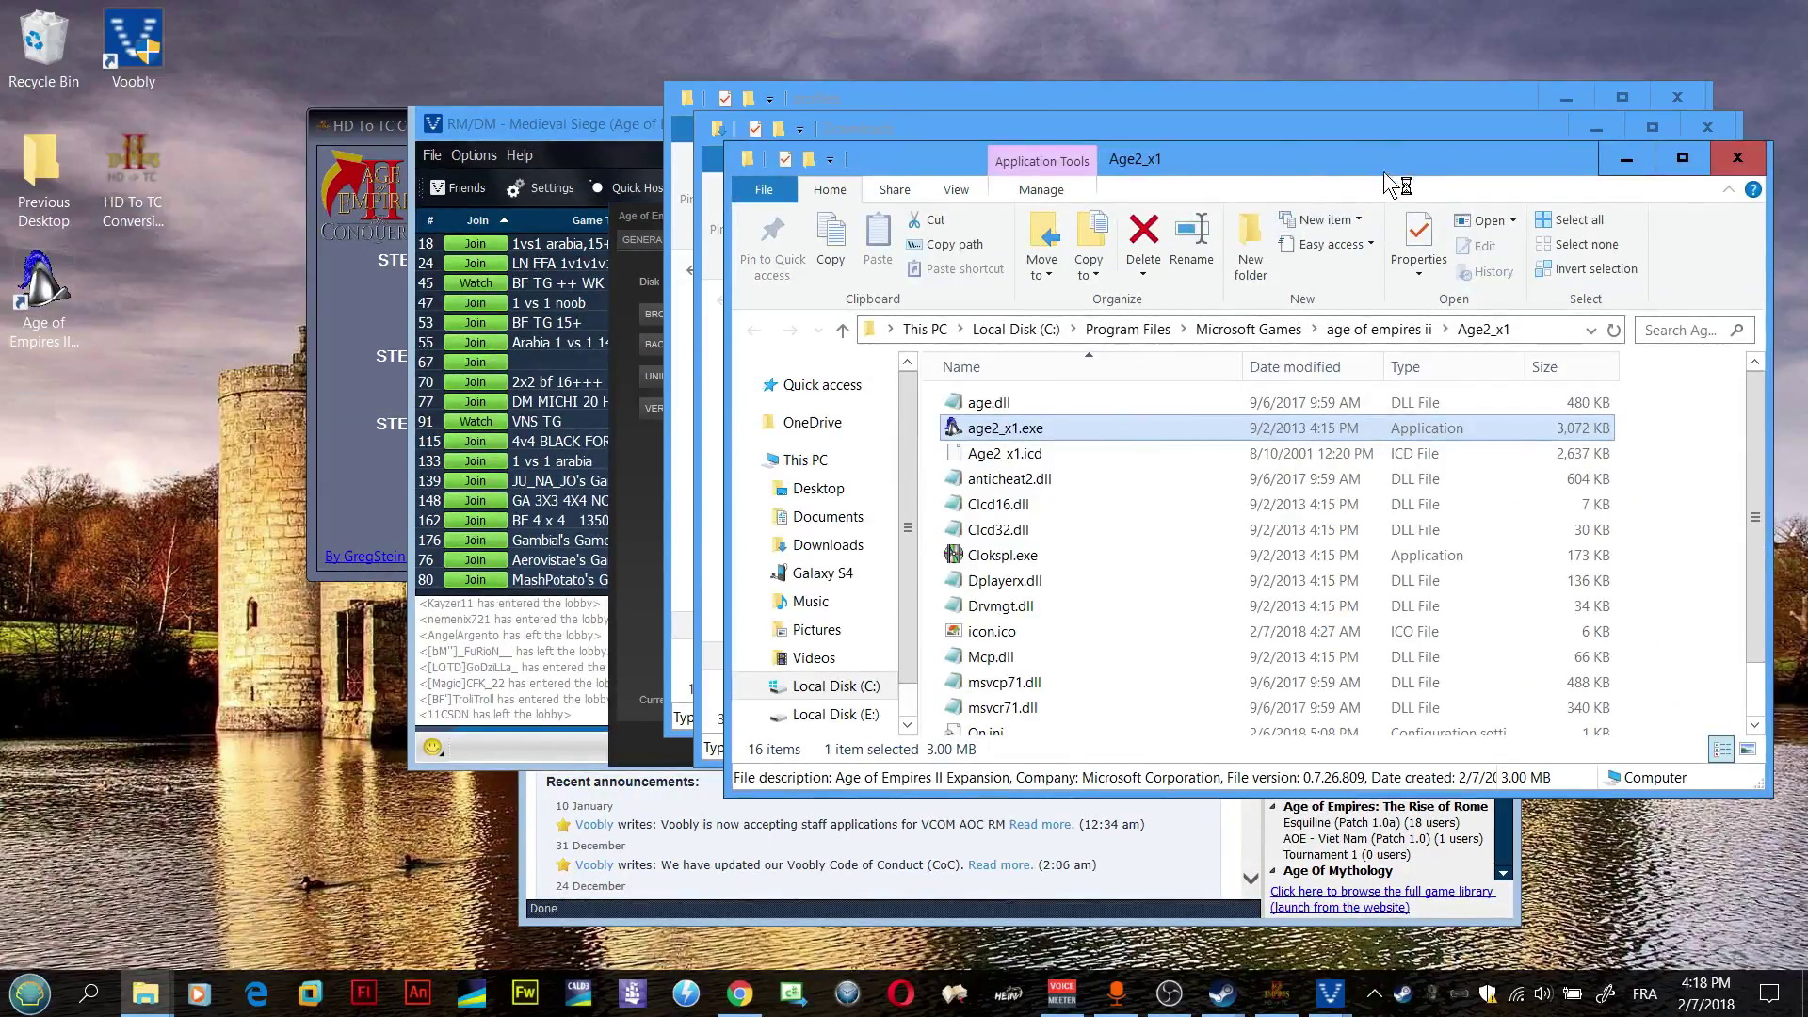
pyautogui.moveTo(941, 159); pyautogui.dragTo(532, 192)
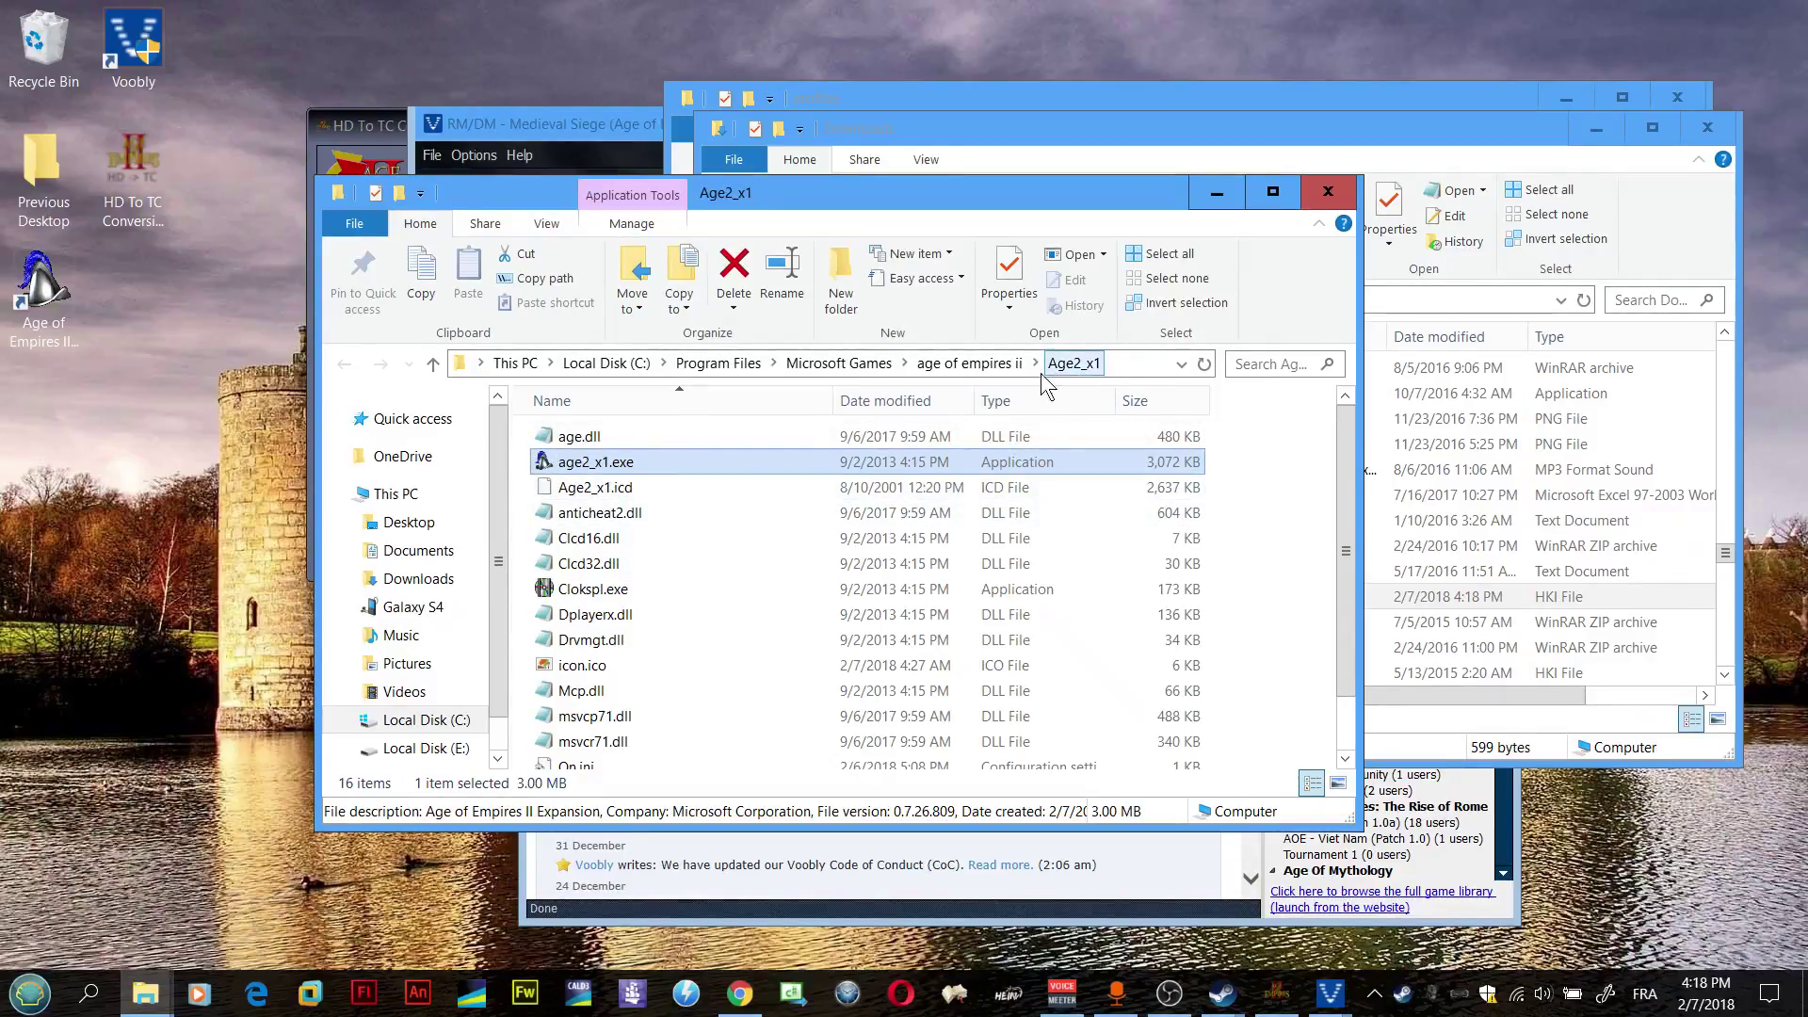
pyautogui.click(989, 366)
pyautogui.moveTo(1124, 193); pyautogui.dragTo(649, 47)
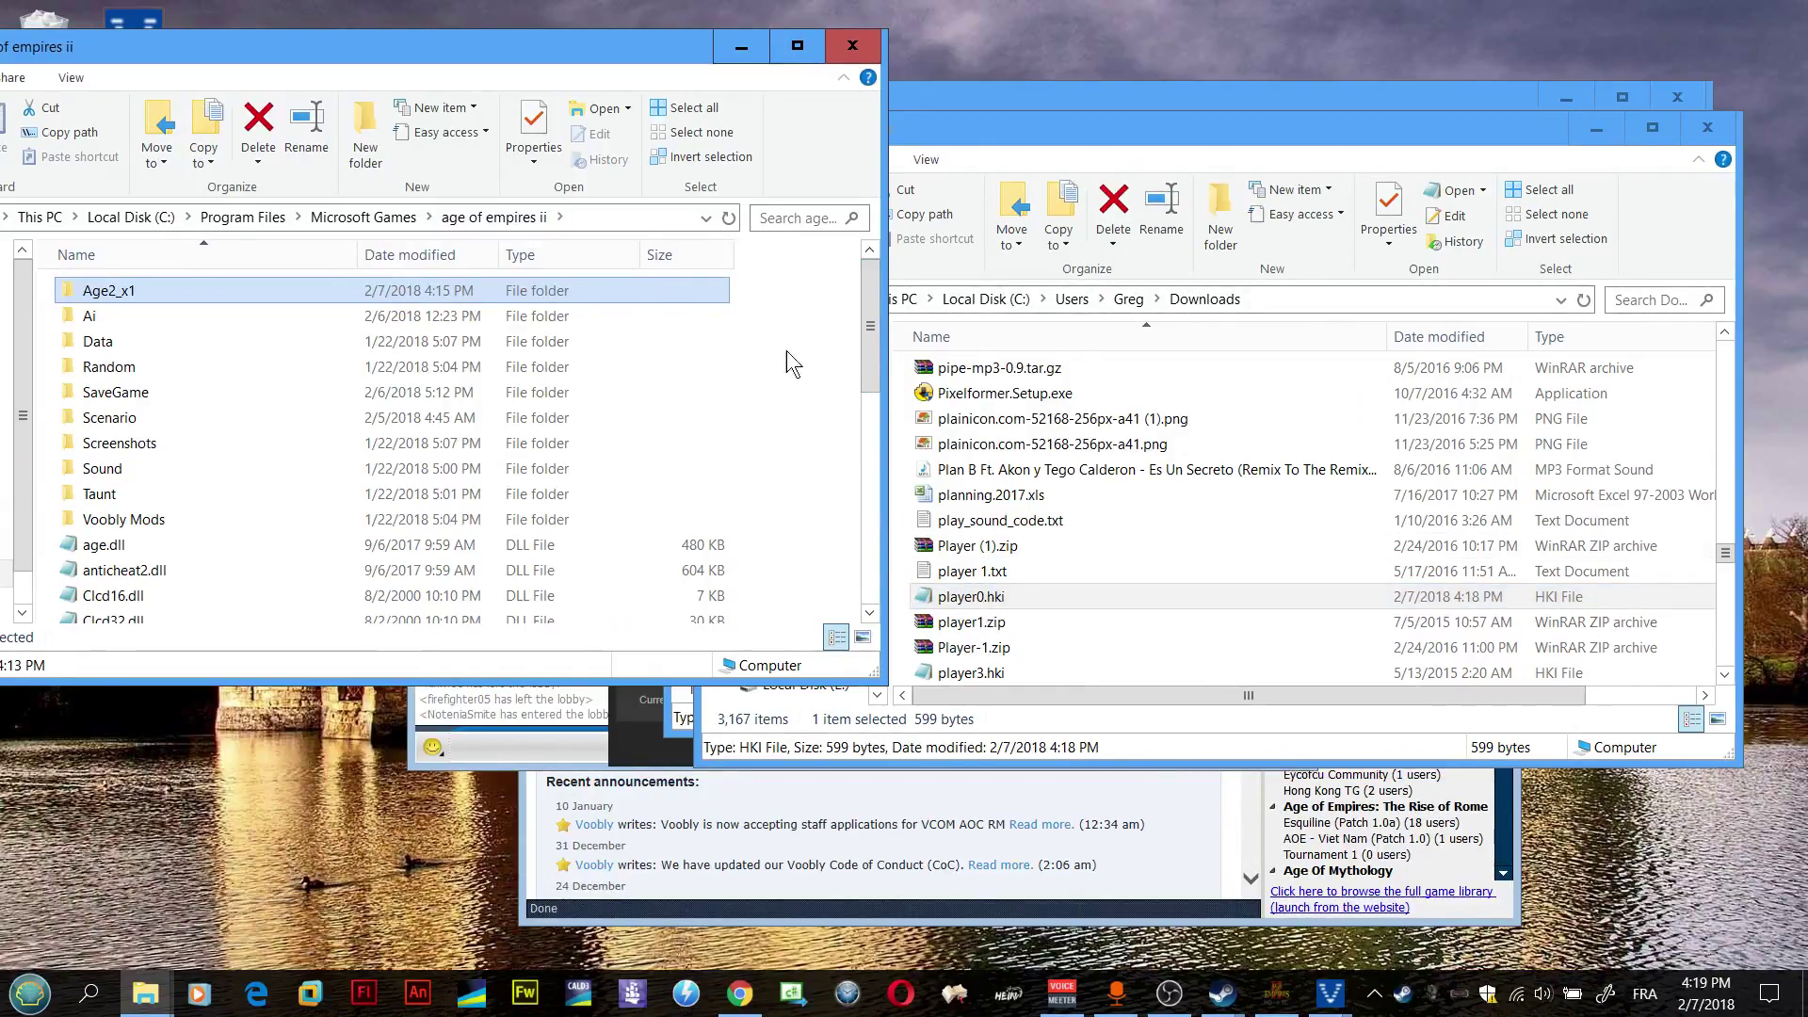
# Step: Move player0.hki from Downloads into the age of empires ii folder, granting the required permission
pyautogui.scroll(-3, 869, 428)
pyautogui.scroll(-4, 868, 428)
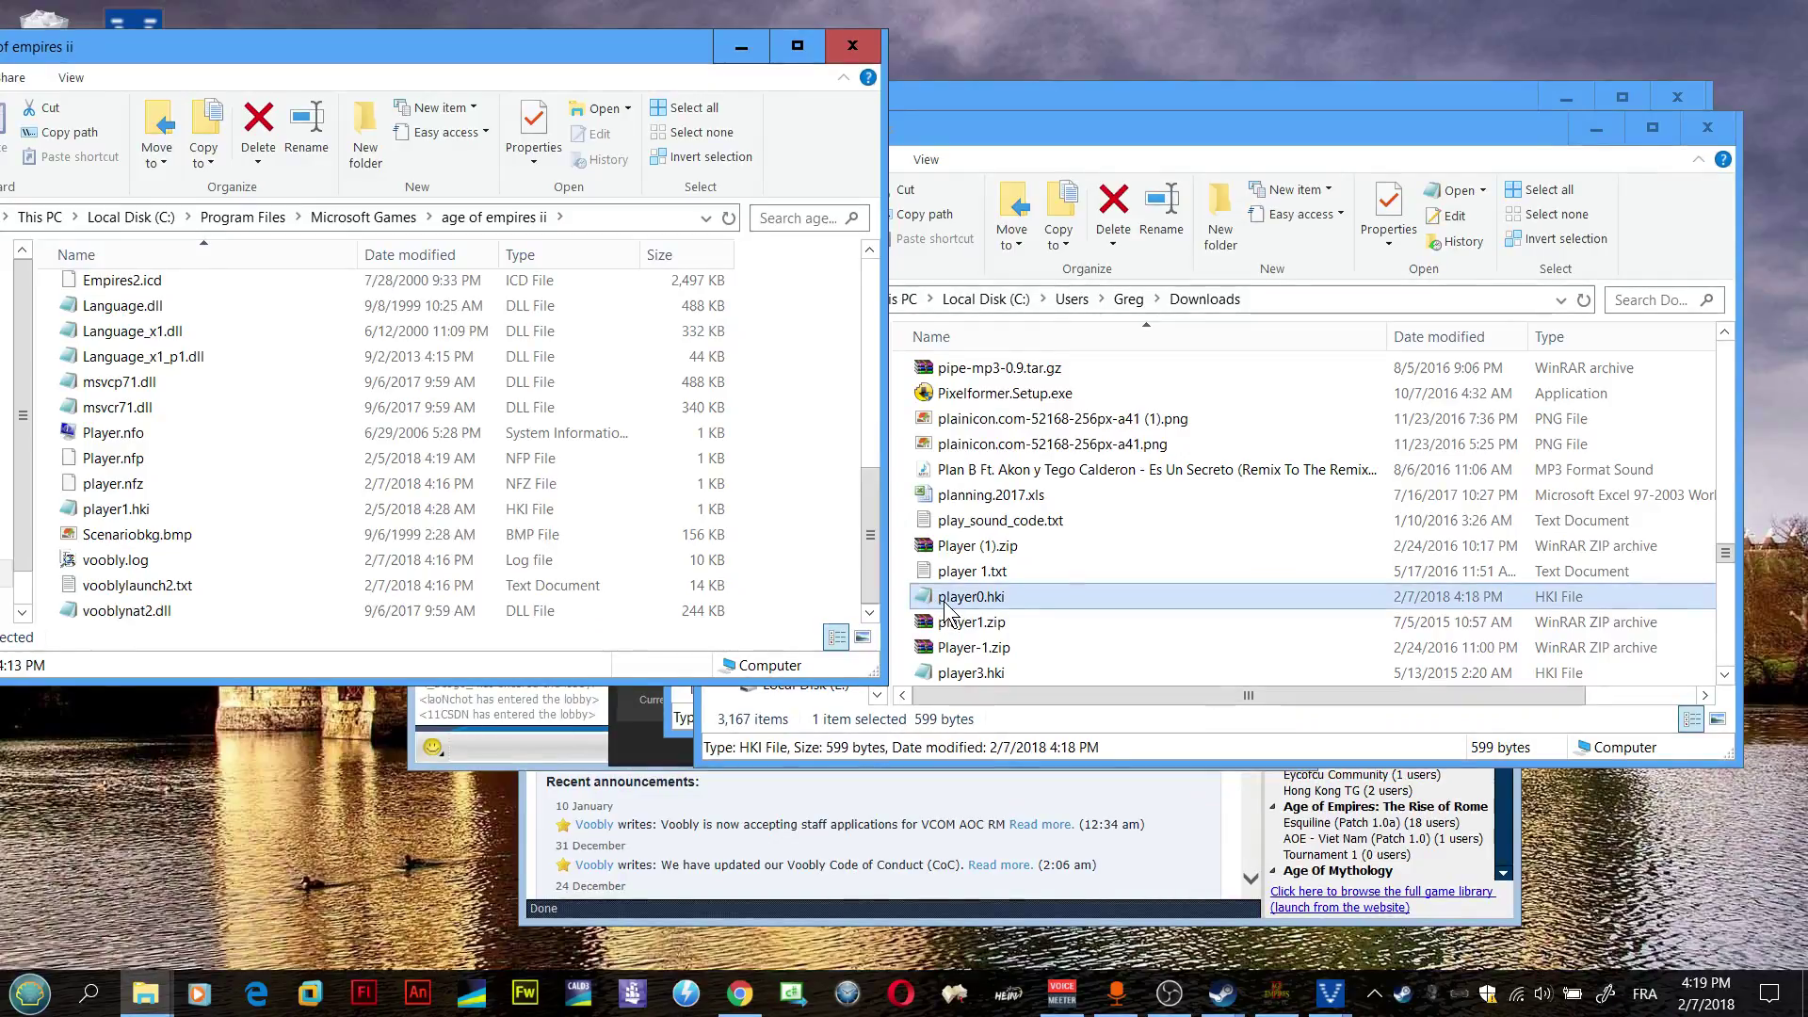
pyautogui.moveTo(946, 608); pyautogui.dragTo(842, 578)
pyautogui.click(832, 400)
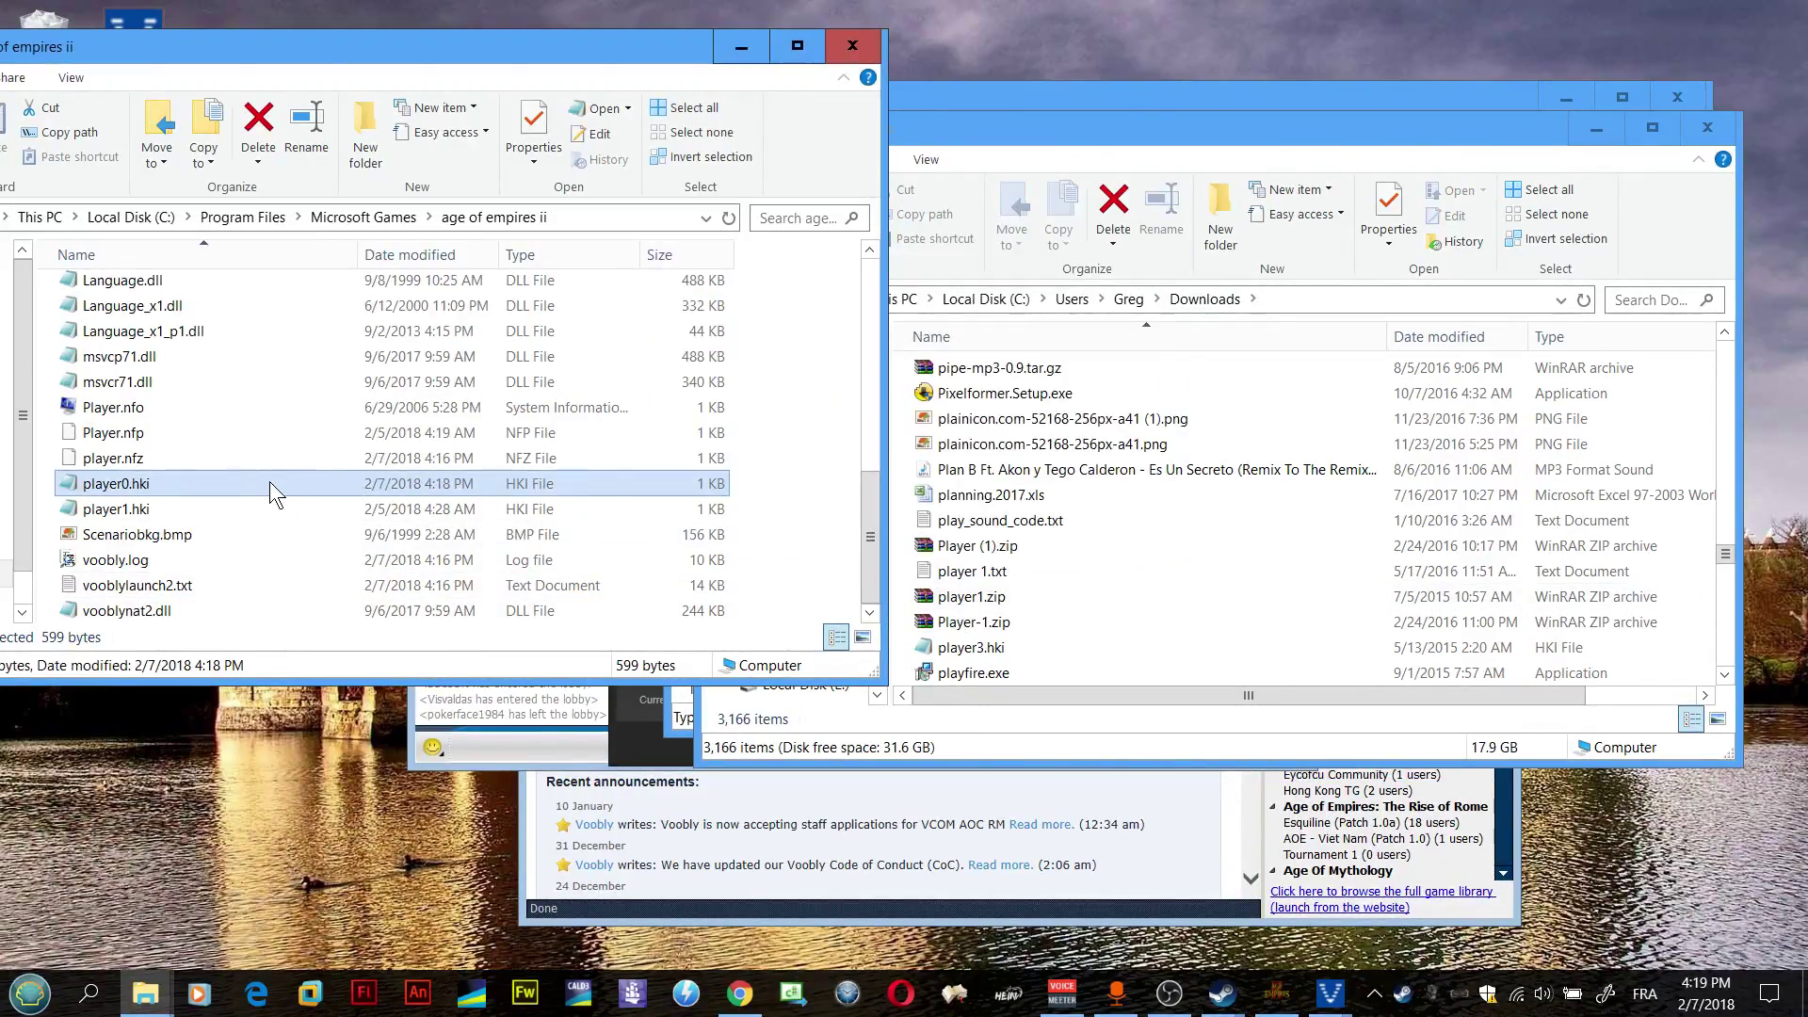
# Step: Delete player1.hki from the age of empires ii folder, granting administrator permission
pyautogui.moveTo(538, 52); pyautogui.dragTo(949, 78)
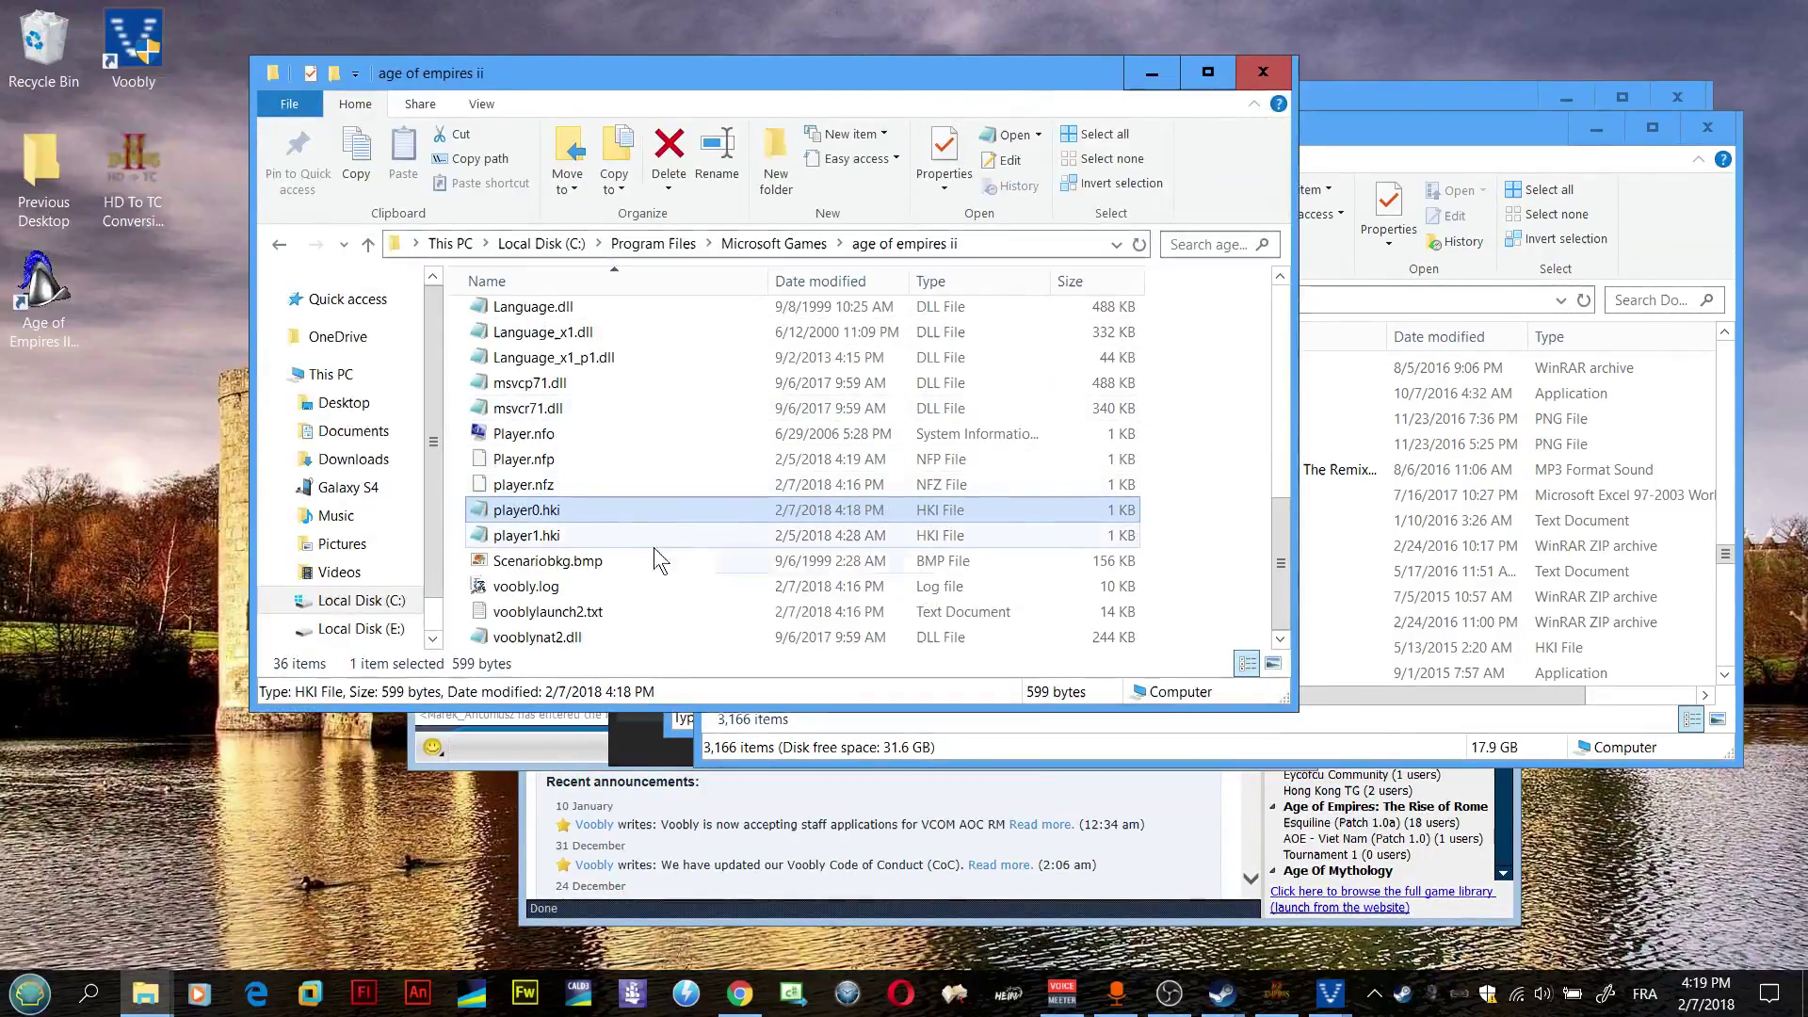
pyautogui.click(578, 539)
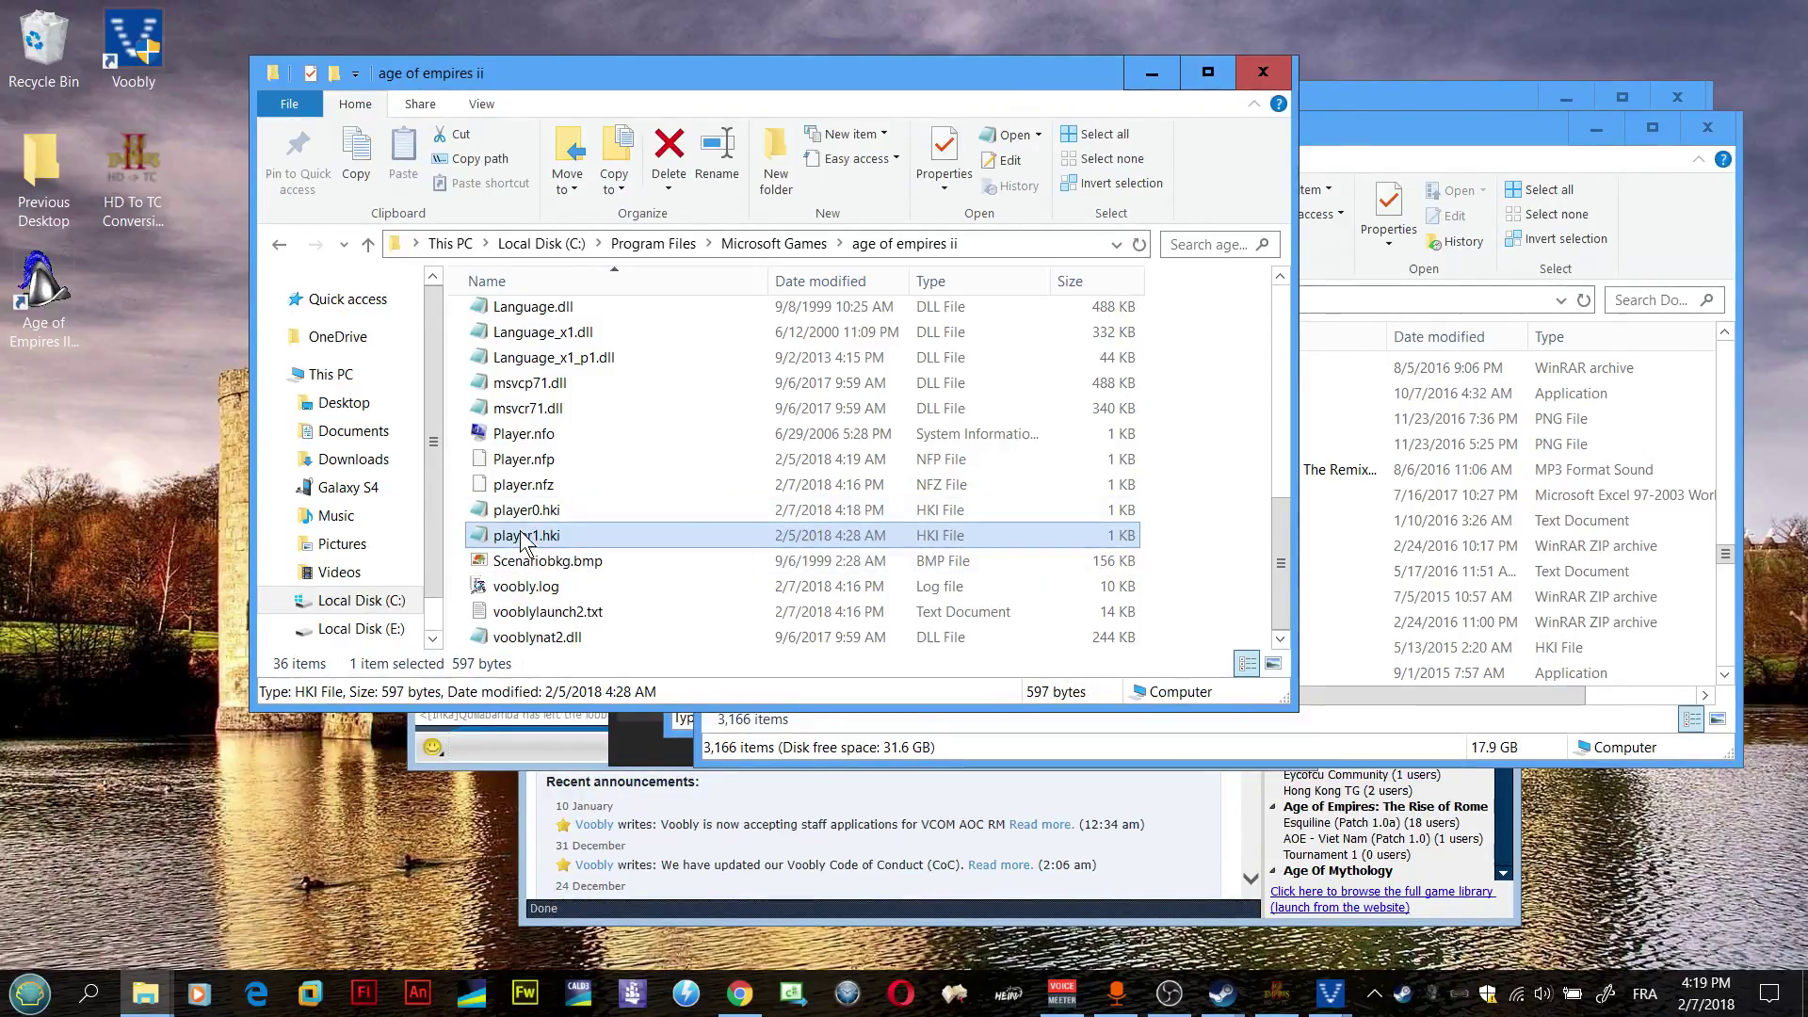
pyautogui.click(987, 249)
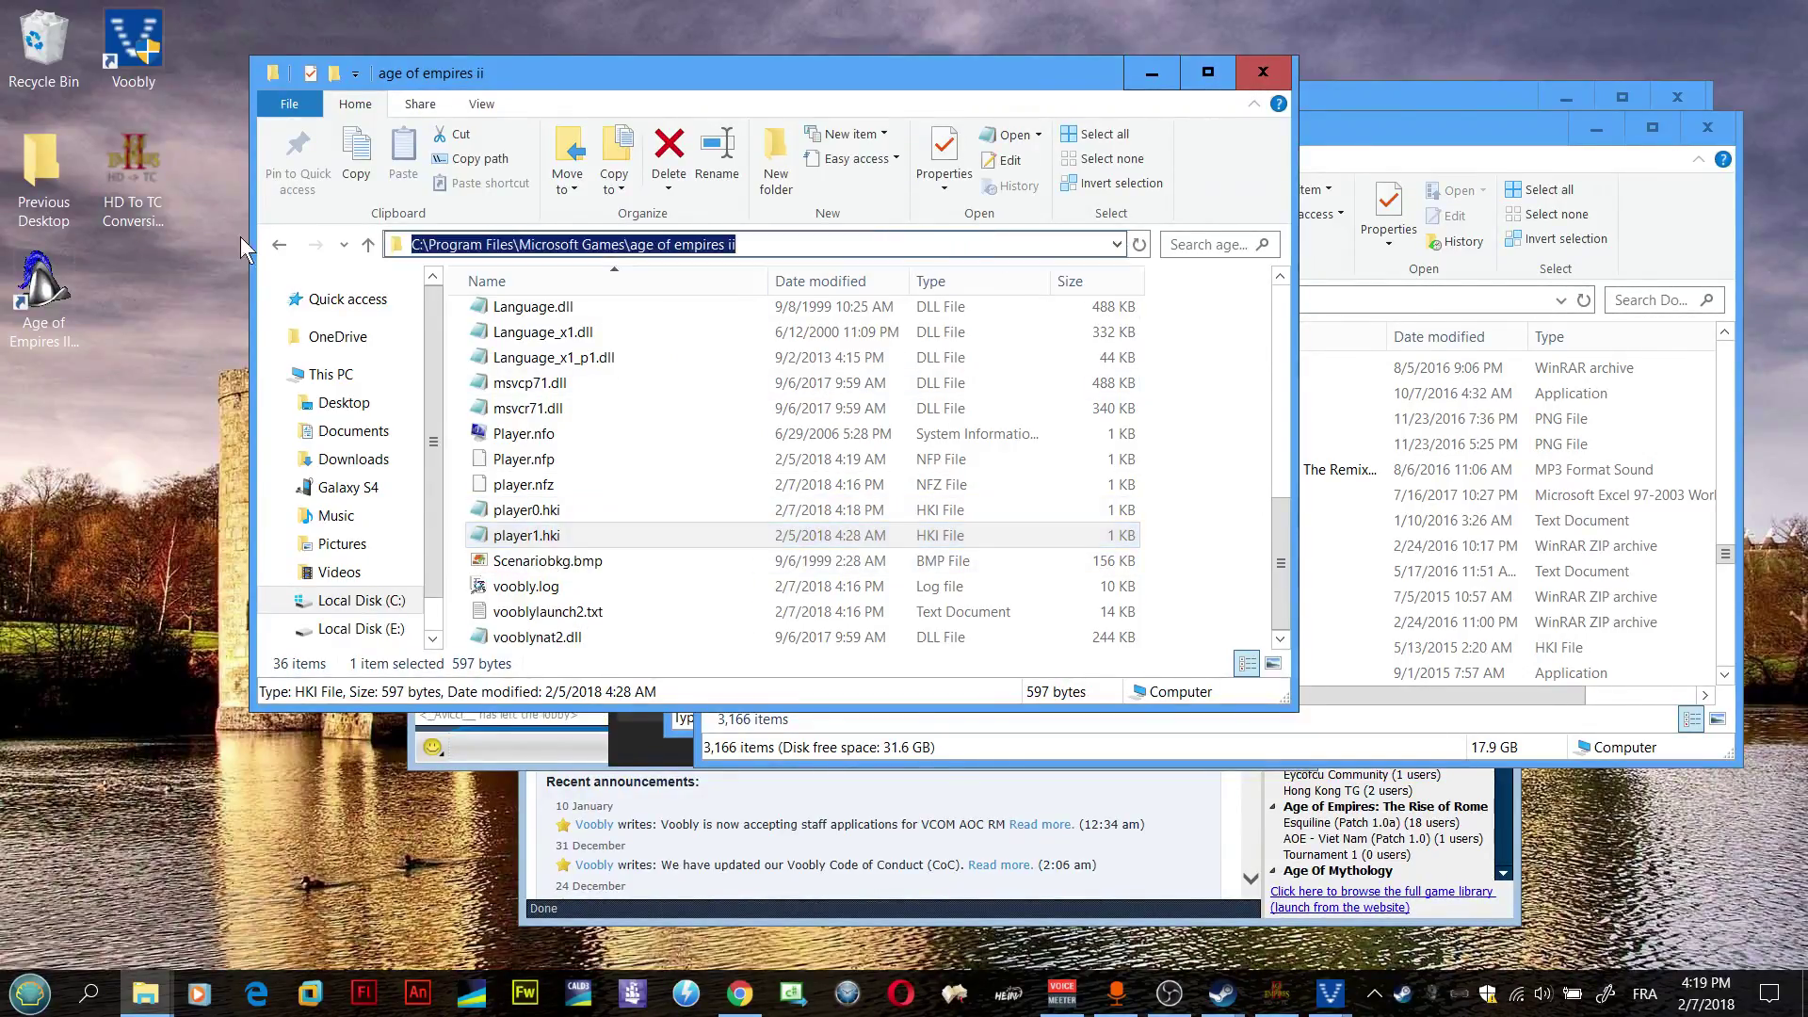
pyautogui.click(36, 299)
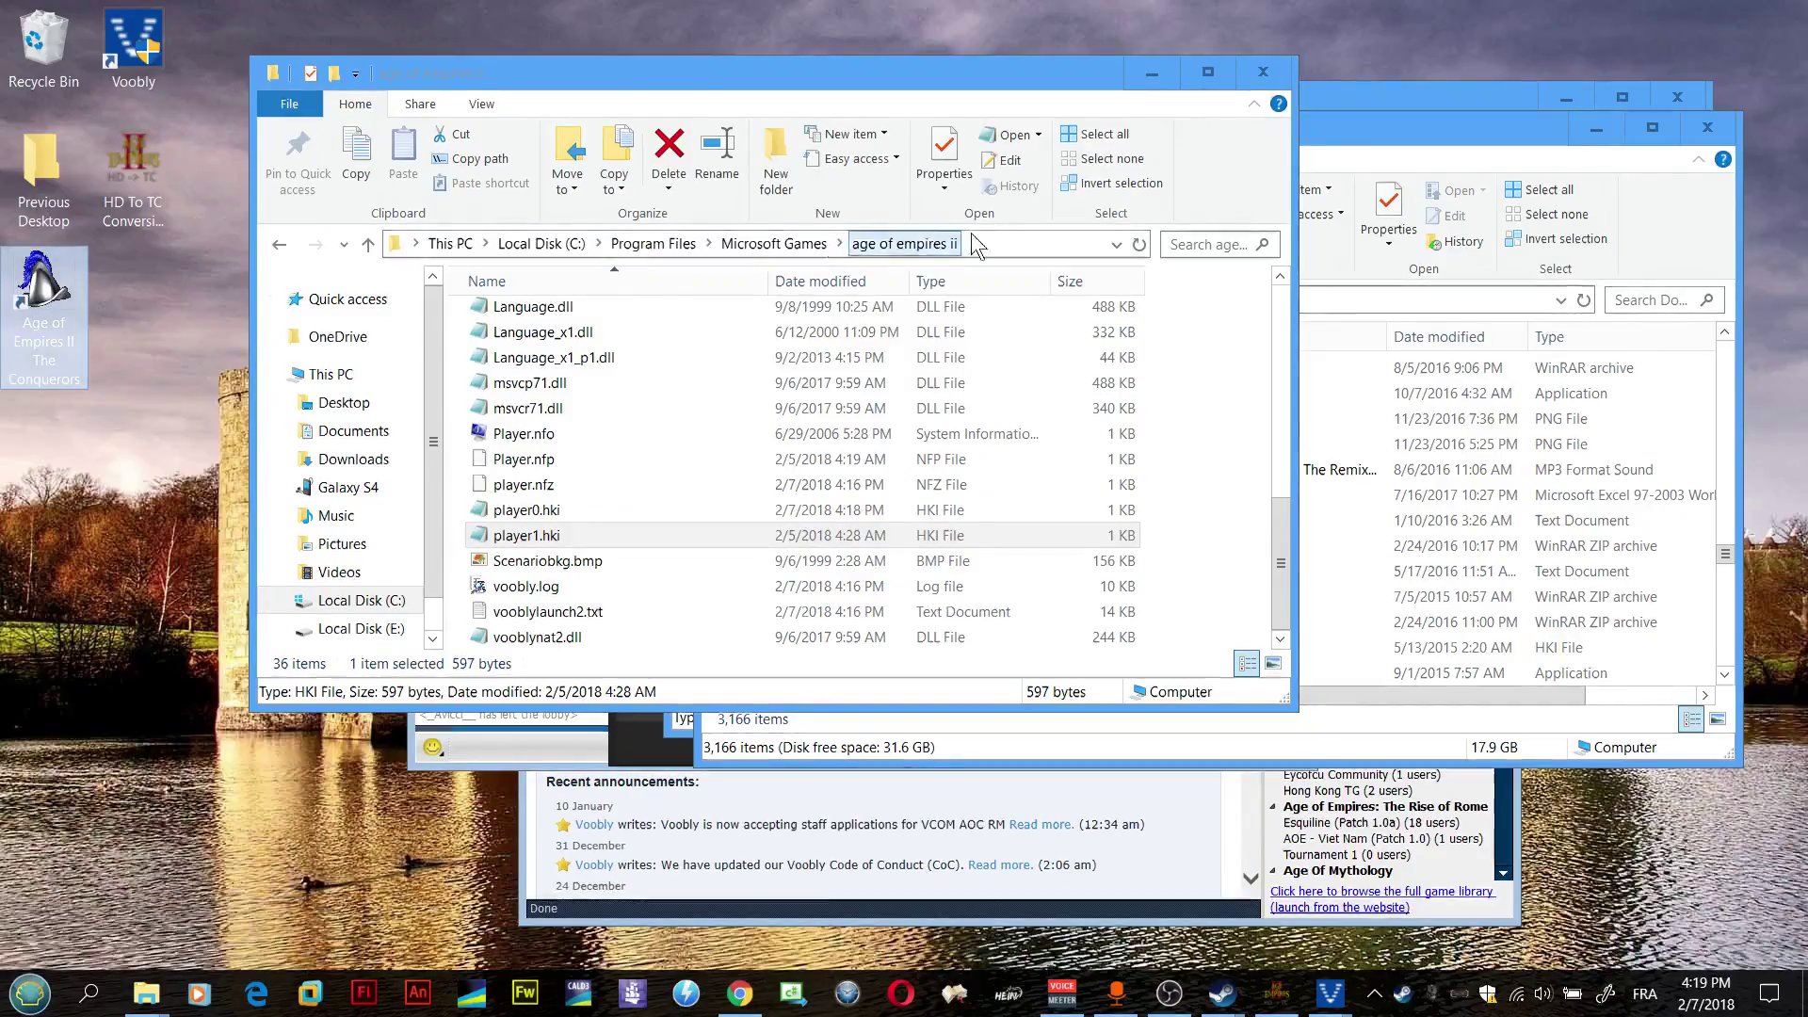
pyautogui.click(560, 539)
pyautogui.press('Delete')
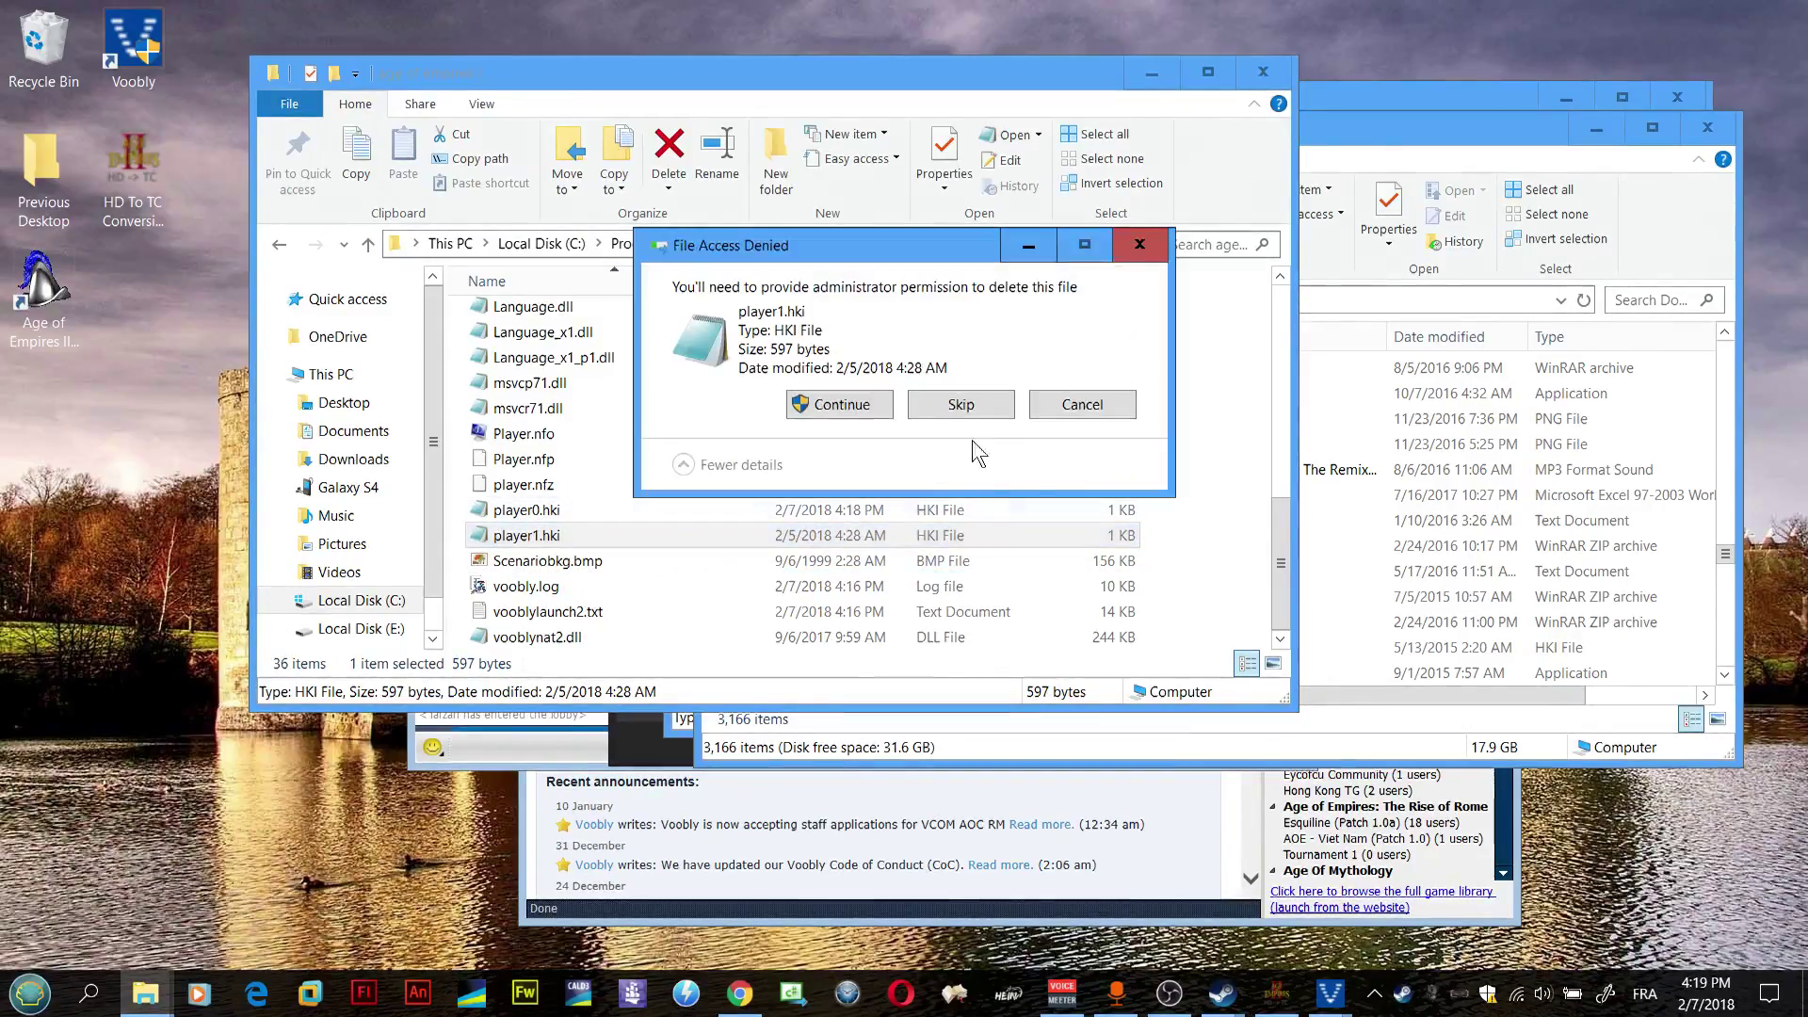
pyautogui.click(867, 412)
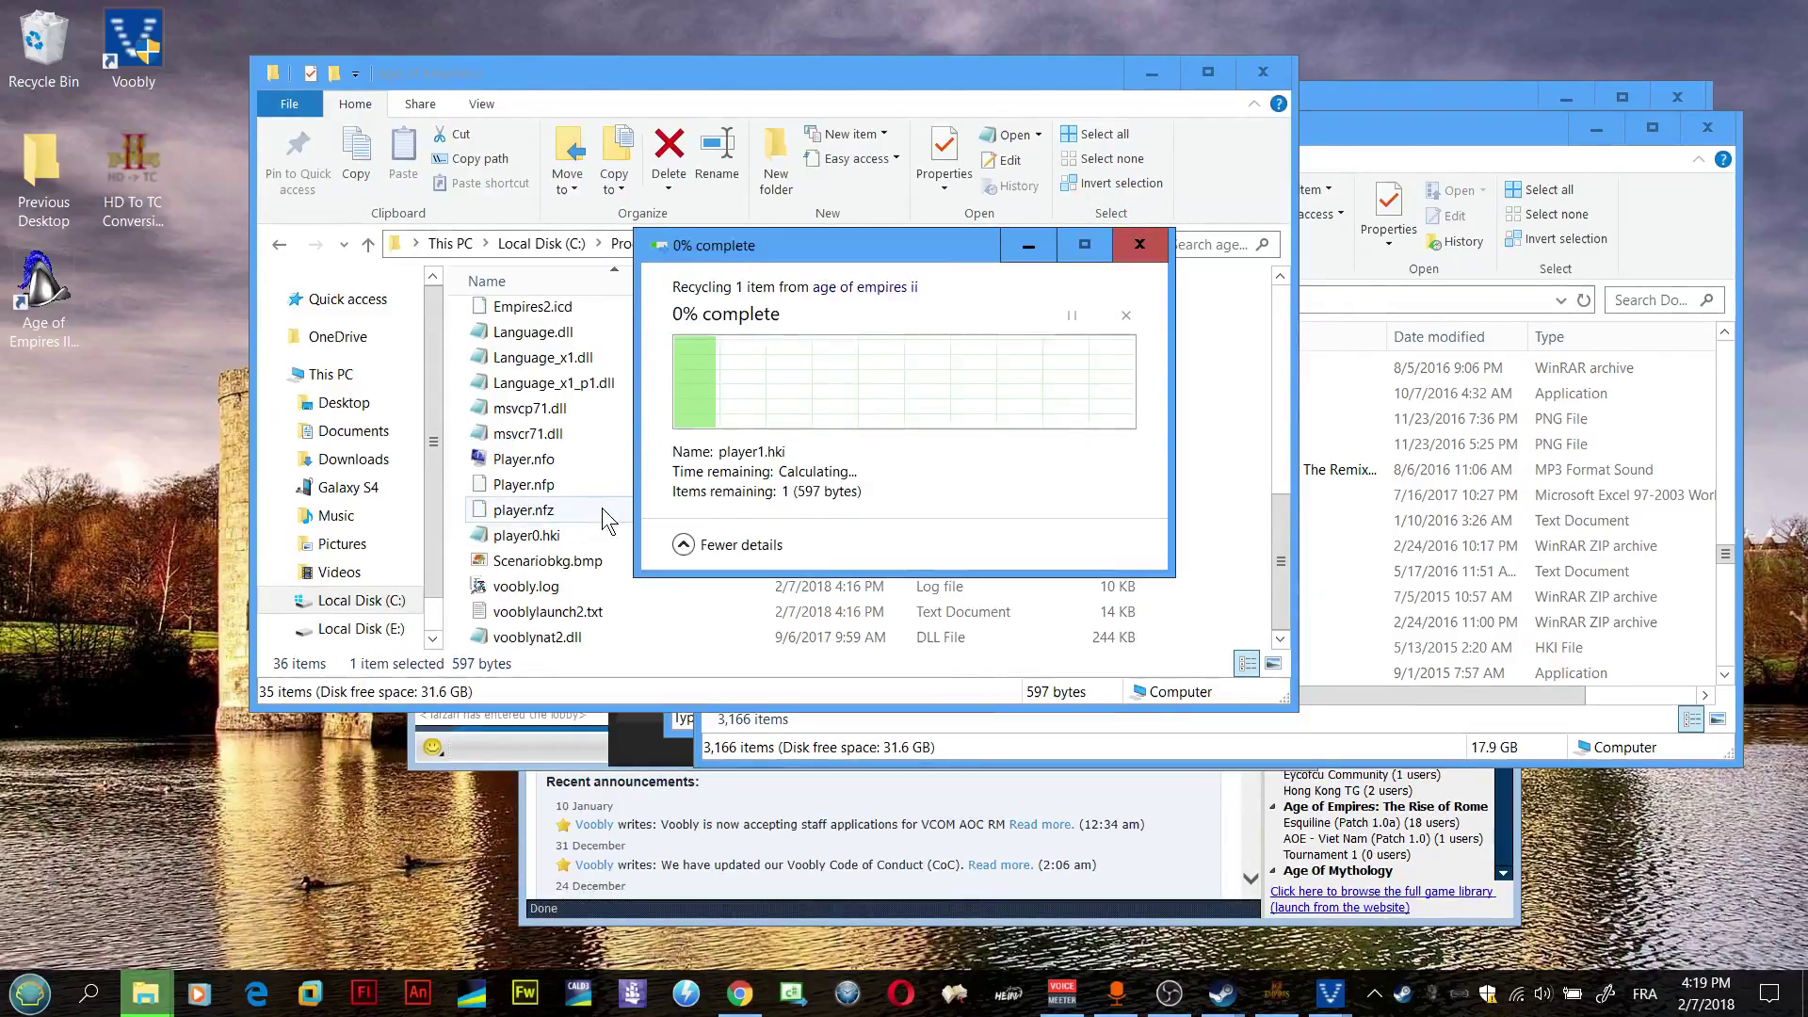
# Step: Rename player0.hki as player1.hki in the age of empires ii folder, granting administrator permission
pyautogui.click(532, 539)
pyautogui.click(538, 539)
pyautogui.write('player1.hki')
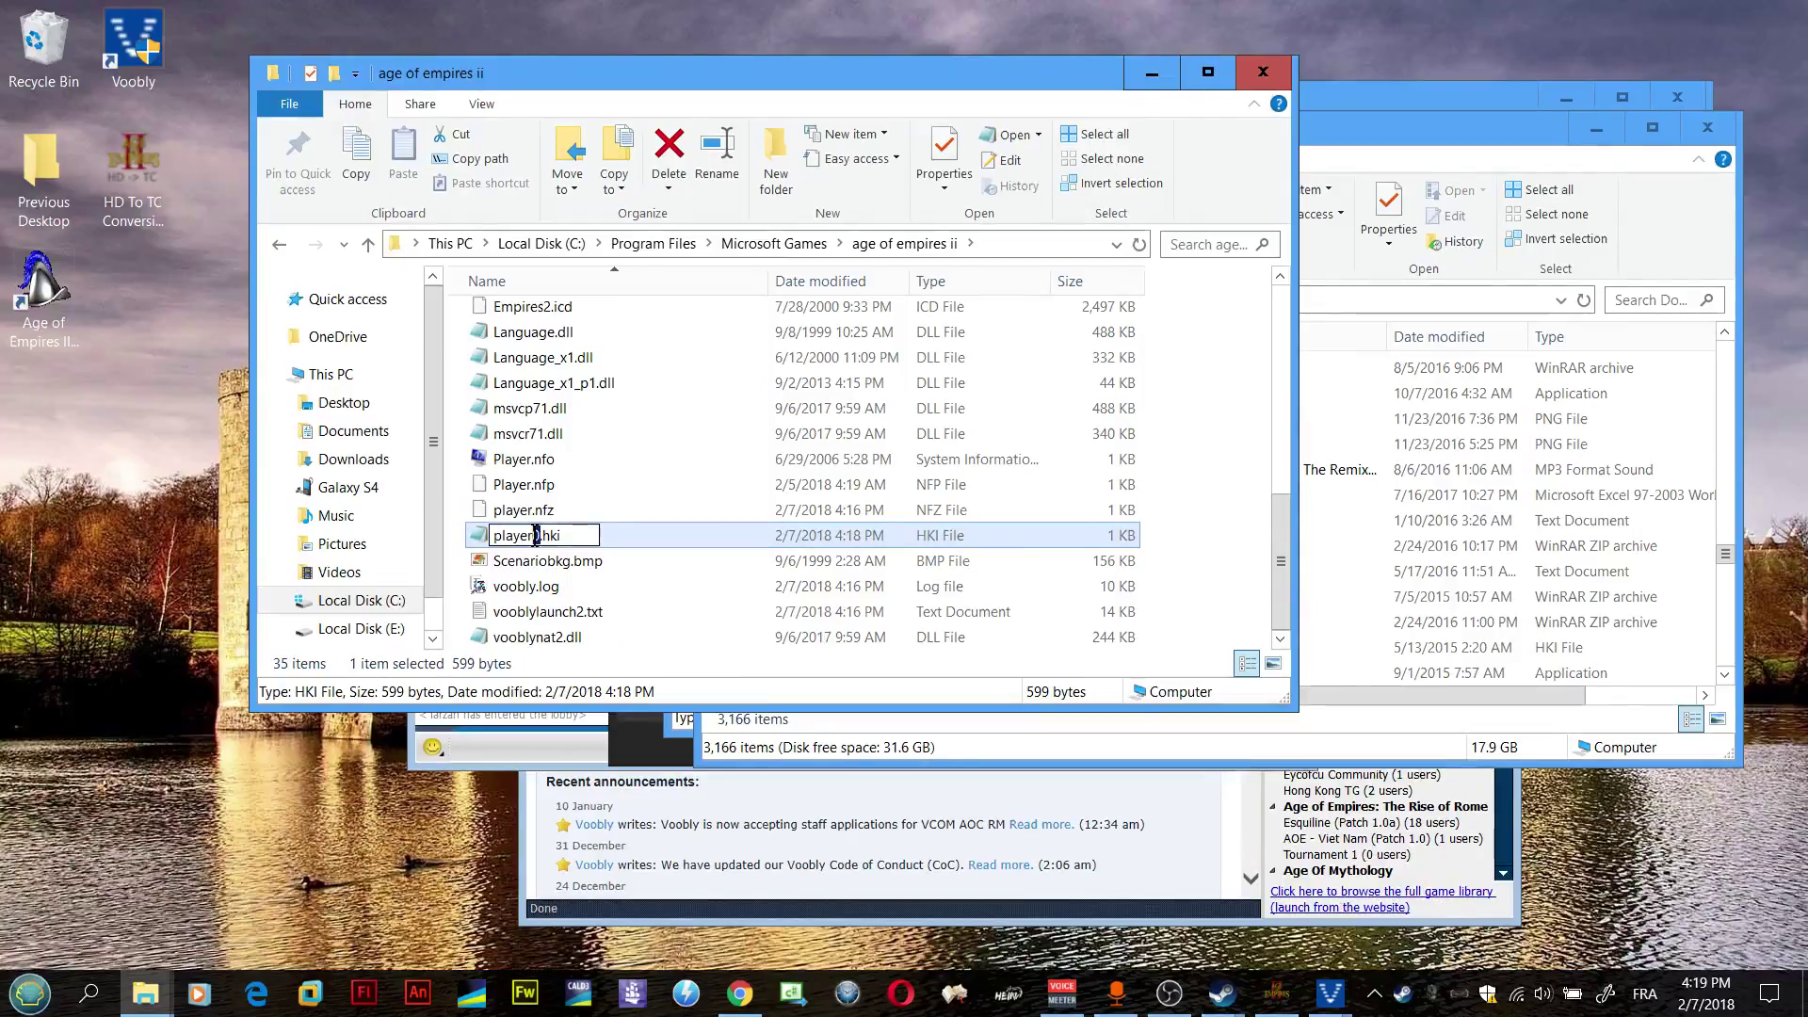
pyautogui.press('Return')
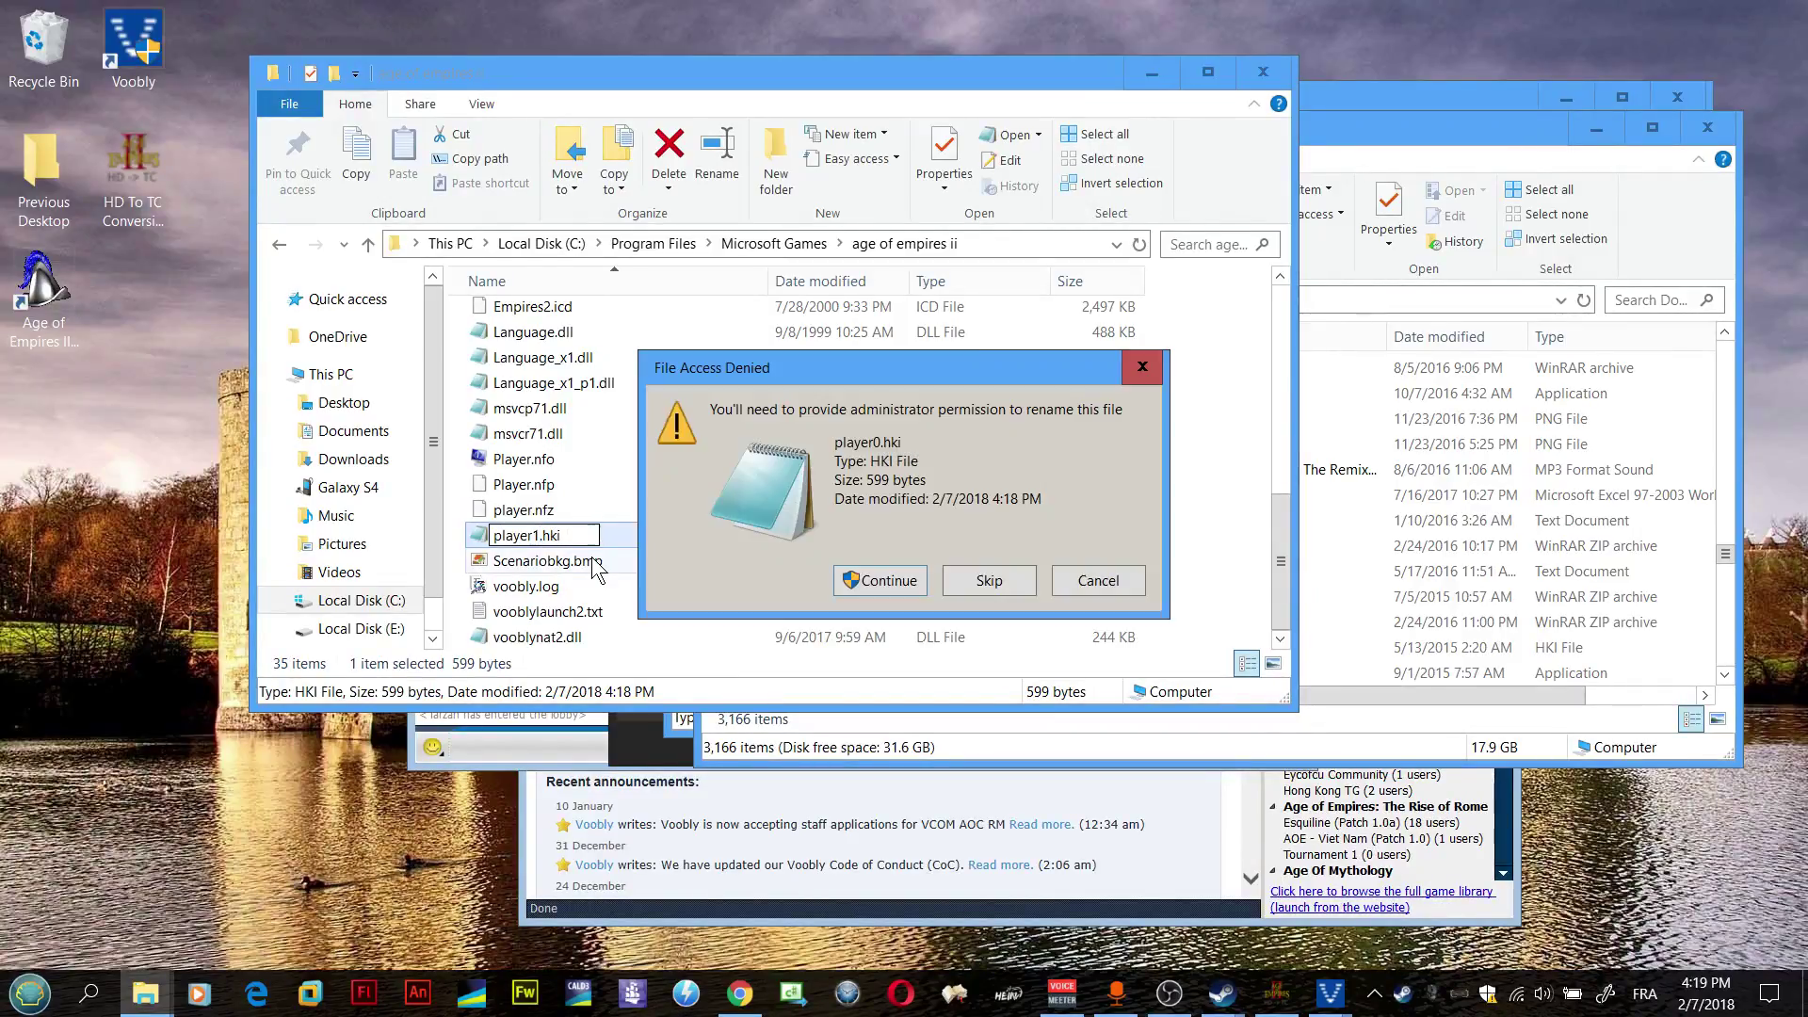
pyautogui.click(824, 572)
pyautogui.click(859, 571)
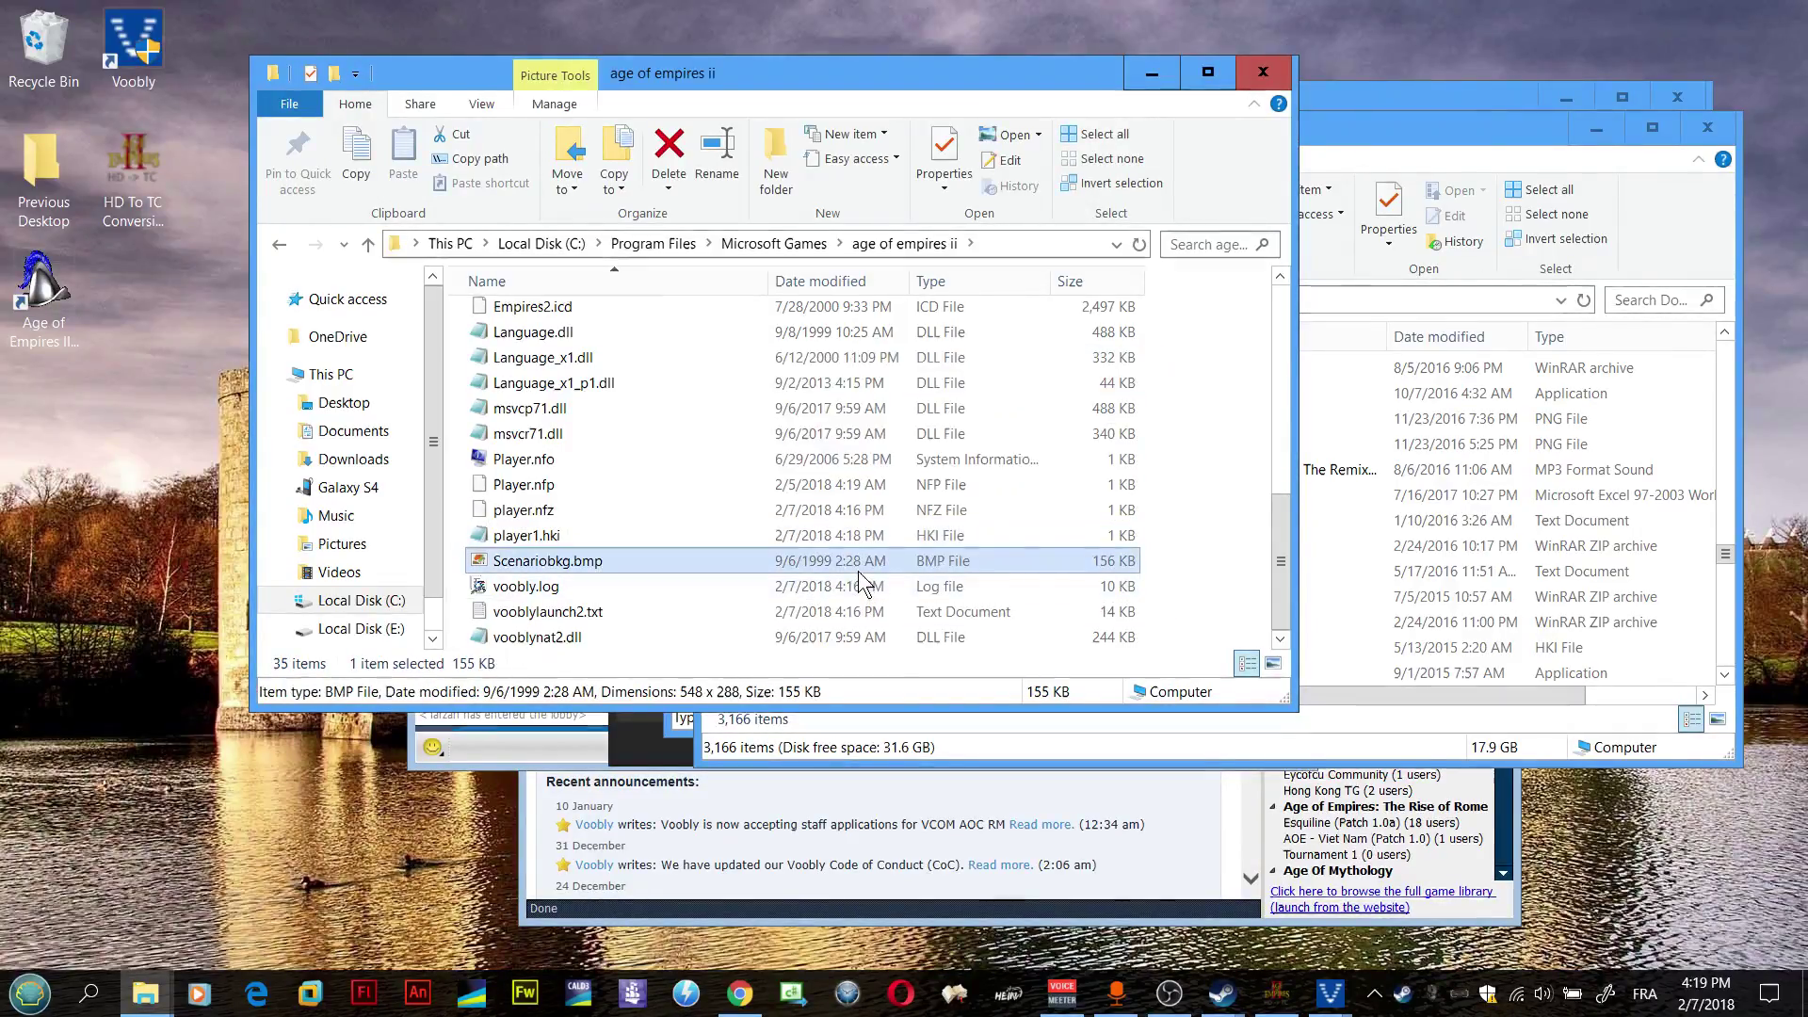
# Step: Switch to the Voobly game room, set it to start at the single player menu and launch the game
pyautogui.moveTo(1329, 993)
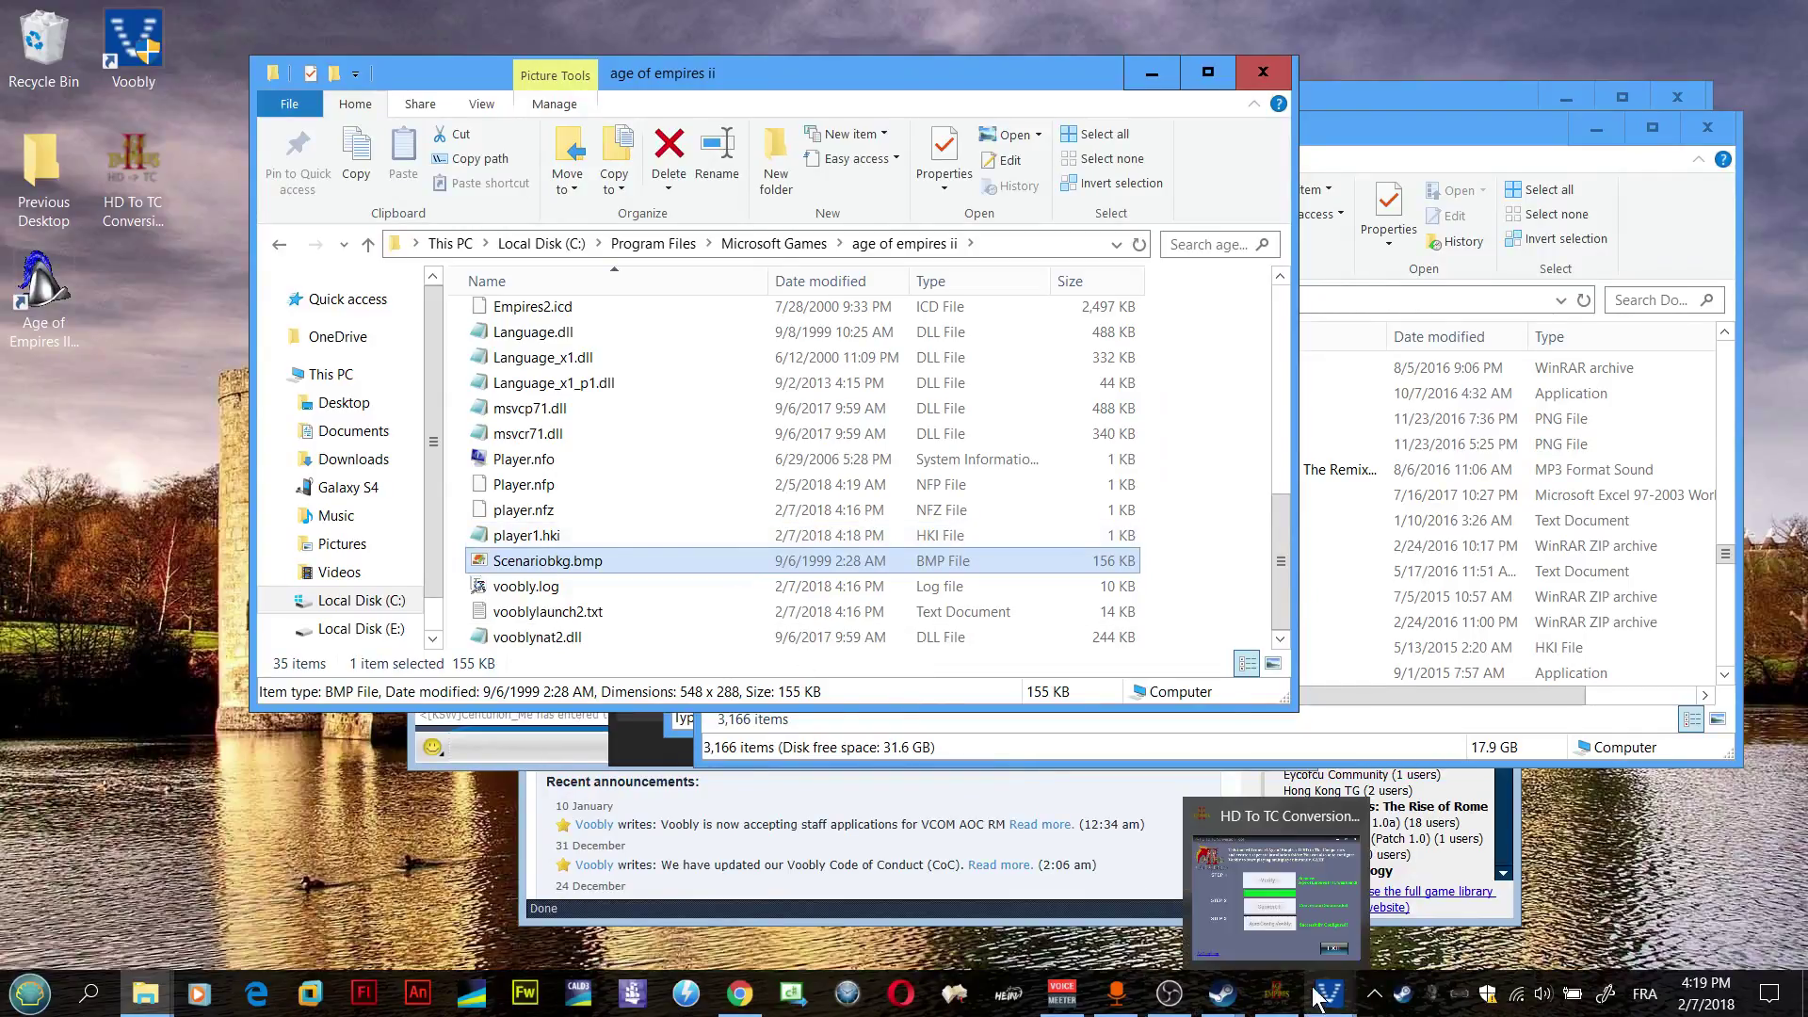
pyautogui.click(1500, 899)
pyautogui.click(626, 191)
pyautogui.click(83, 142)
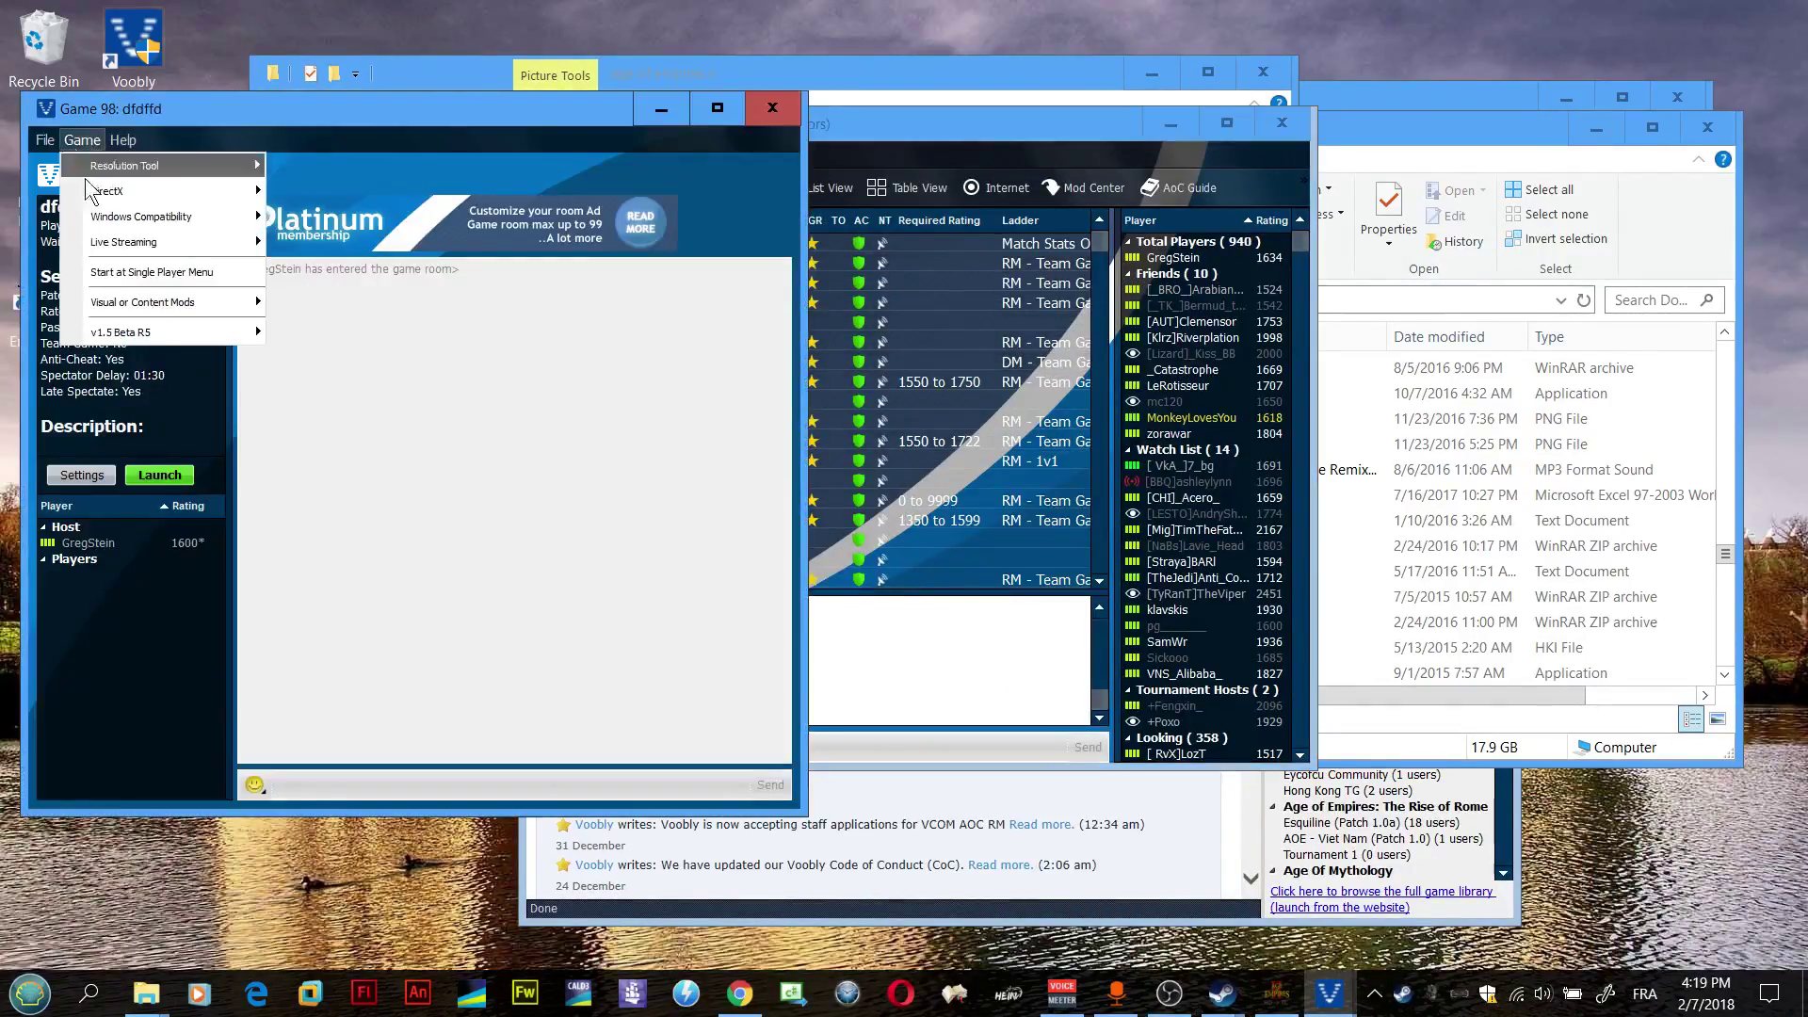
pyautogui.click(131, 270)
pyautogui.click(160, 475)
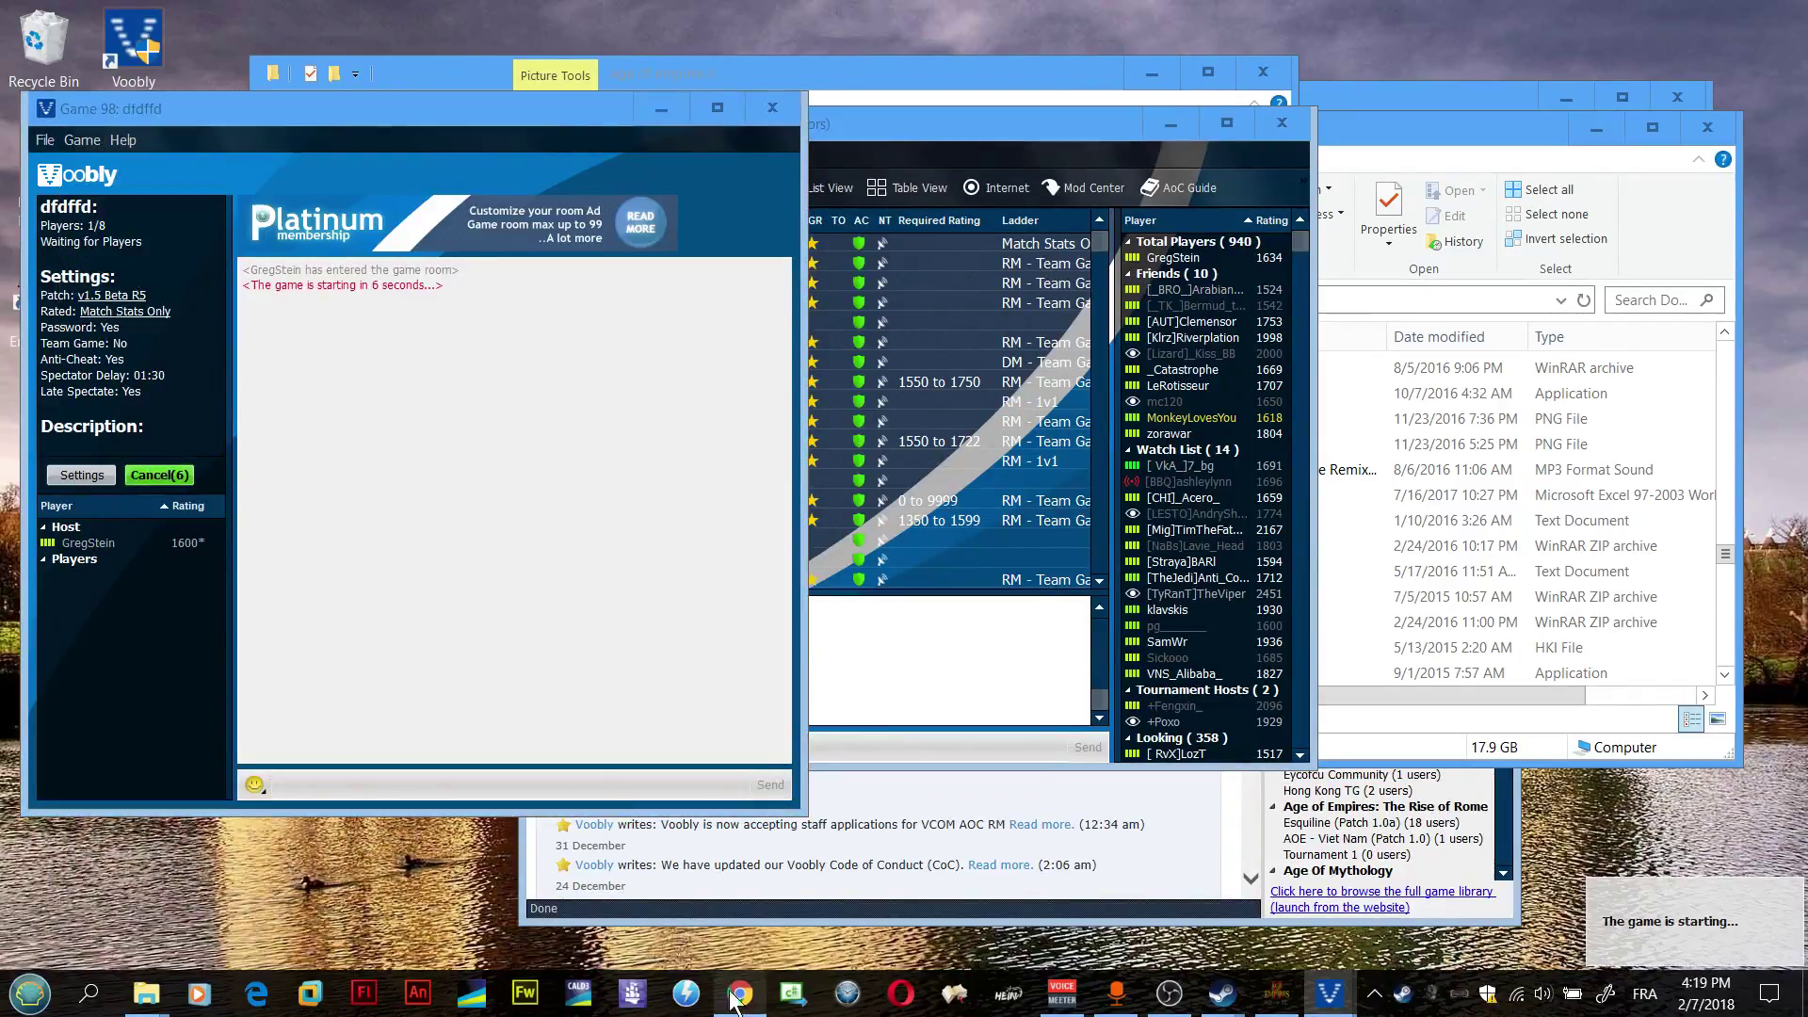
# Step: Examine the Cannon Galleon hotkey in the Dock group of the Hotkey Editor in Chrome
pyautogui.click(350, 17)
pyautogui.click(105, 17)
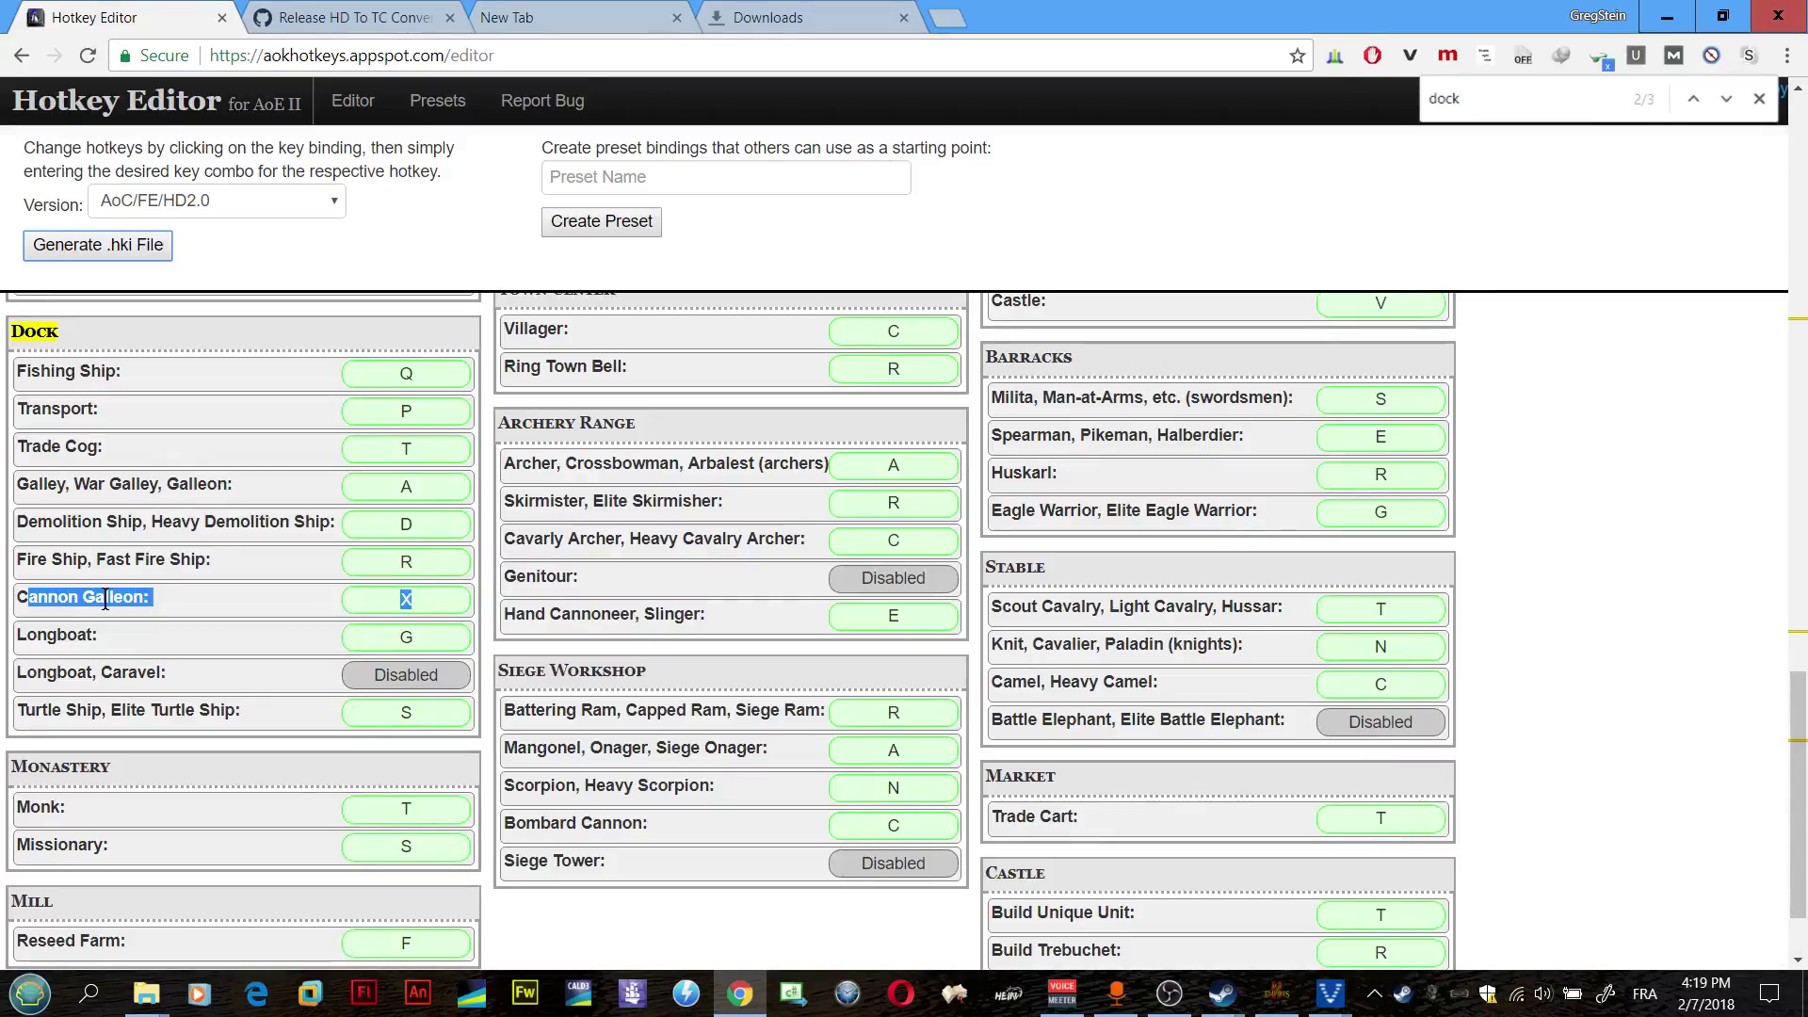
pyautogui.click(407, 607)
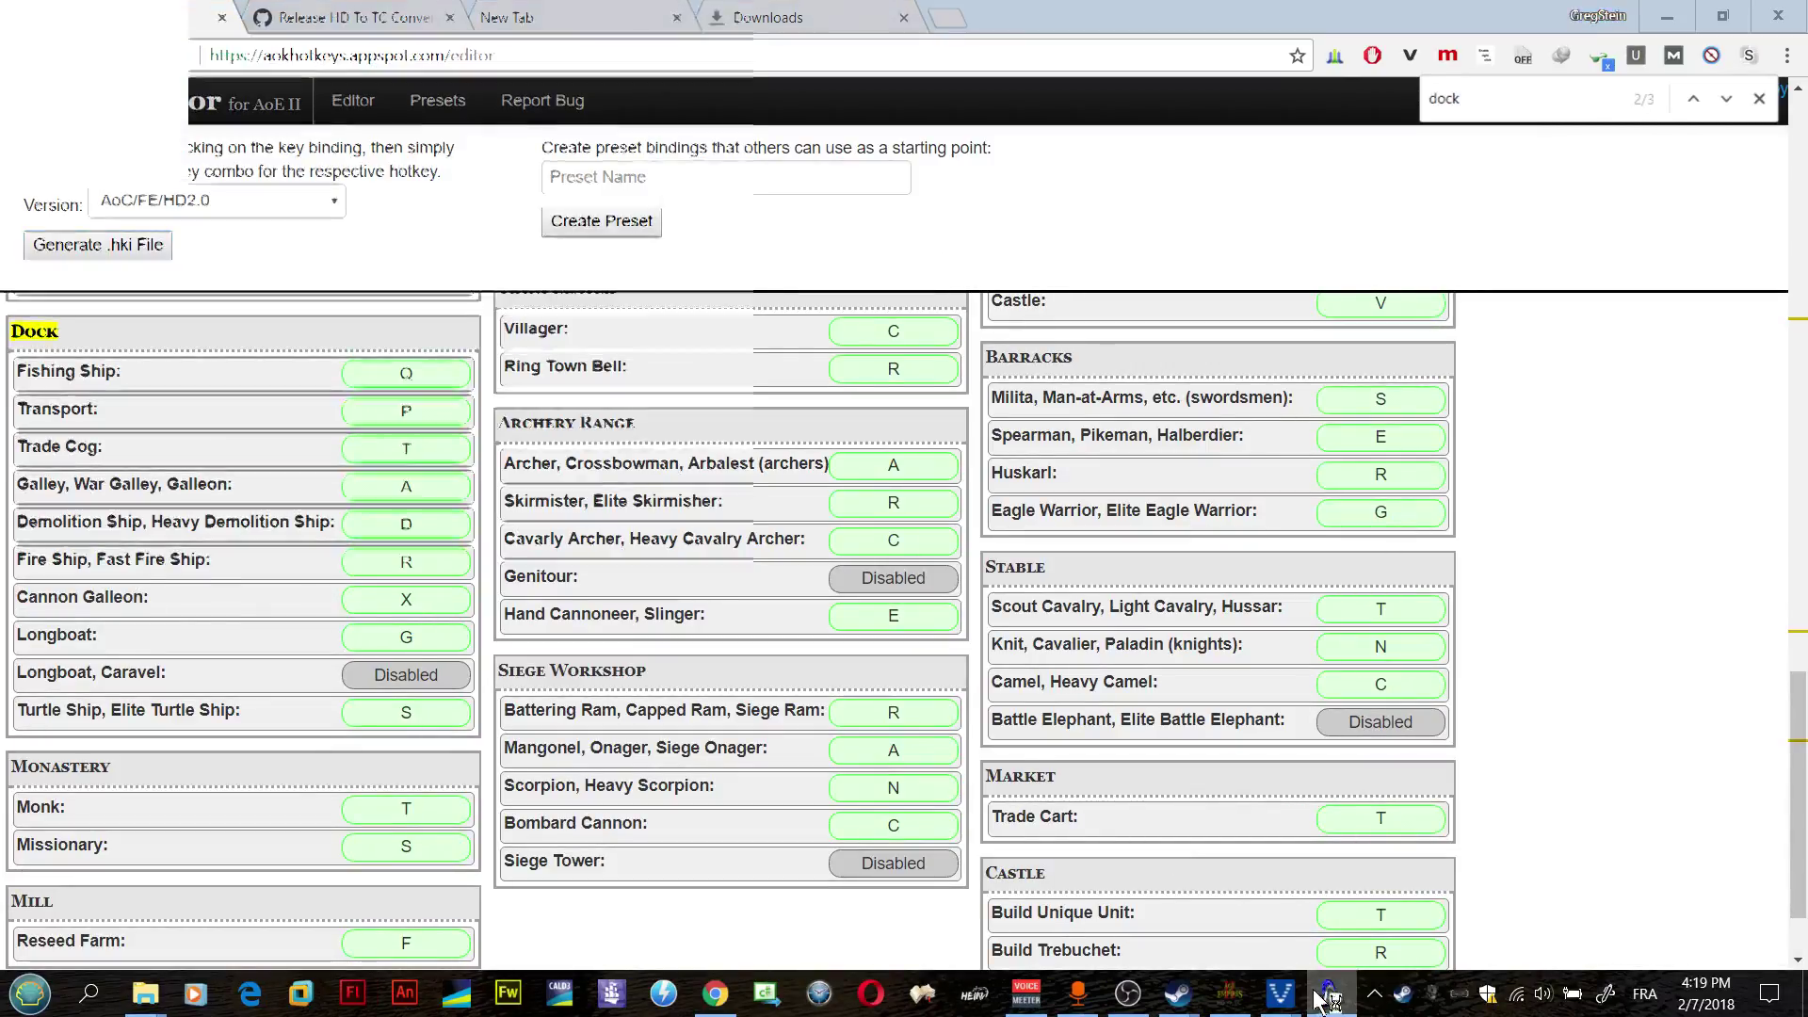
# Step: Check the Cannon Galleon hotkey in the game's Dock hotkey group, comparing it with the Hotkey Editor, and exit the game
pyautogui.click(354, 106)
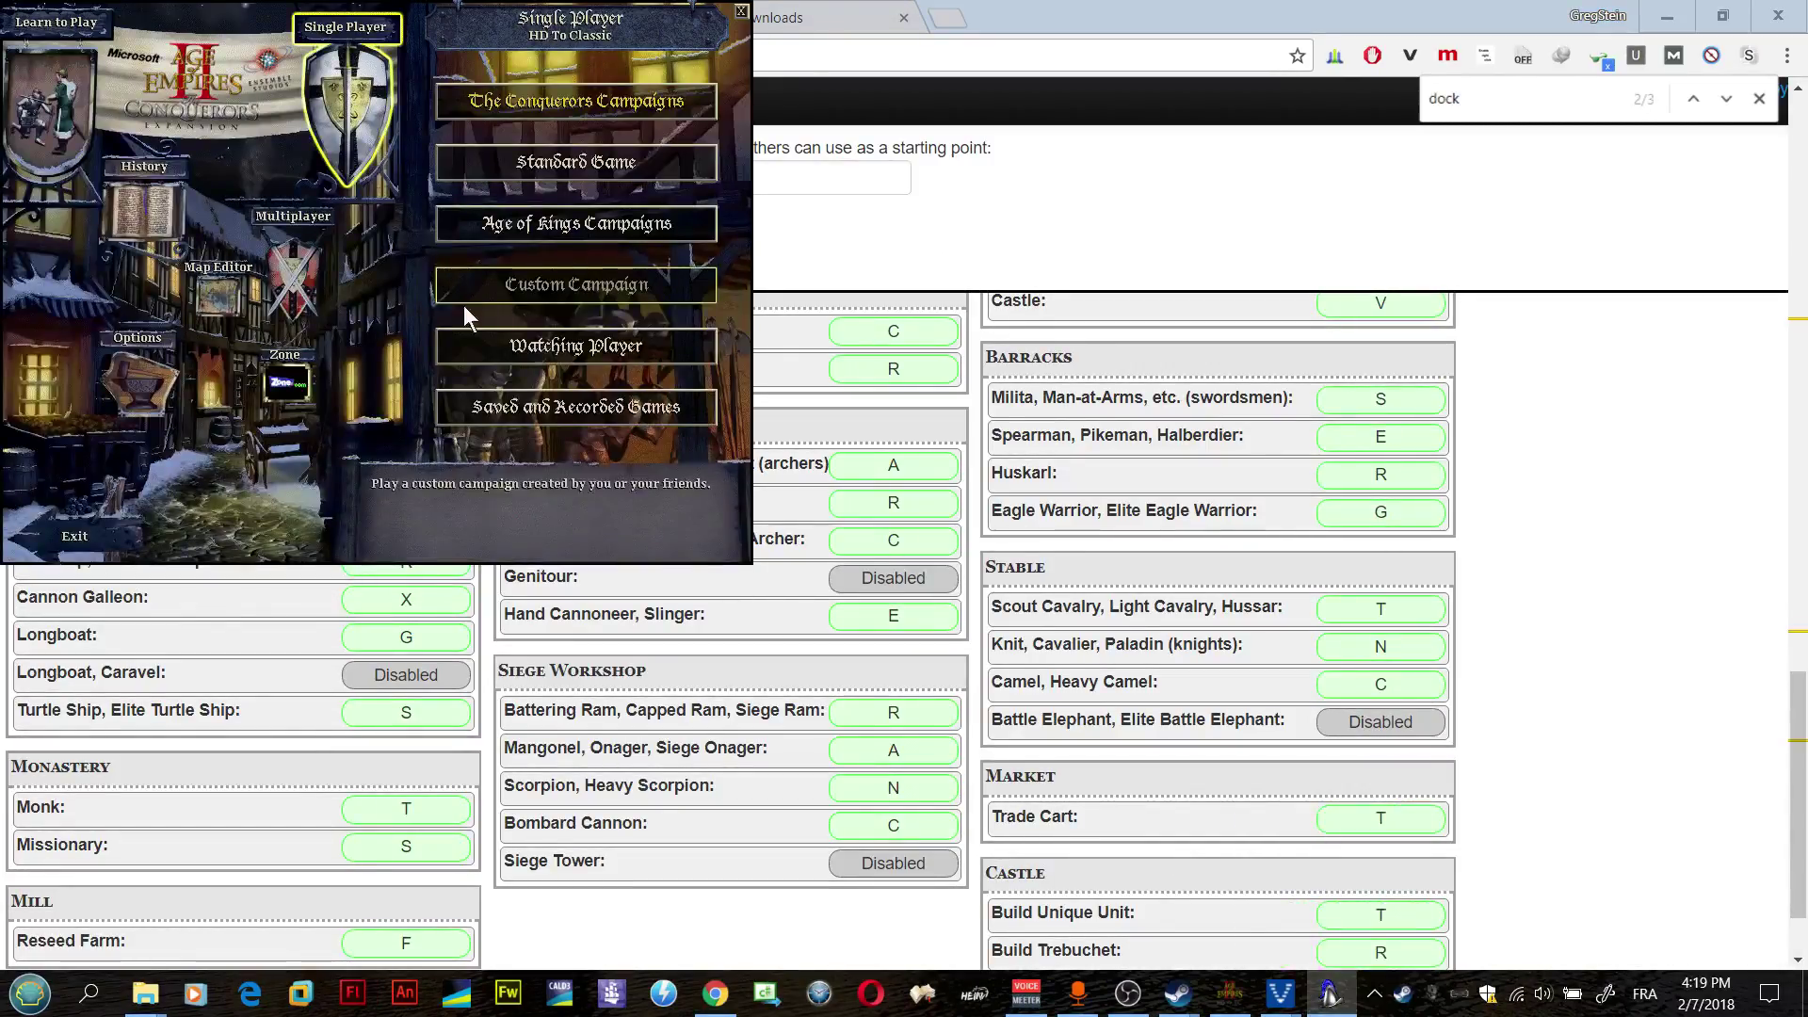
pyautogui.click(145, 380)
pyautogui.click(535, 191)
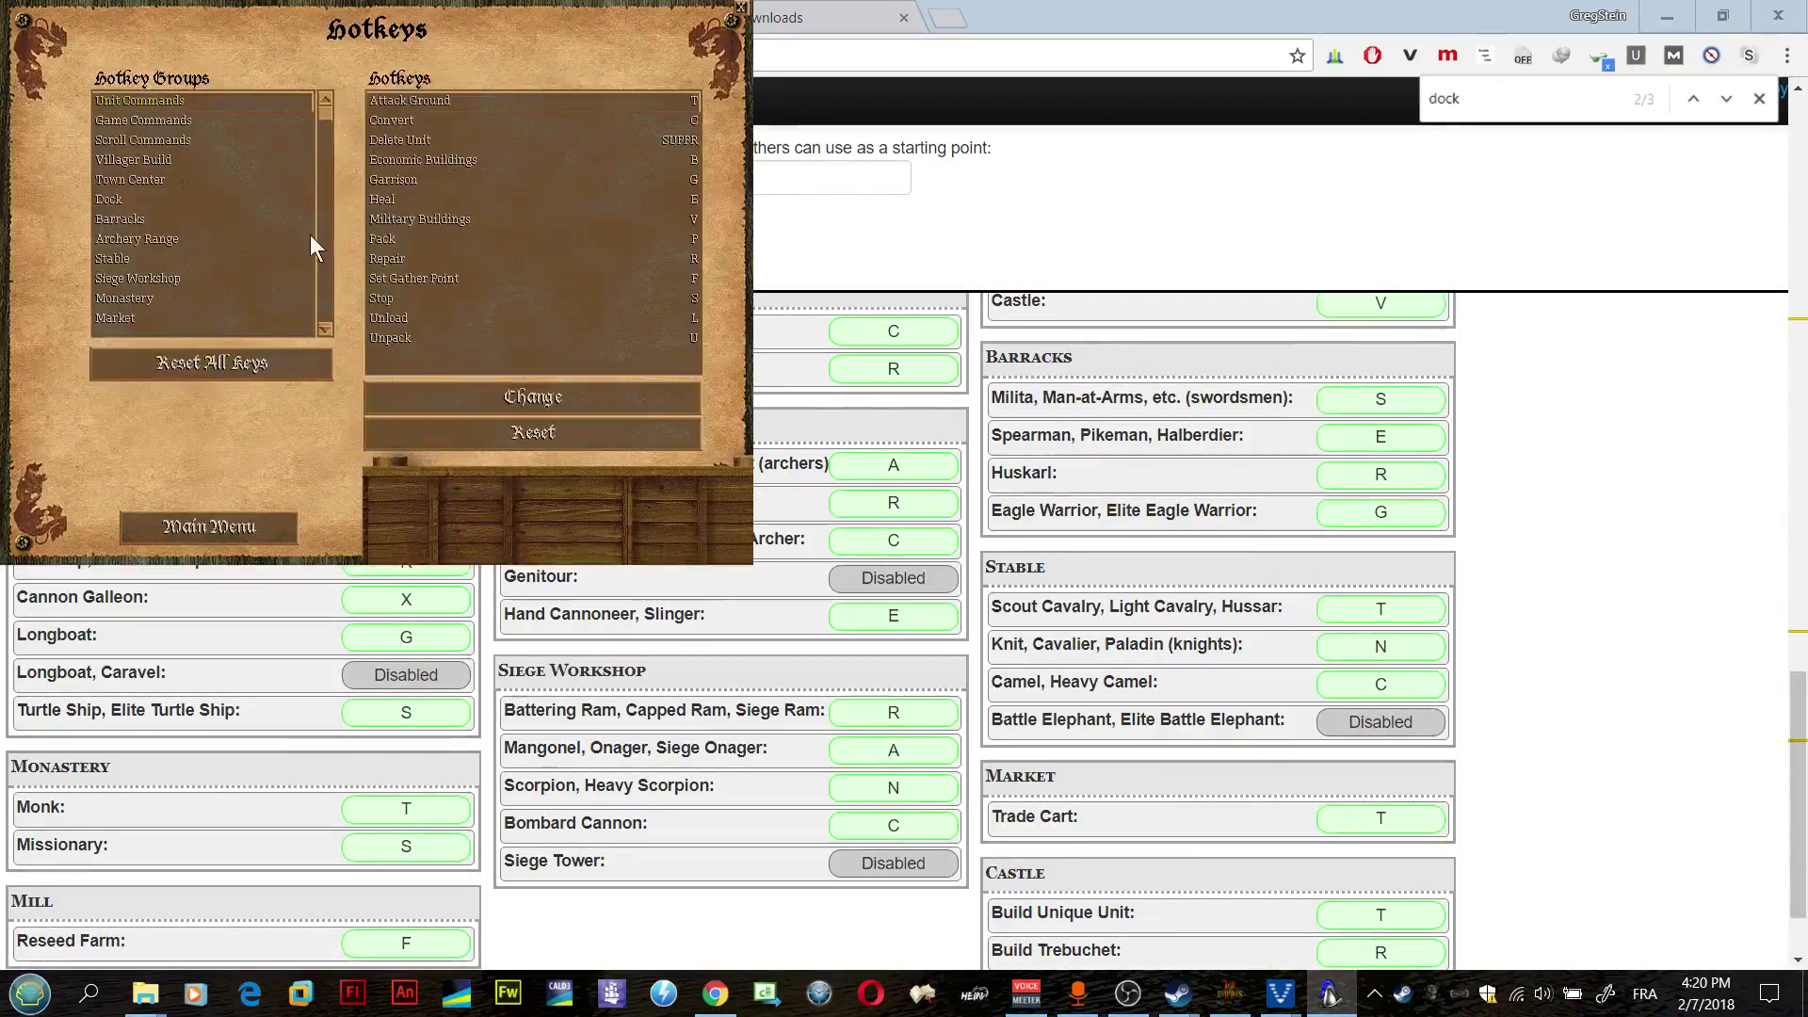
pyautogui.click(122, 202)
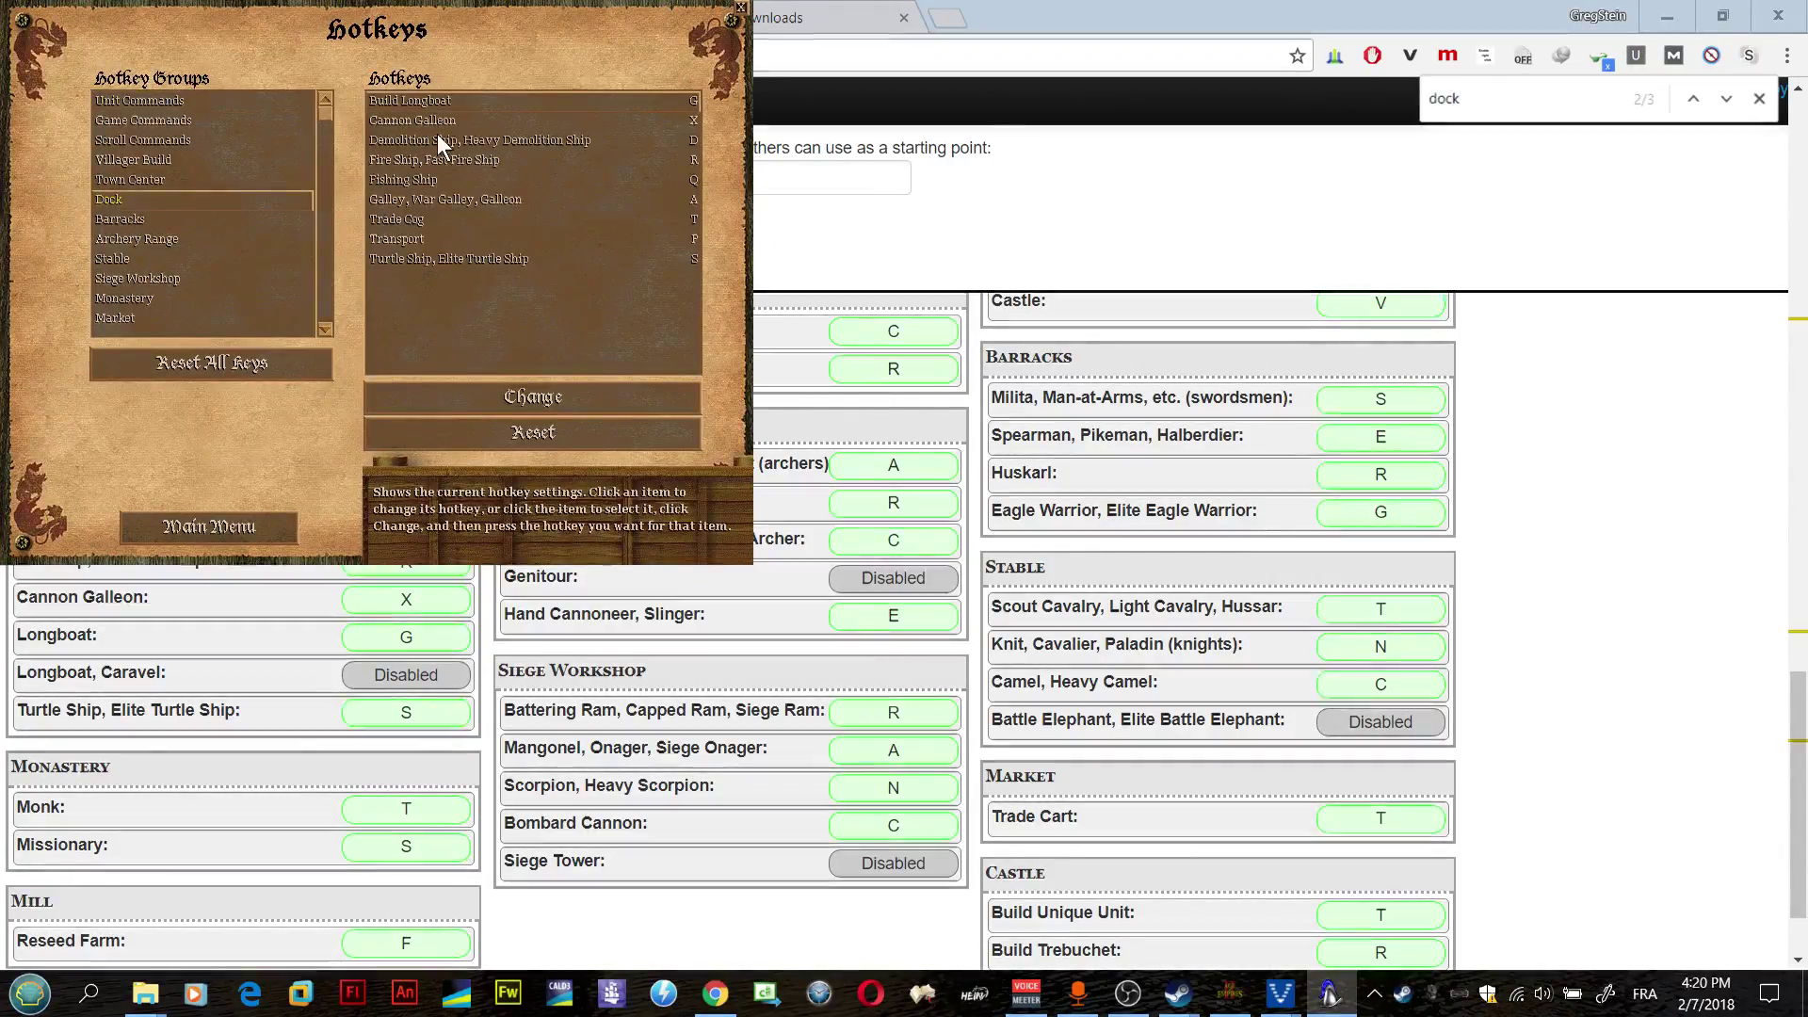
pyautogui.click(454, 123)
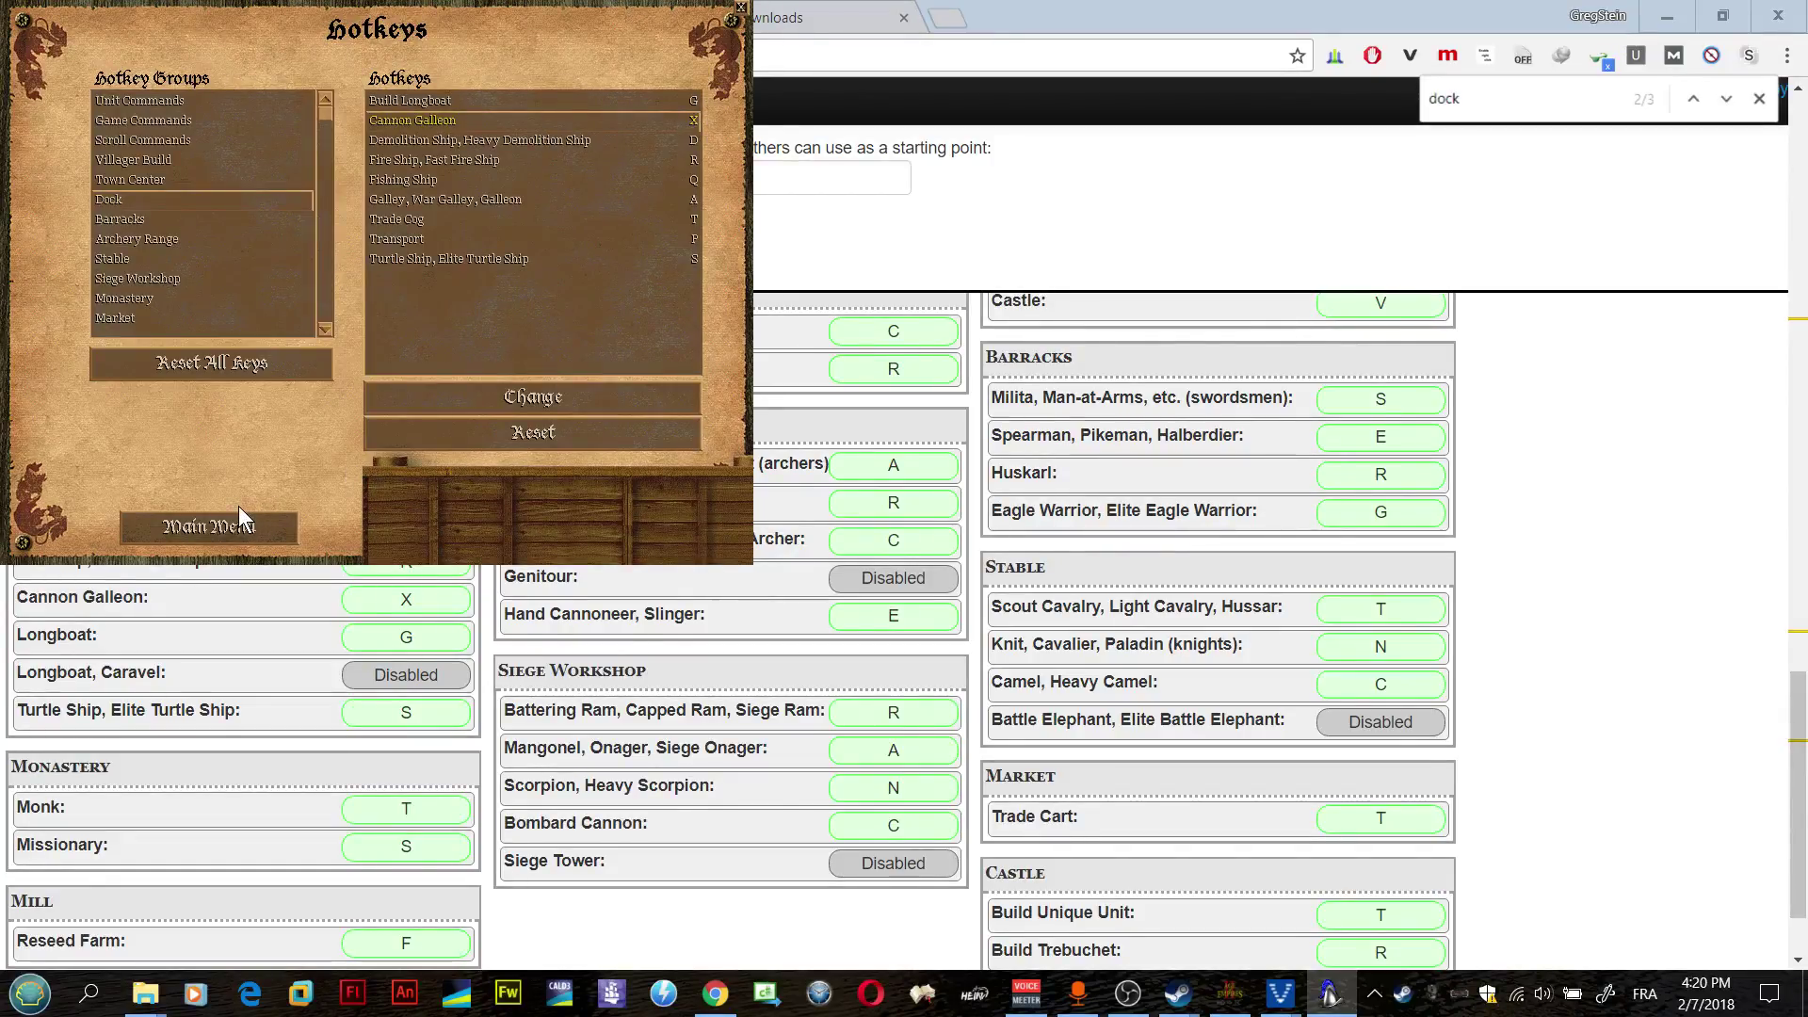
pyautogui.click(222, 524)
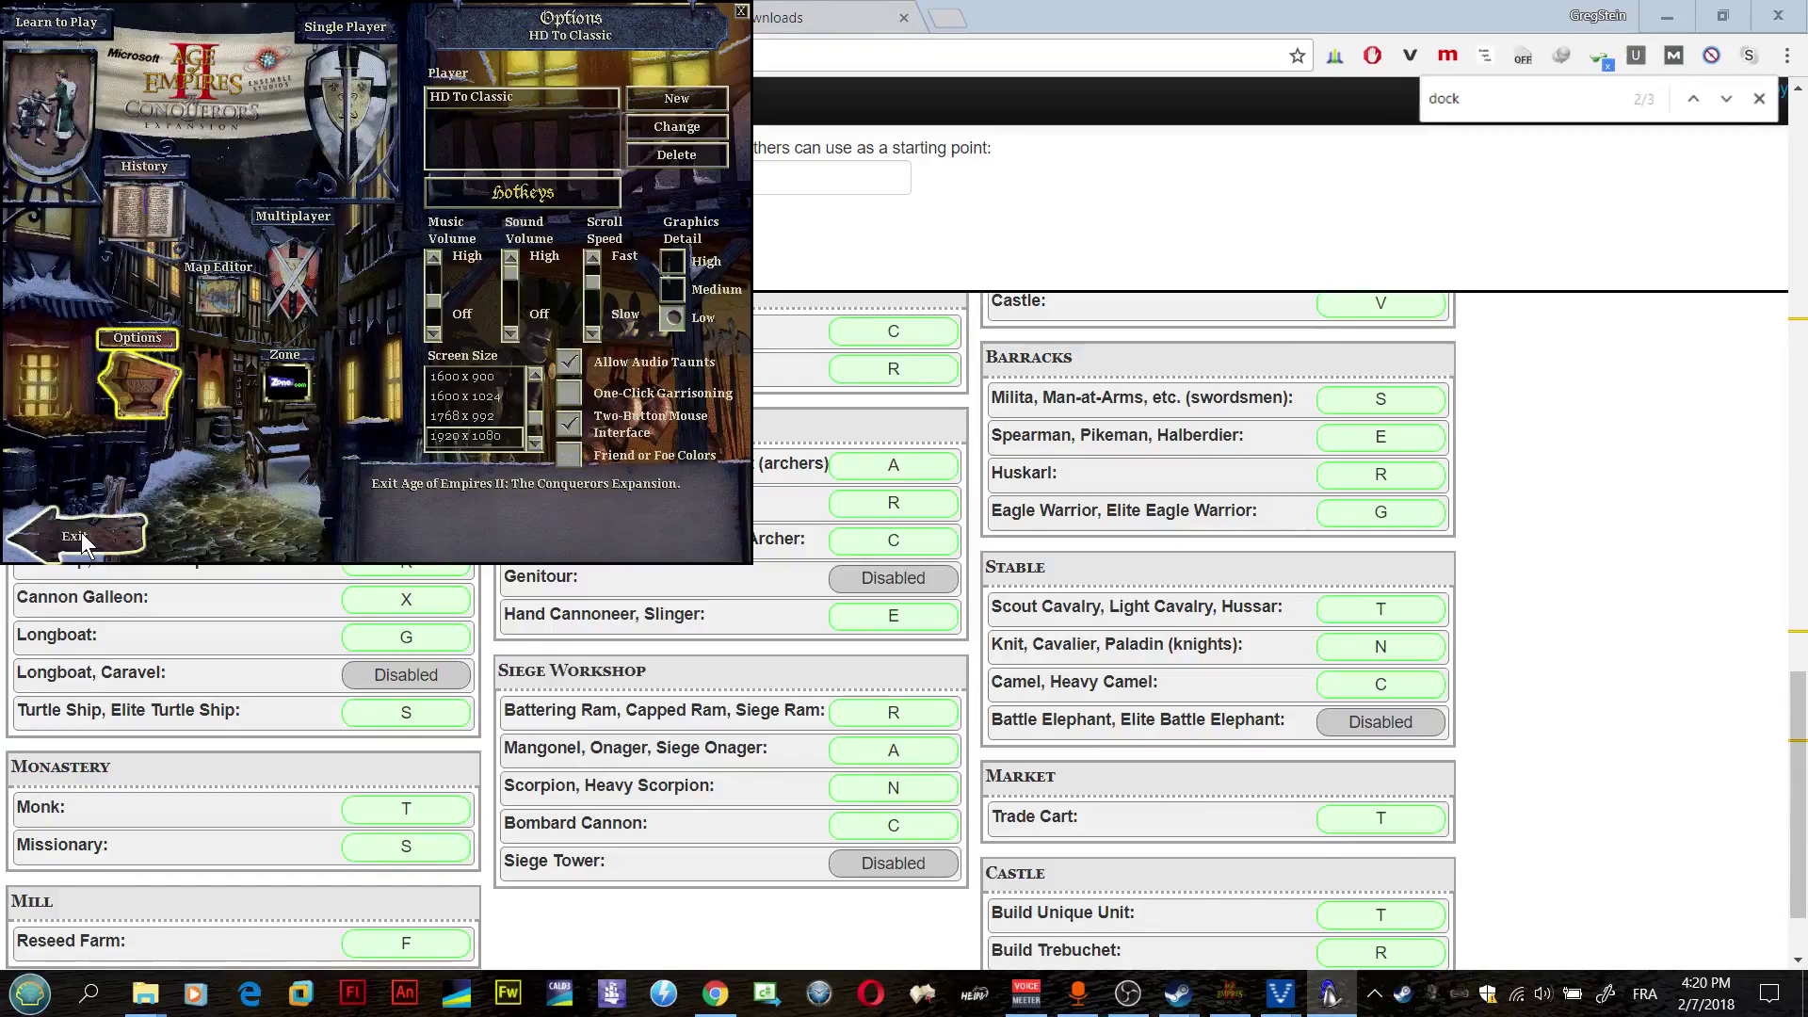
pyautogui.click(81, 533)
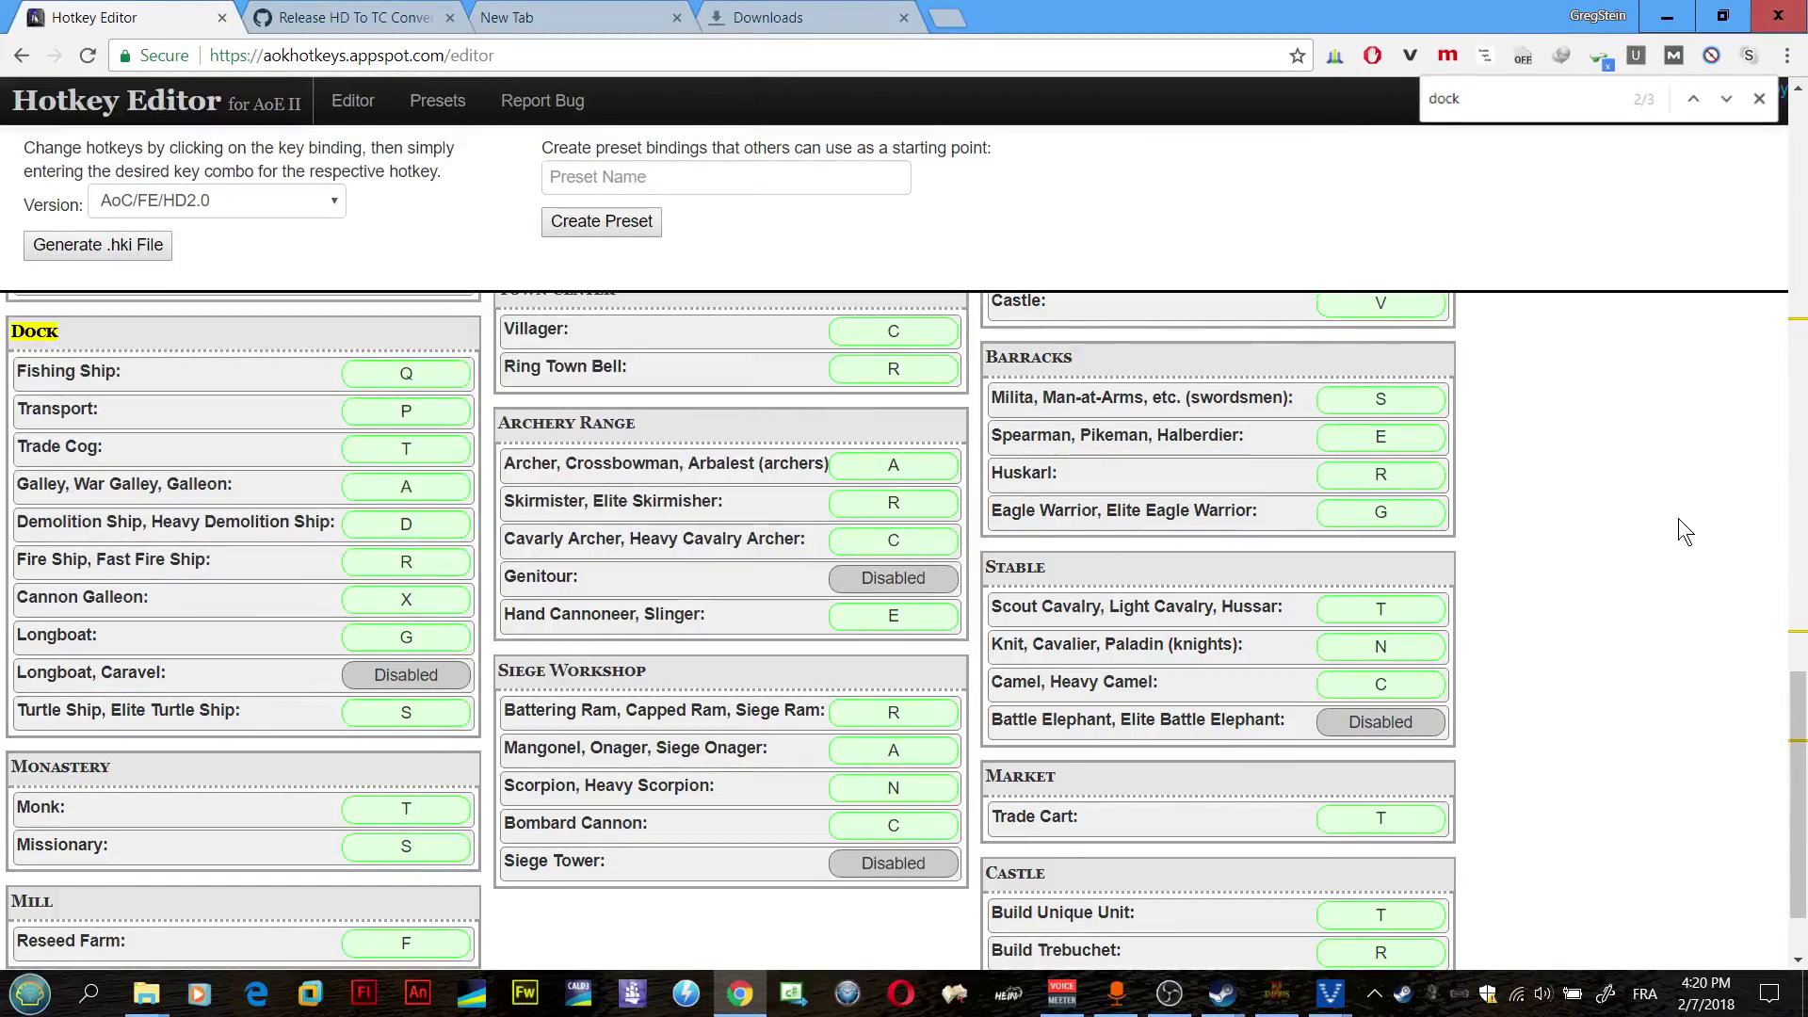
# Step: Go to reddit.com/r/aoe2 and open the comments of the post "Introducing Age of Empires II HD To TC Conversion Tool"
pyautogui.moveTo(1798, 796); pyautogui.dragTo(1803, 310)
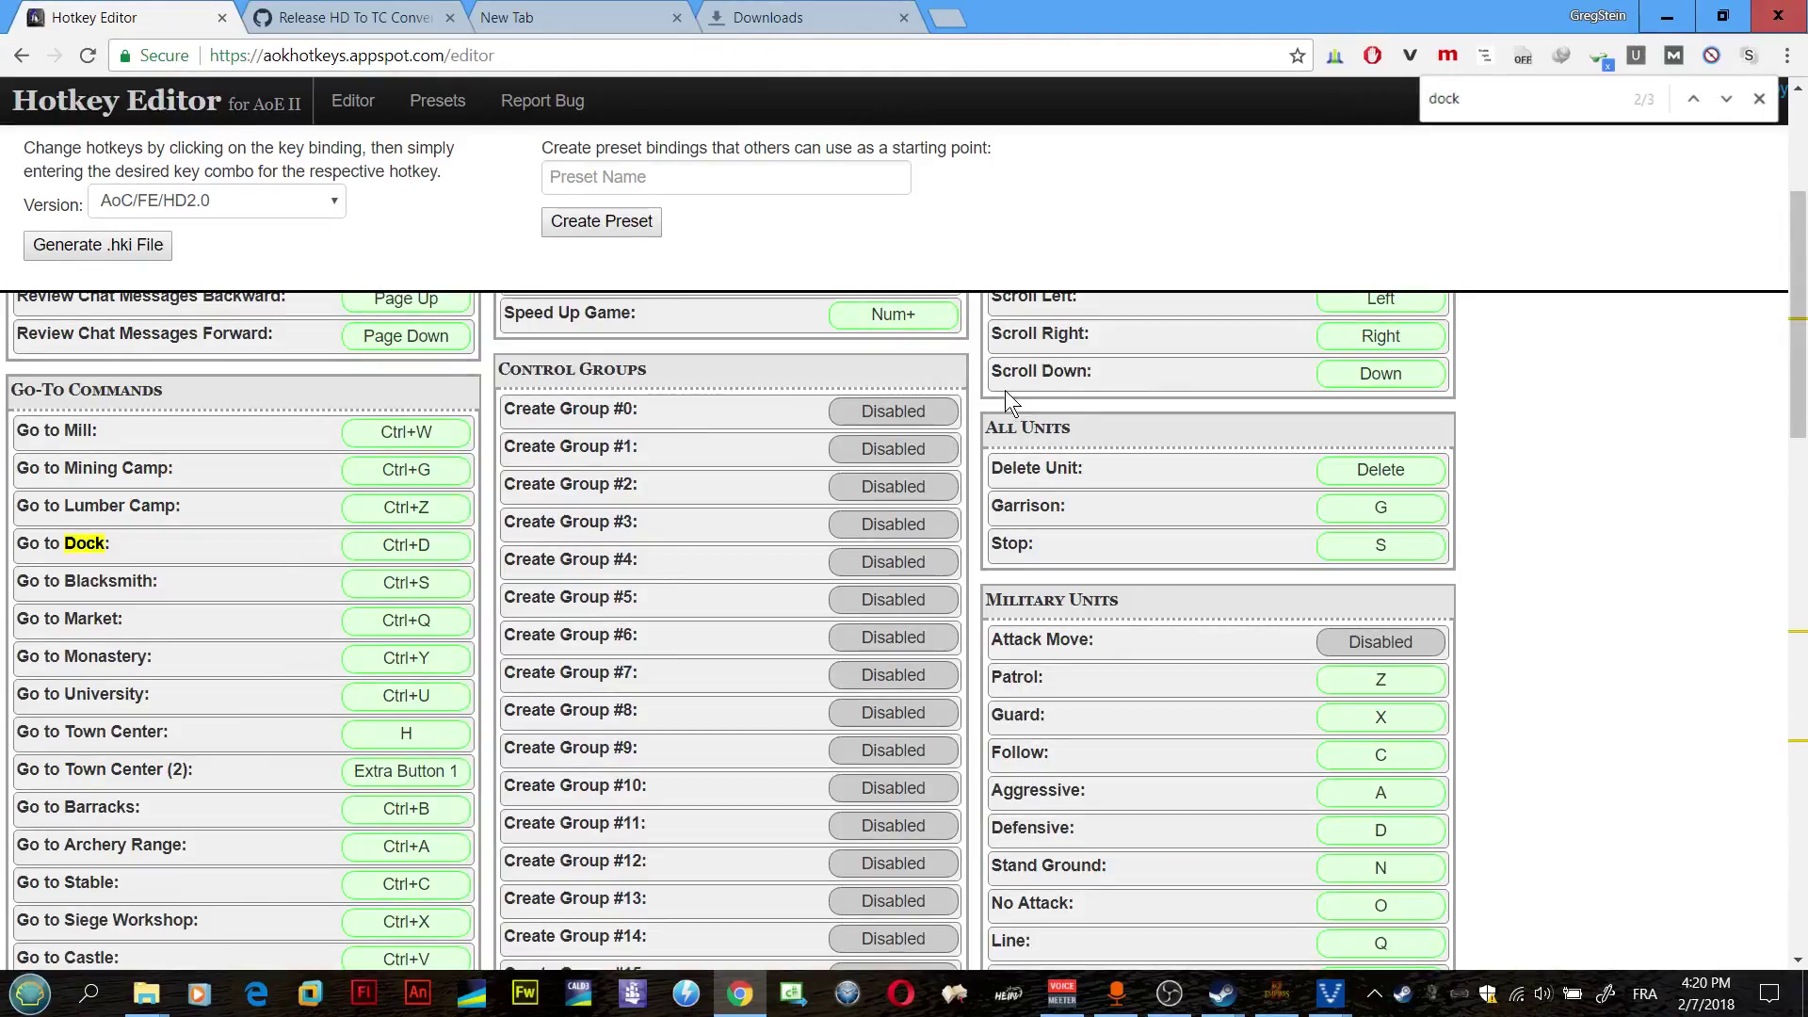
pyautogui.click(365, 34)
pyautogui.click(365, 49)
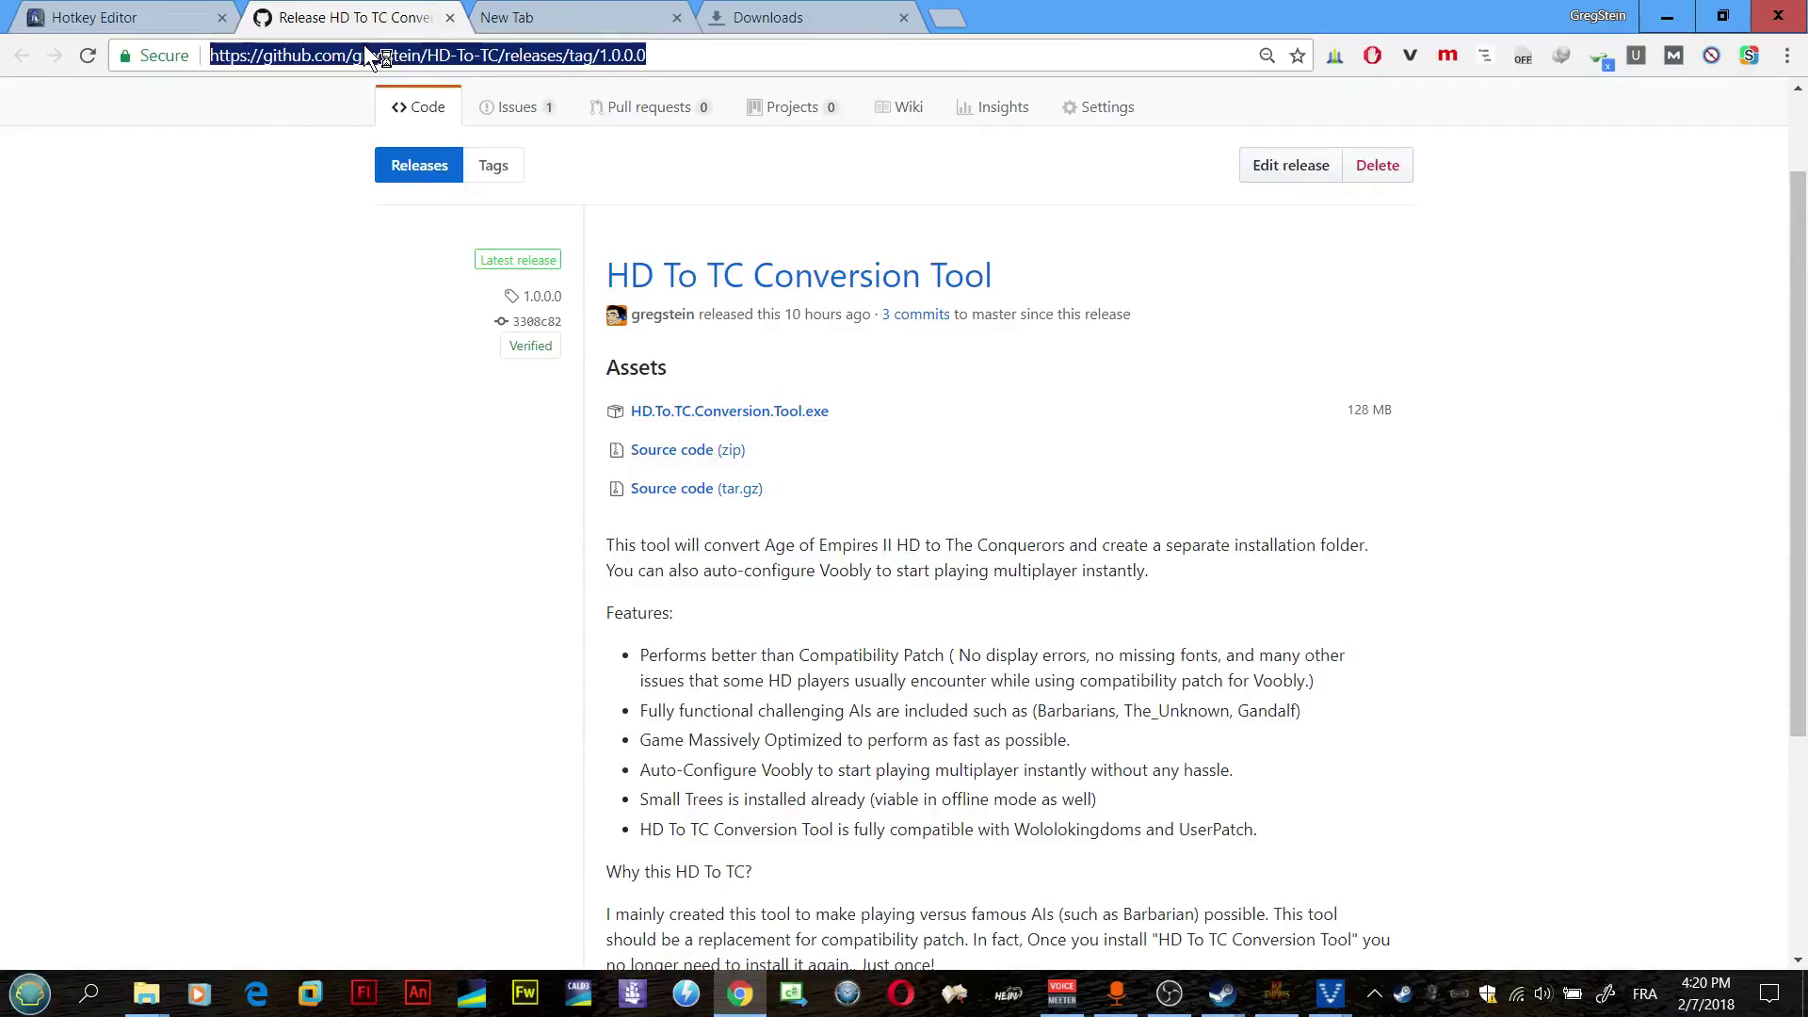
pyautogui.write('redd')
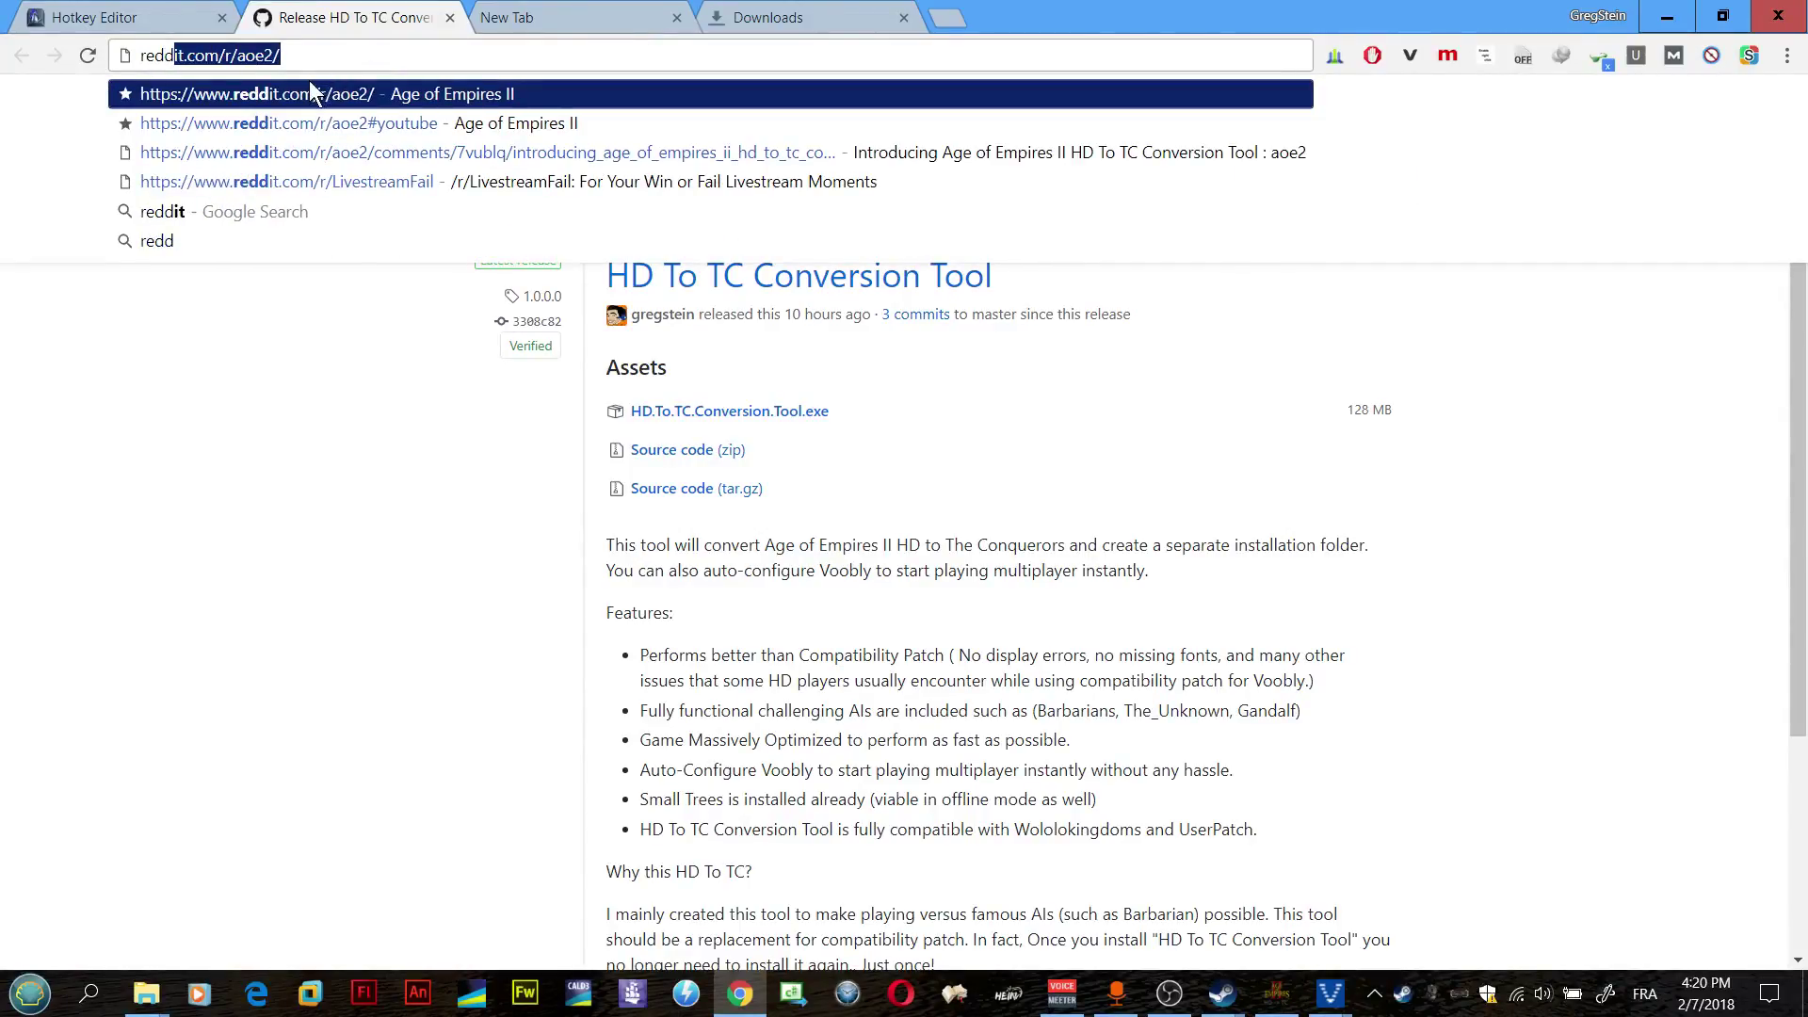
pyautogui.press('Return')
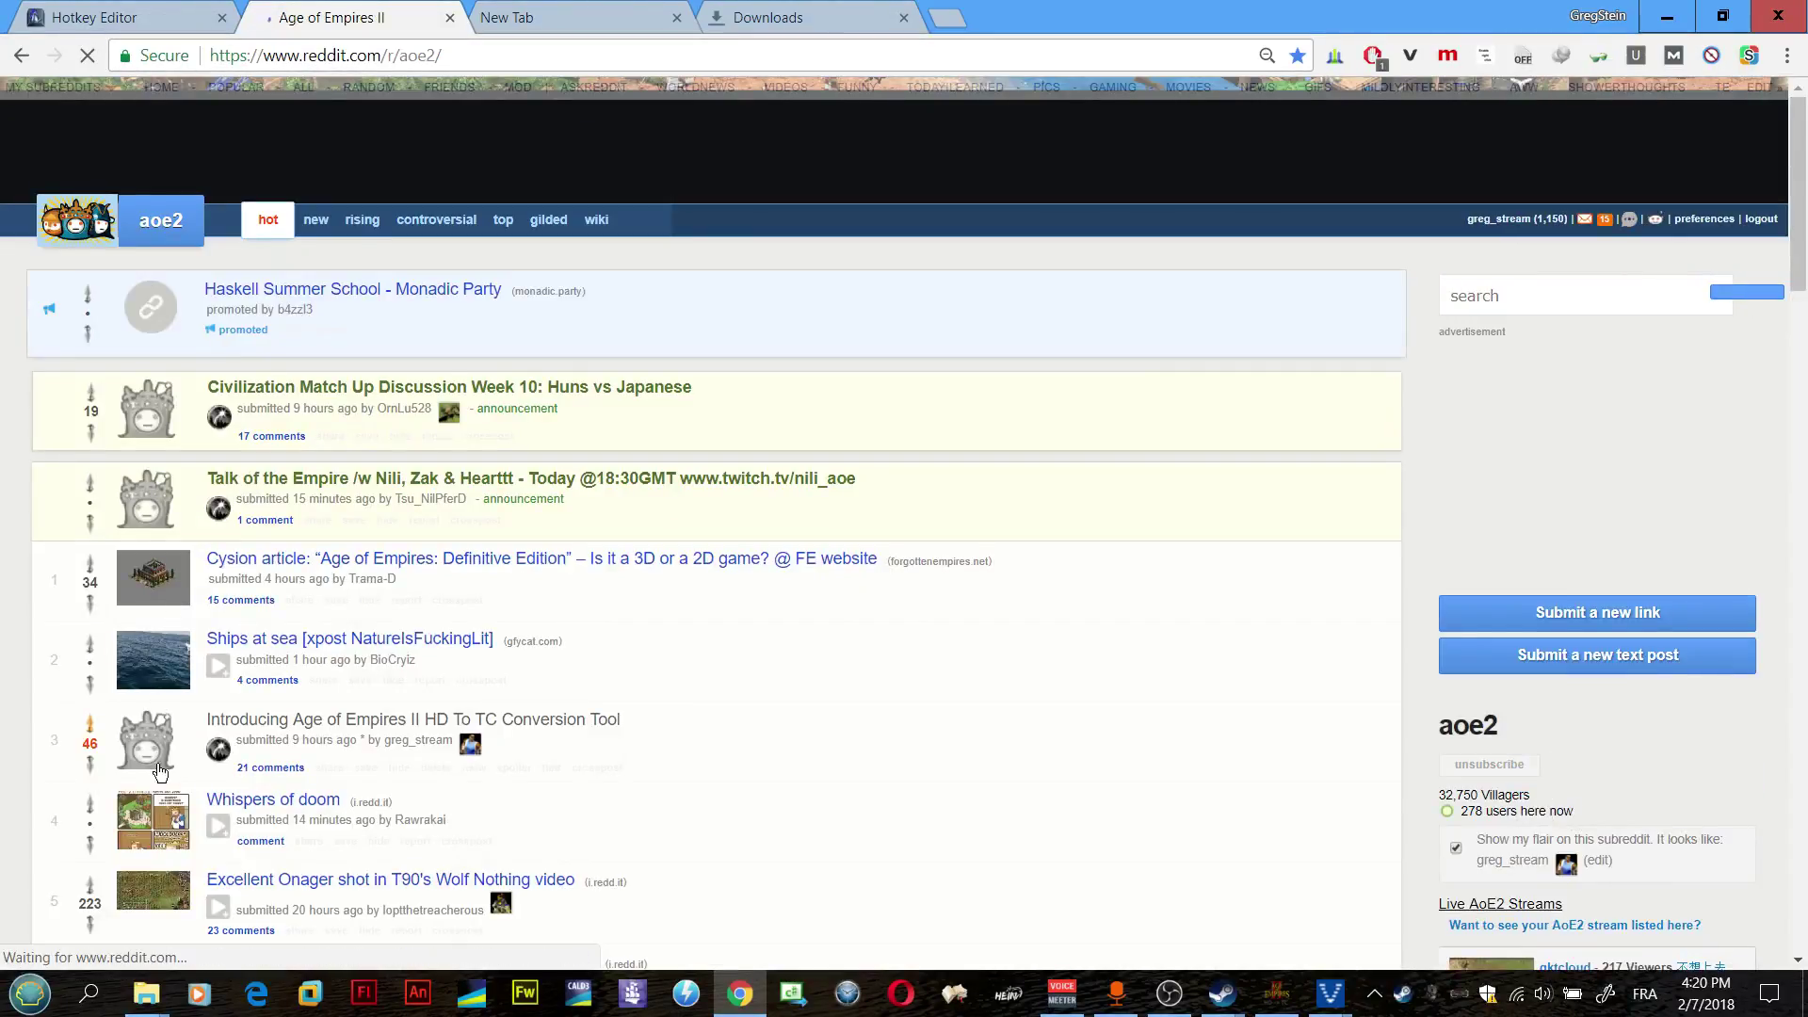
pyautogui.click(270, 768)
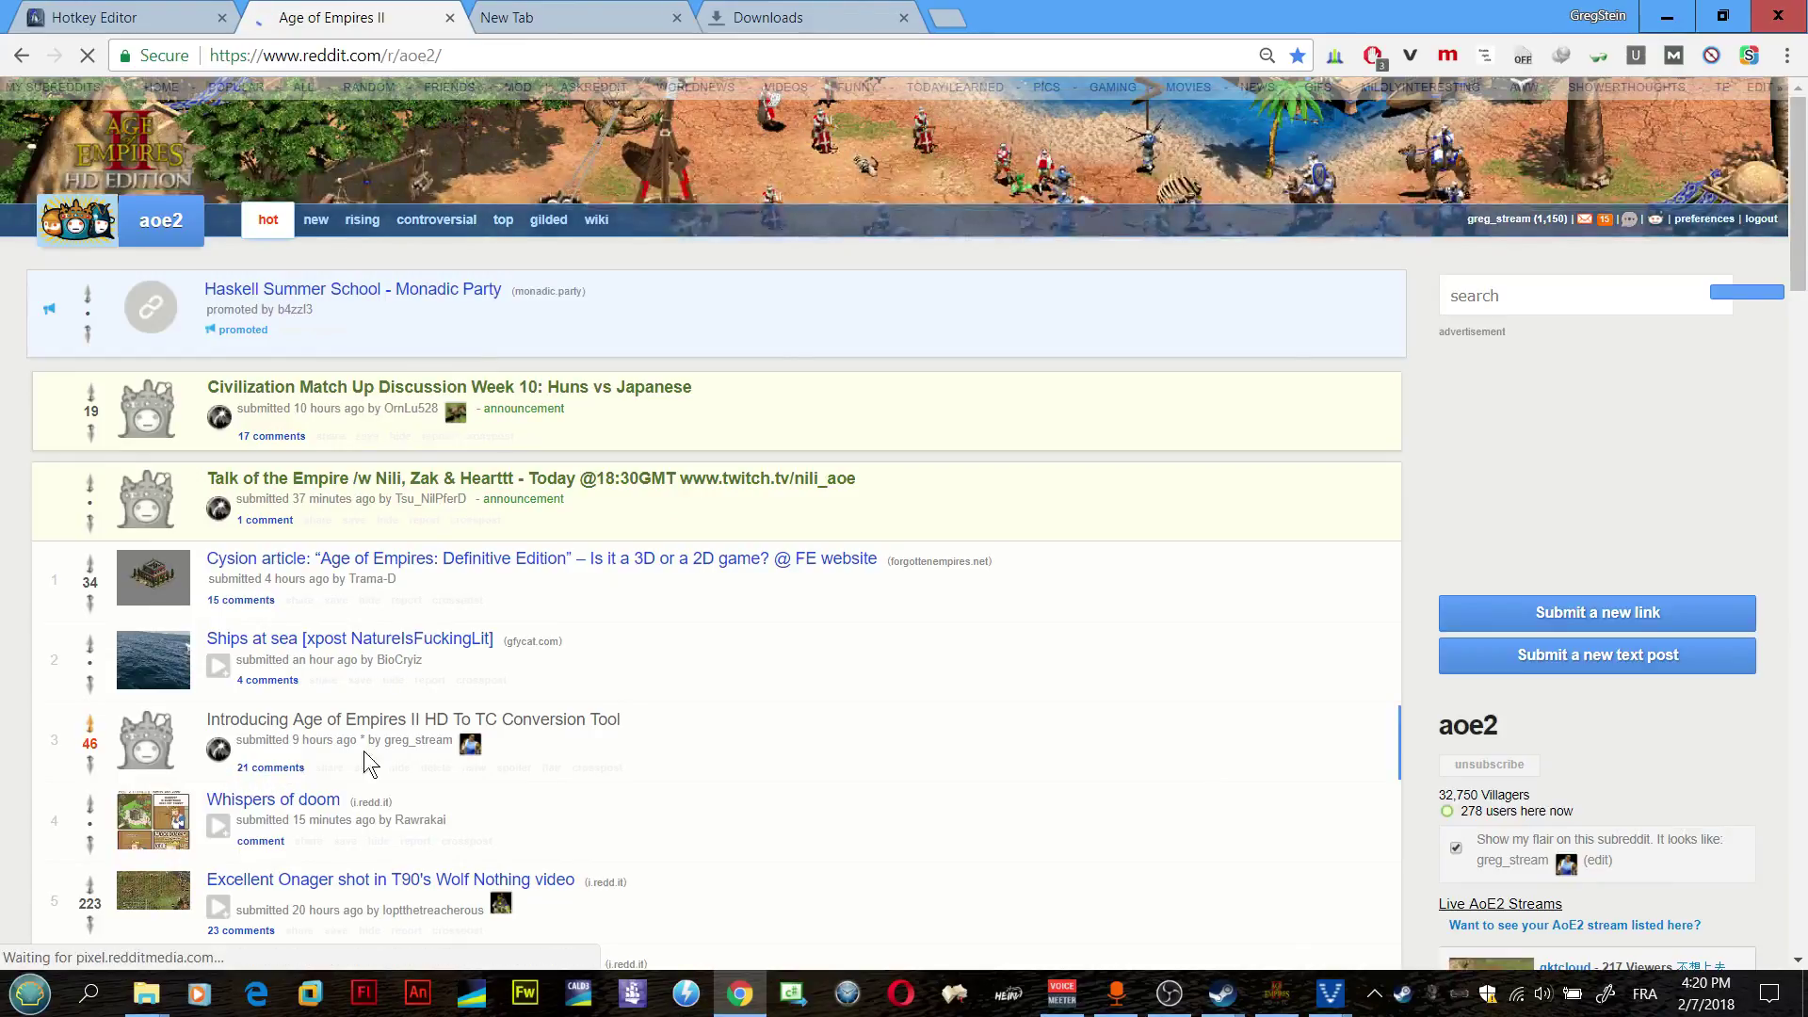
# Step: Start a reply to the comment asking whether anyone has done the new method, quoting "one this new method successf"
pyautogui.scroll(-8, 607, 635)
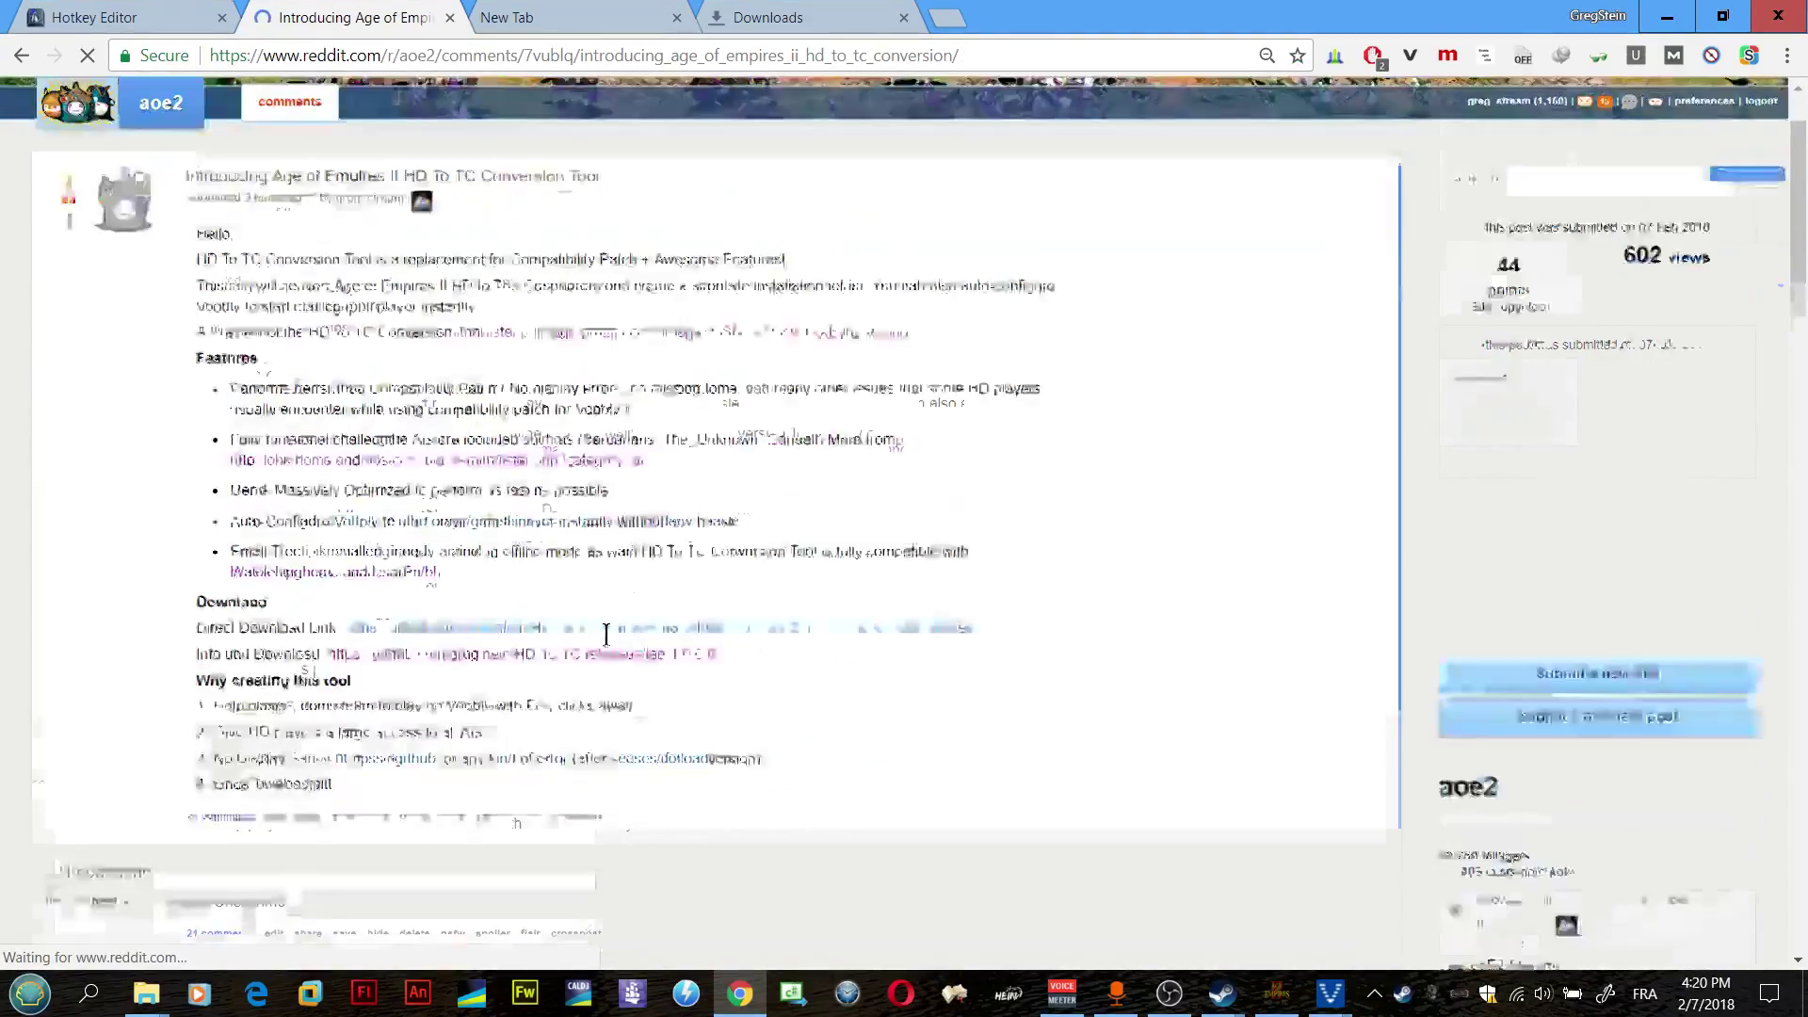
pyautogui.scroll(-5, 489, 565)
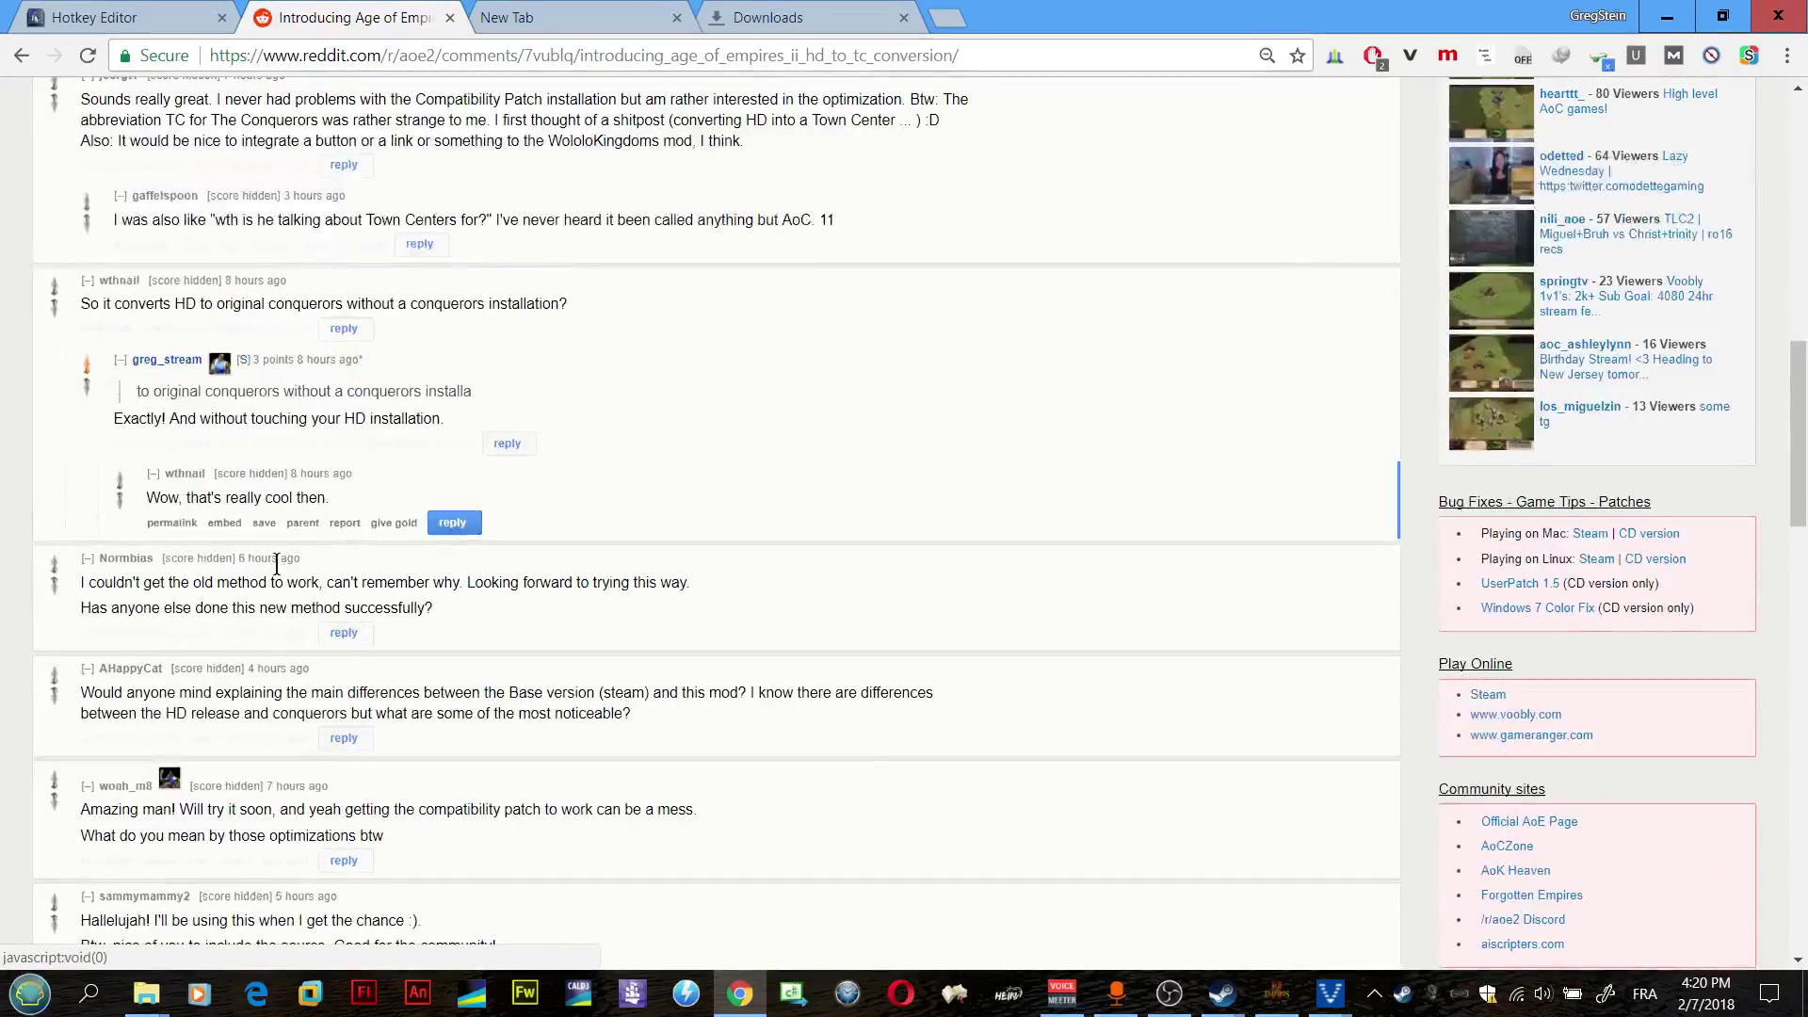
pyautogui.moveTo(203, 578); pyautogui.dragTo(644, 578)
pyautogui.moveTo(204, 607); pyautogui.dragTo(443, 595)
pyautogui.scroll(-3, 442, 596)
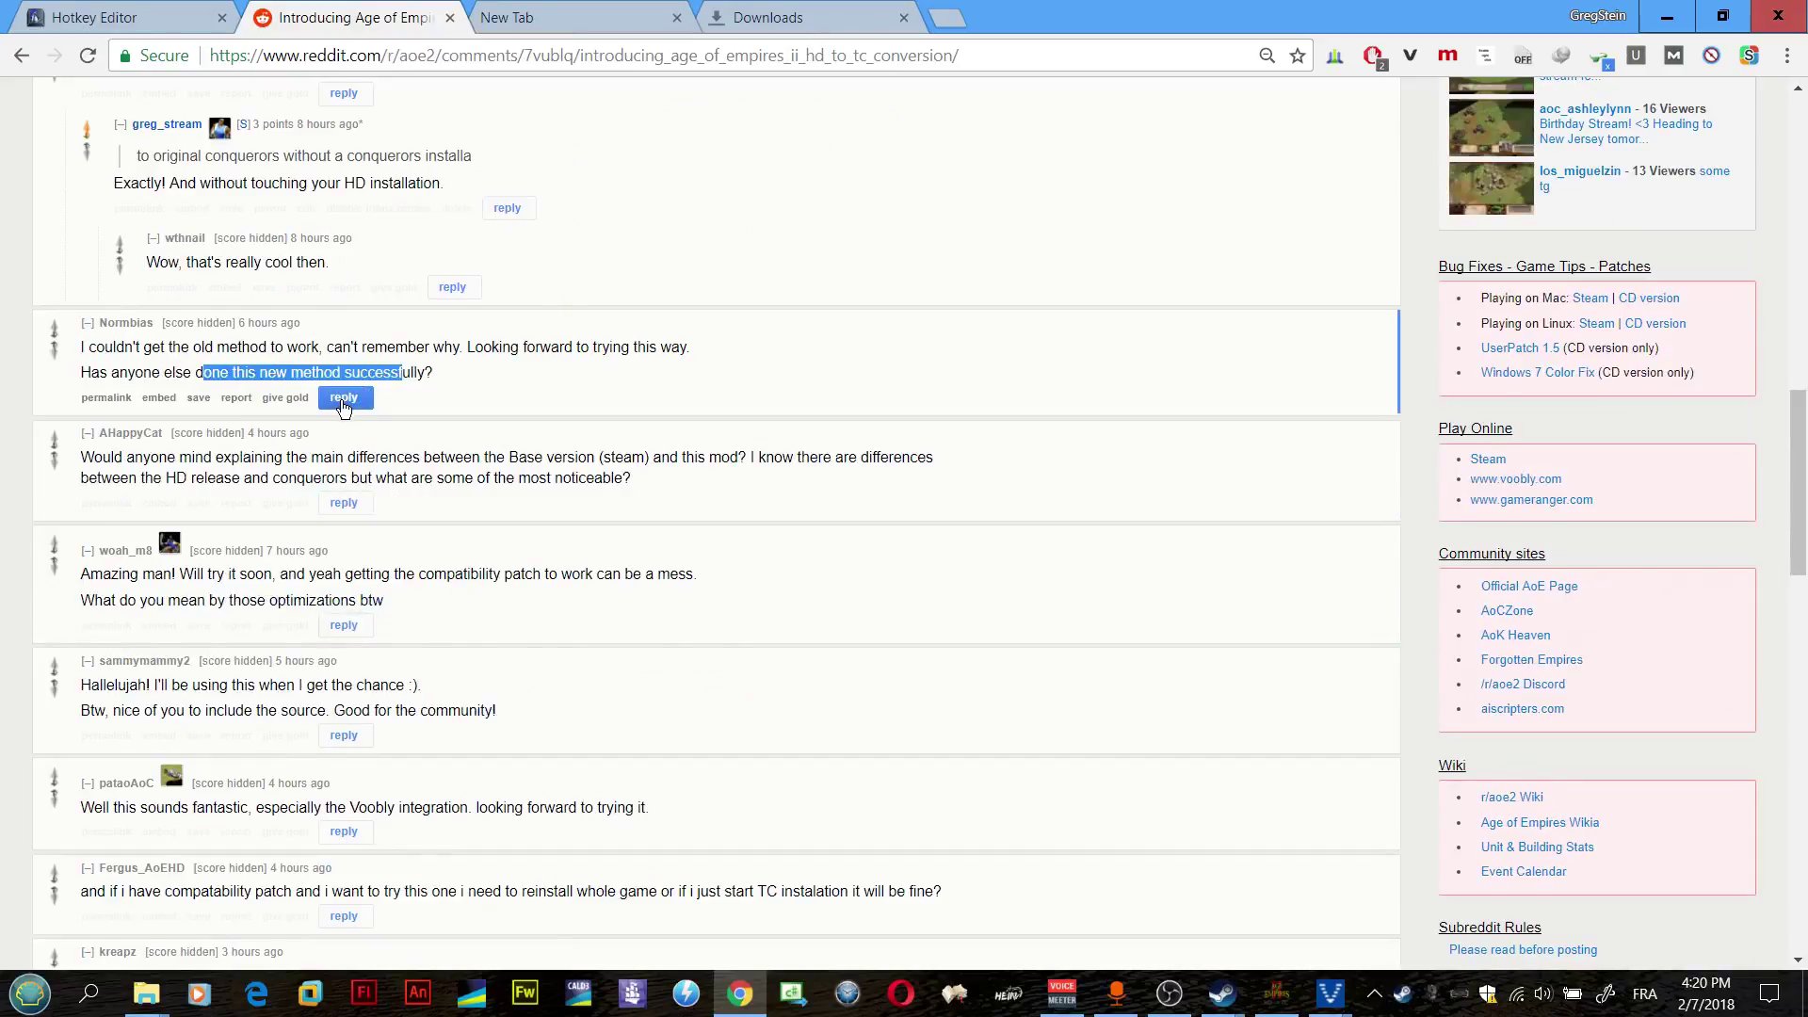
pyautogui.click(343, 396)
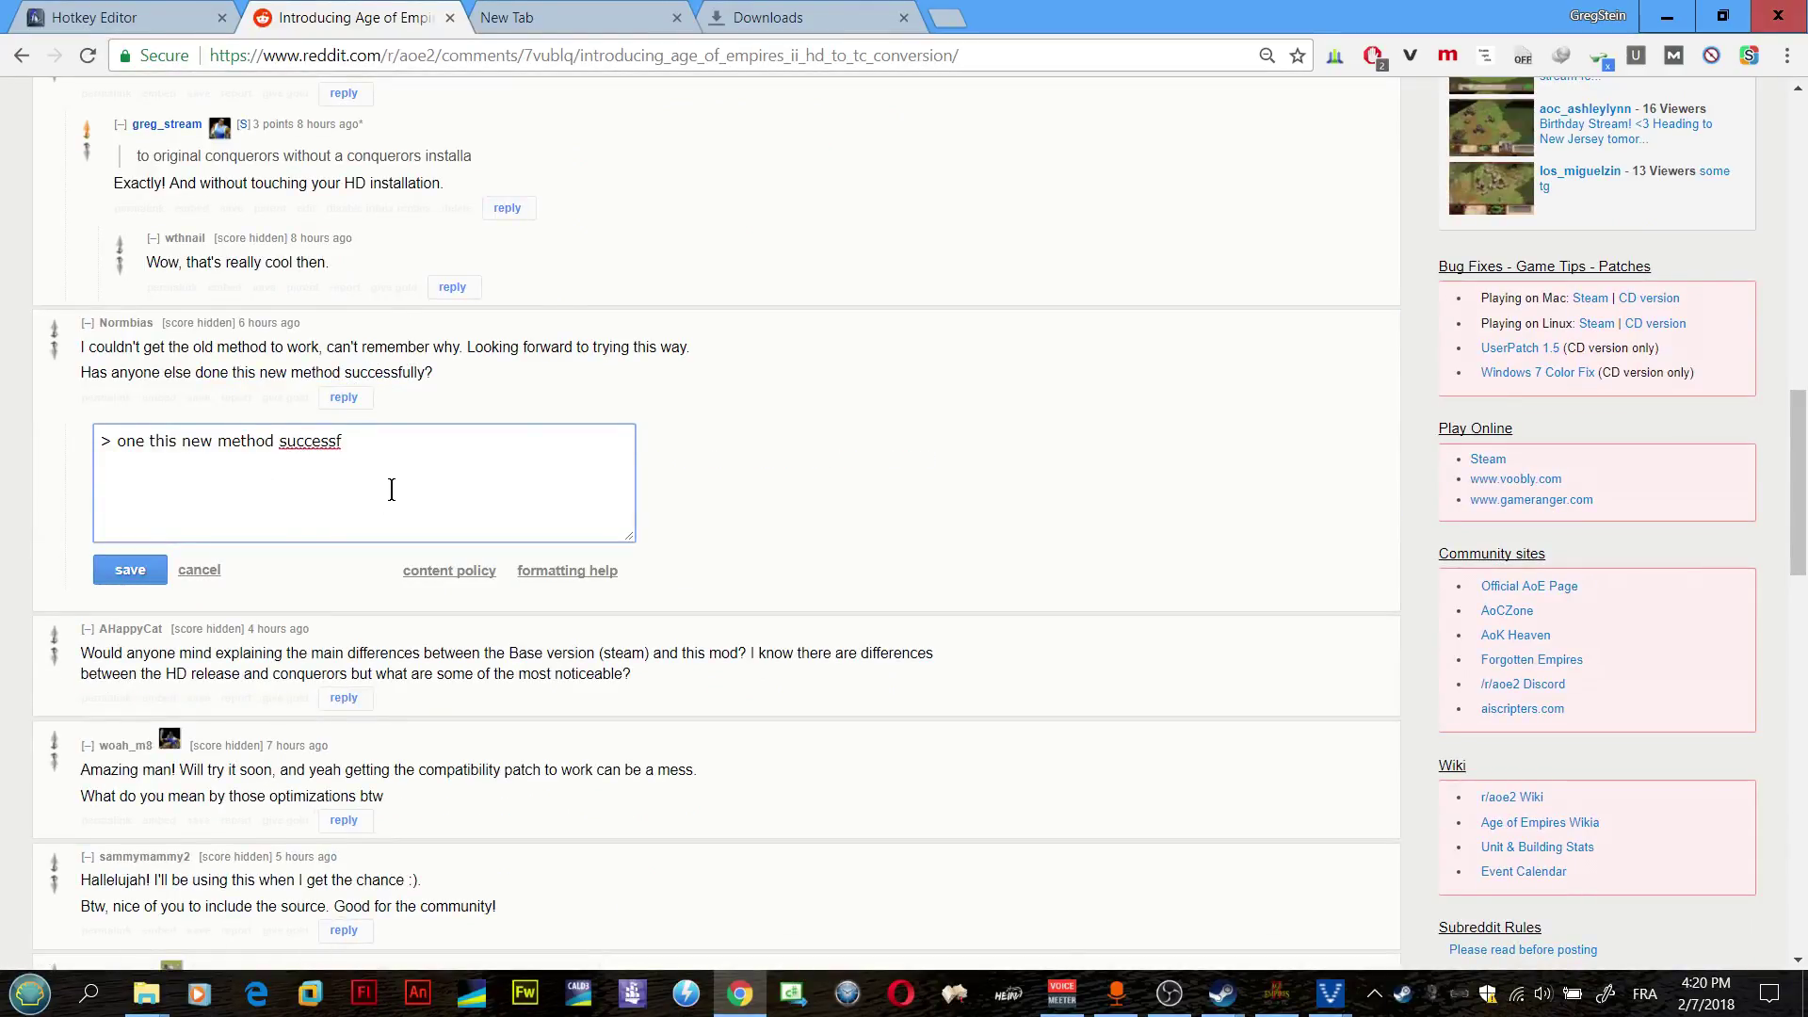
# Step: Write "Yes Youtube tut soon" below the quoted text and post the reply
pyautogui.write('Yes')
pyautogui.press('BackSpace')
pyautogui.press('BackSpace')
pyautogui.press('BackSpace')
pyautogui.press('BackSpace')
pyautogui.write('Youtube')
pyautogui.write('tut soon')
pyautogui.click(130, 569)
# Step: Reply to the question about HD and Conquerors differences, quoting part of it: "- Access to a wider variety of AIs and latest ones such as barbarians AI."
pyautogui.scroll(-3, 133, 448)
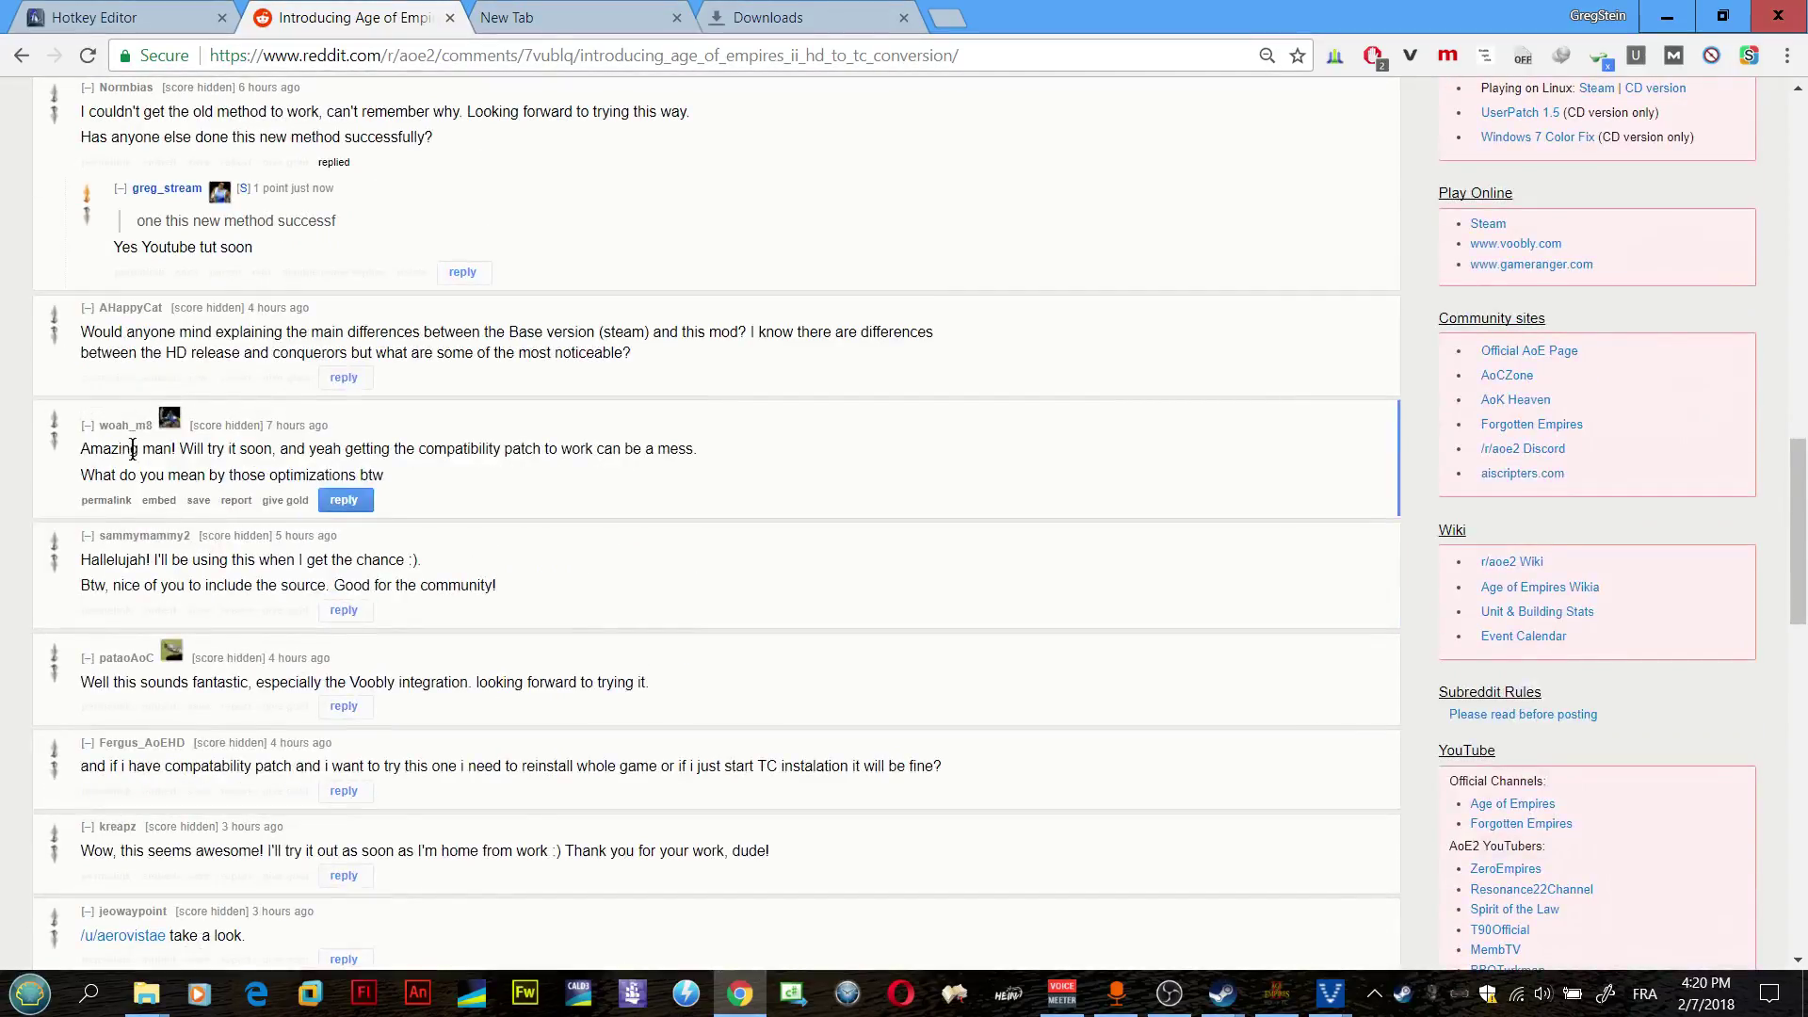
pyautogui.moveTo(180, 332); pyautogui.dragTo(904, 356)
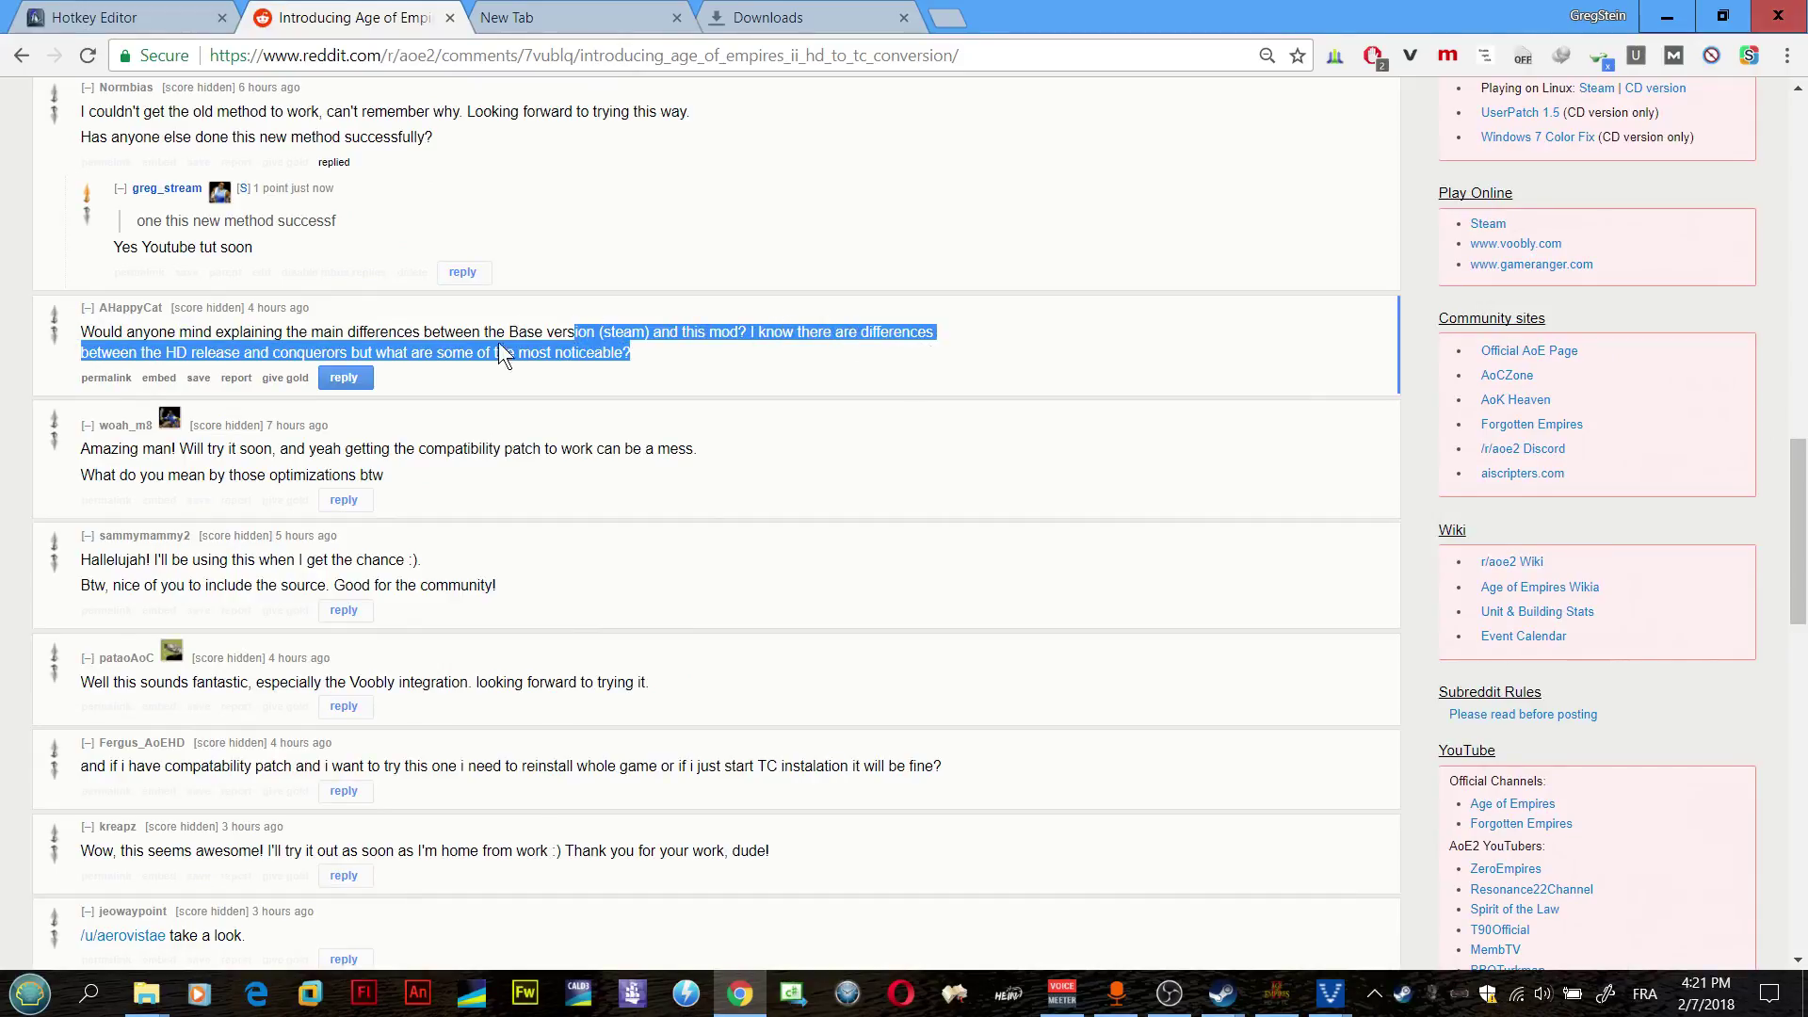
pyautogui.click(837, 334)
pyautogui.moveTo(108, 356); pyautogui.dragTo(464, 355)
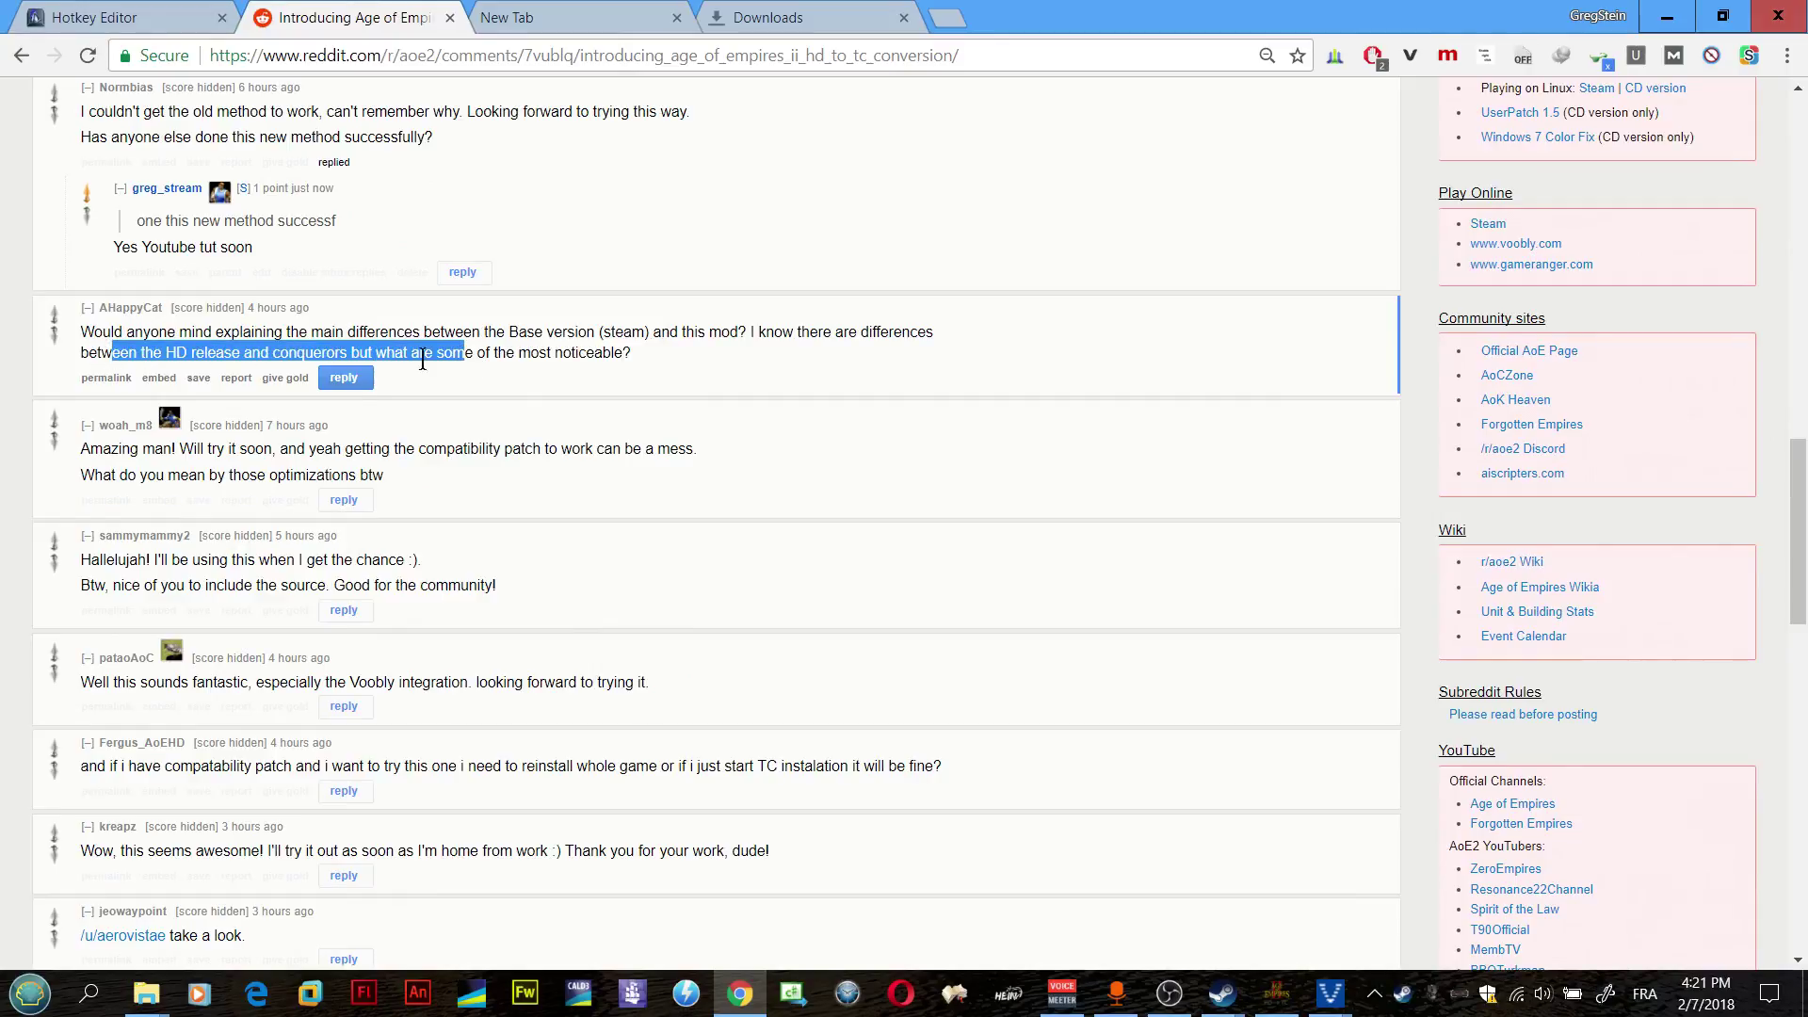
pyautogui.click(343, 378)
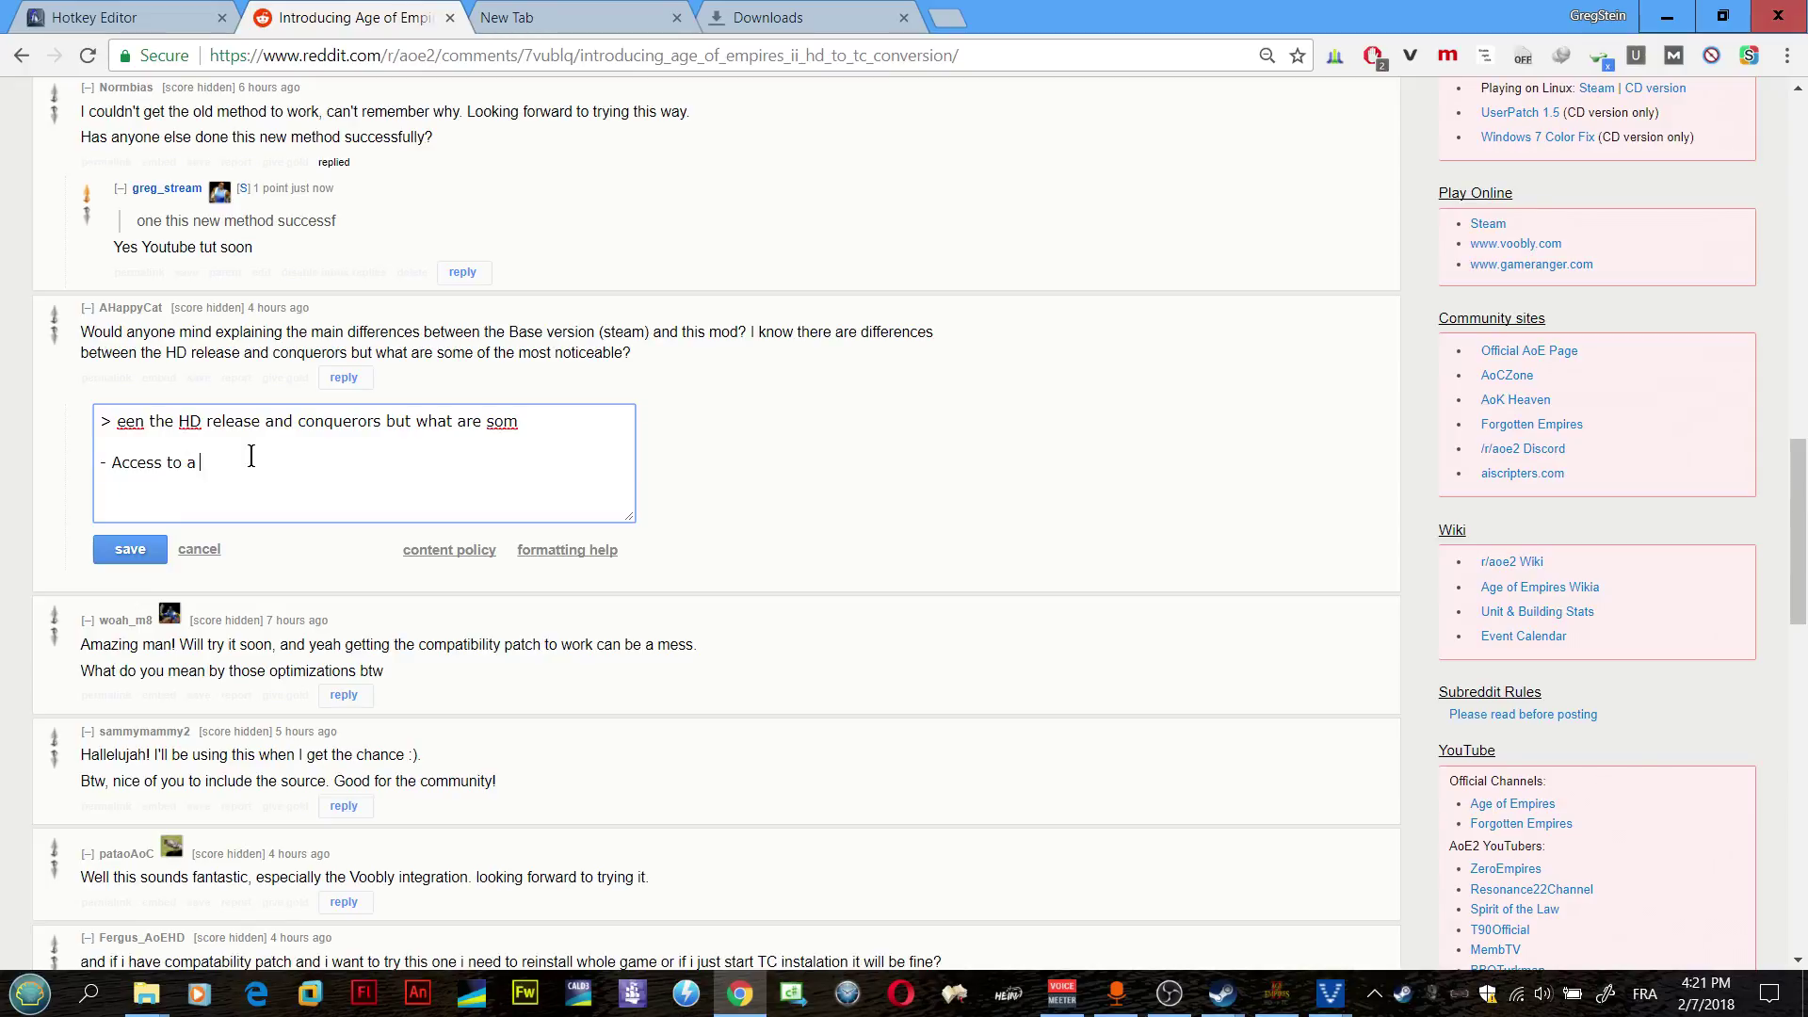
pyautogui.write('wider')
pyautogui.write('ones such a')
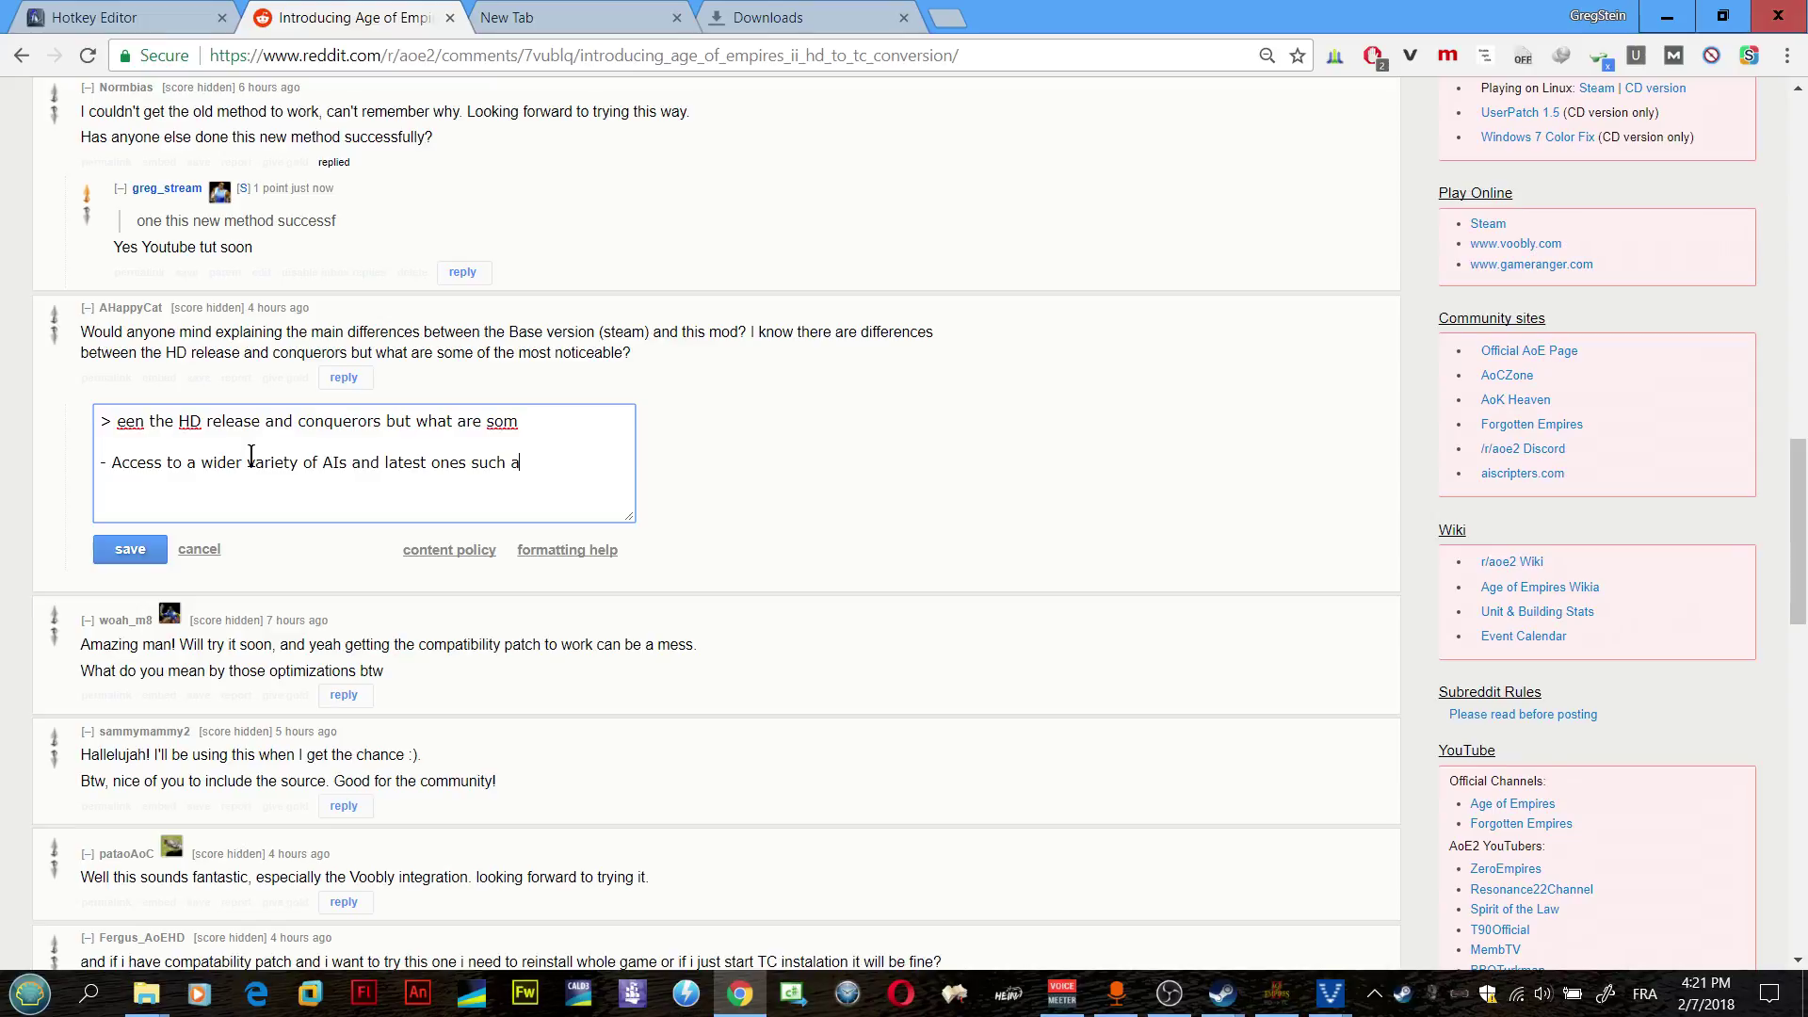
pyautogui.write('s barbarians AI.')
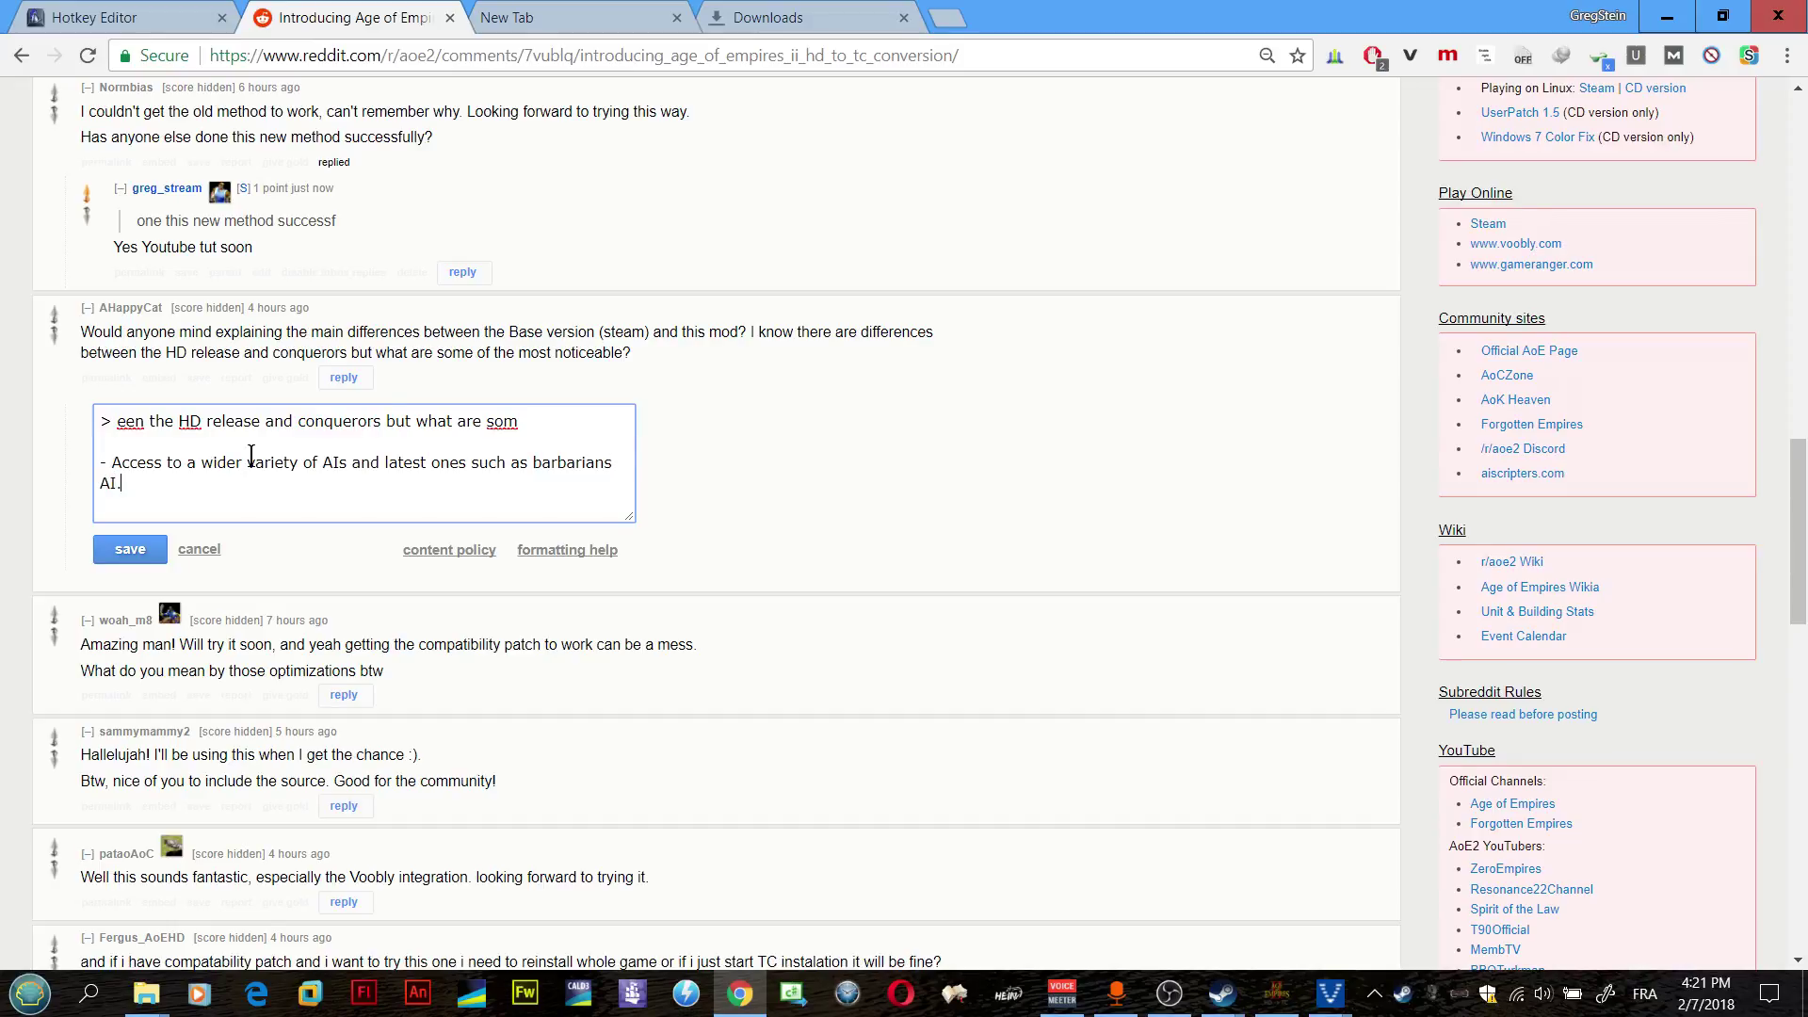